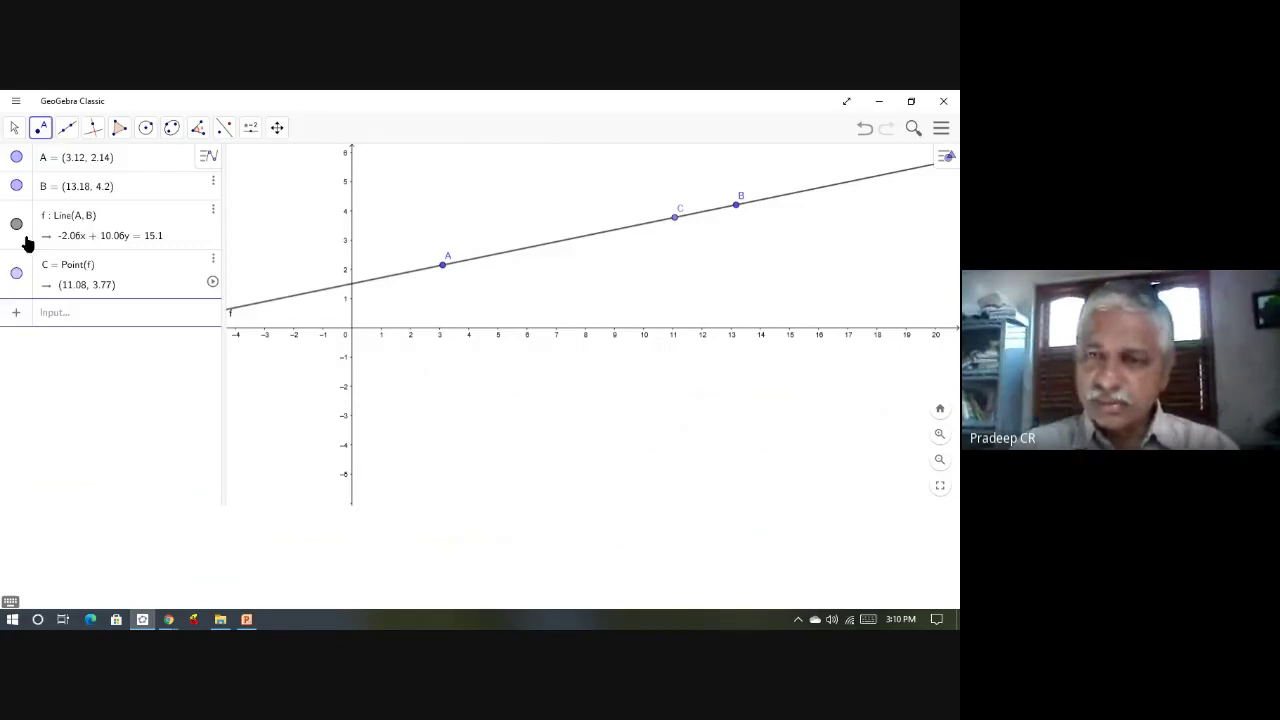
Step: Move point C along line f to about (9.56, 3.46)
click(17, 135)
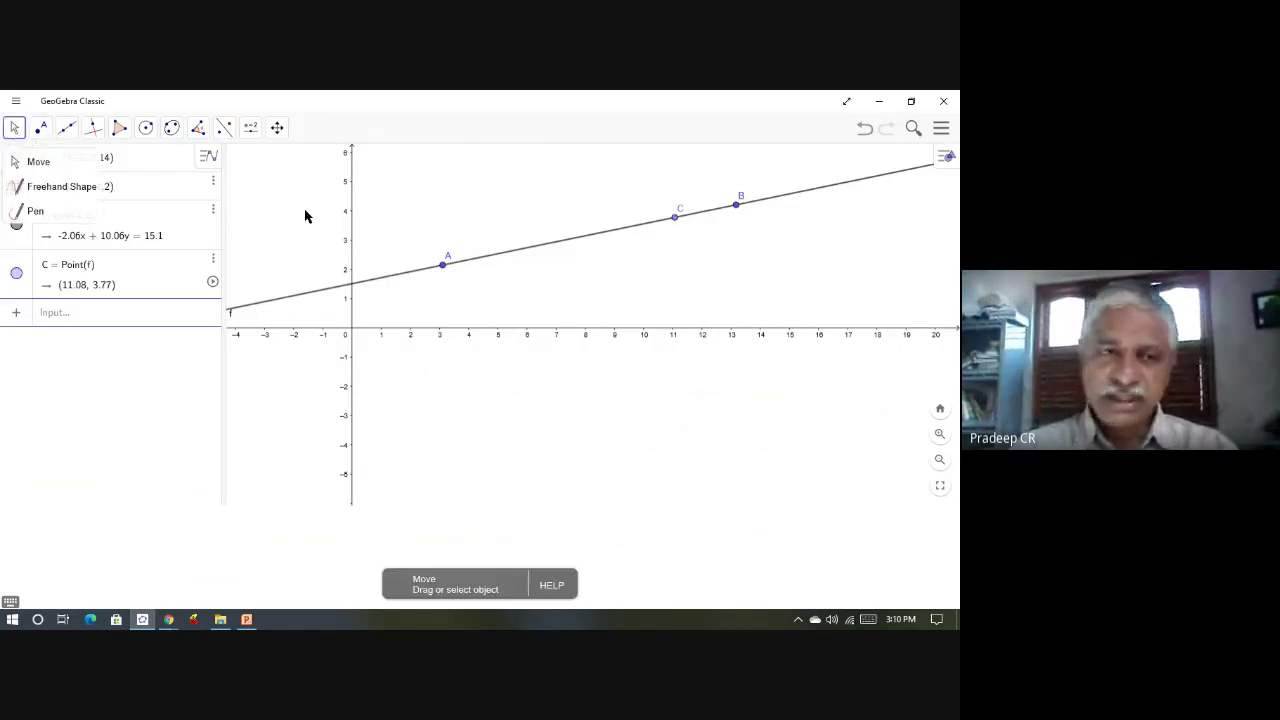
click(40, 127)
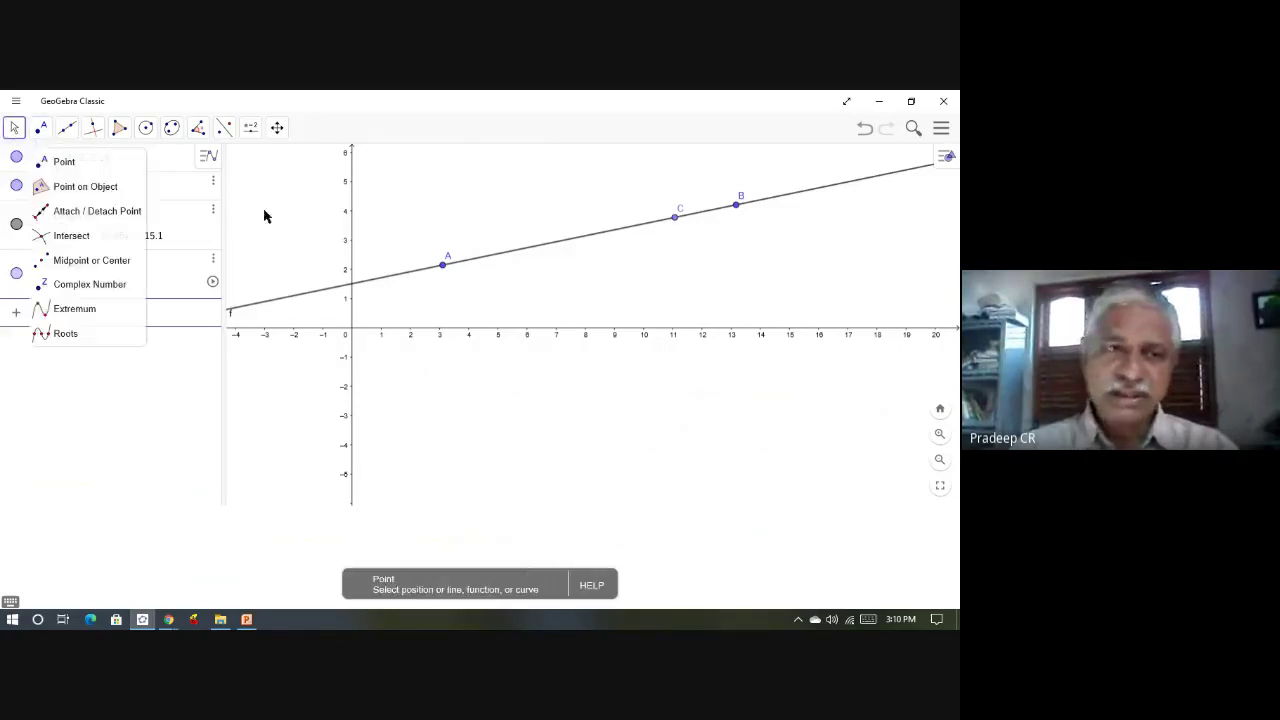
click(17, 135)
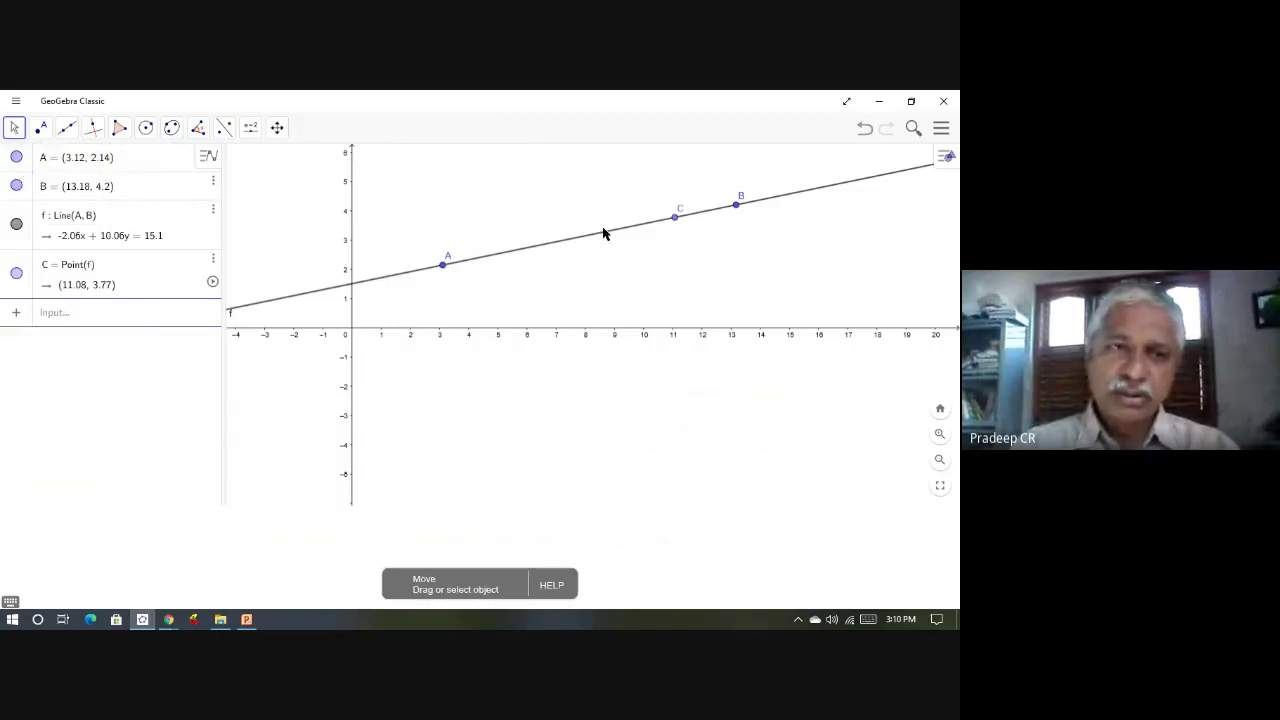
drag(677, 224, 631, 231)
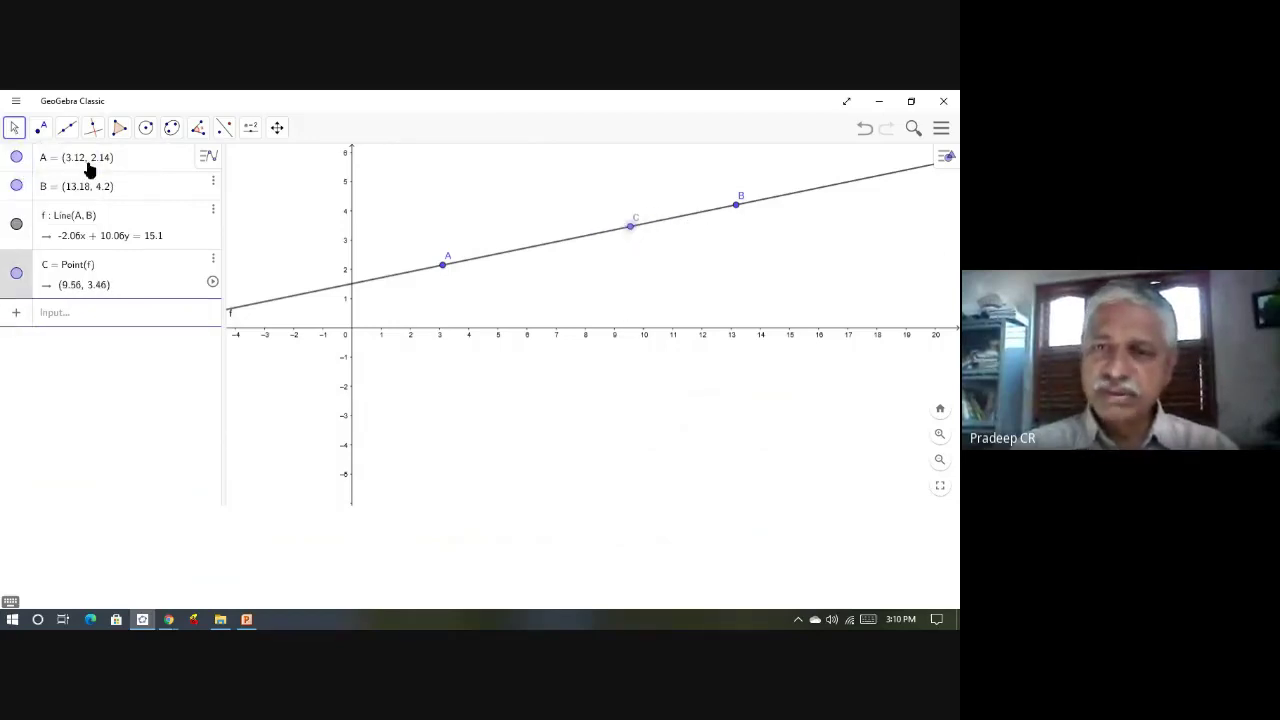
Step: Hide points A and B, and move point C along the line to about (9.3, 3.41)
click(16, 157)
click(16, 187)
mouse_move(630, 233)
mouse_down()
mouse_move(474, 289)
mouse_move(555, 250)
mouse_move(737, 237)
mouse_move(474, 340)
mouse_move(654, 240)
mouse_move(731, 218)
mouse_move(509, 291)
mouse_move(714, 243)
mouse_move(377, 352)
mouse_move(537, 274)
mouse_move(692, 233)
mouse_move(517, 274)
mouse_move(629, 258)
mouse_up()
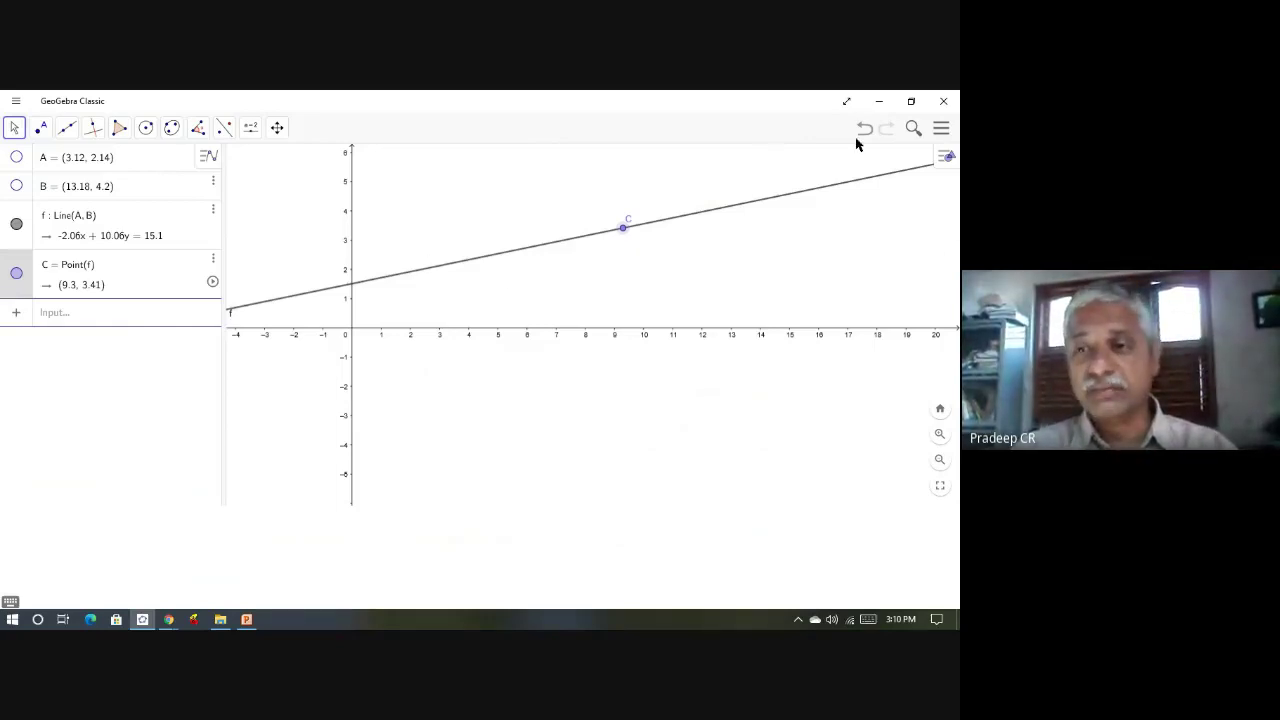
Step: Start a new construction without saving the current one, and hide the grid in the graphics view
click(939, 129)
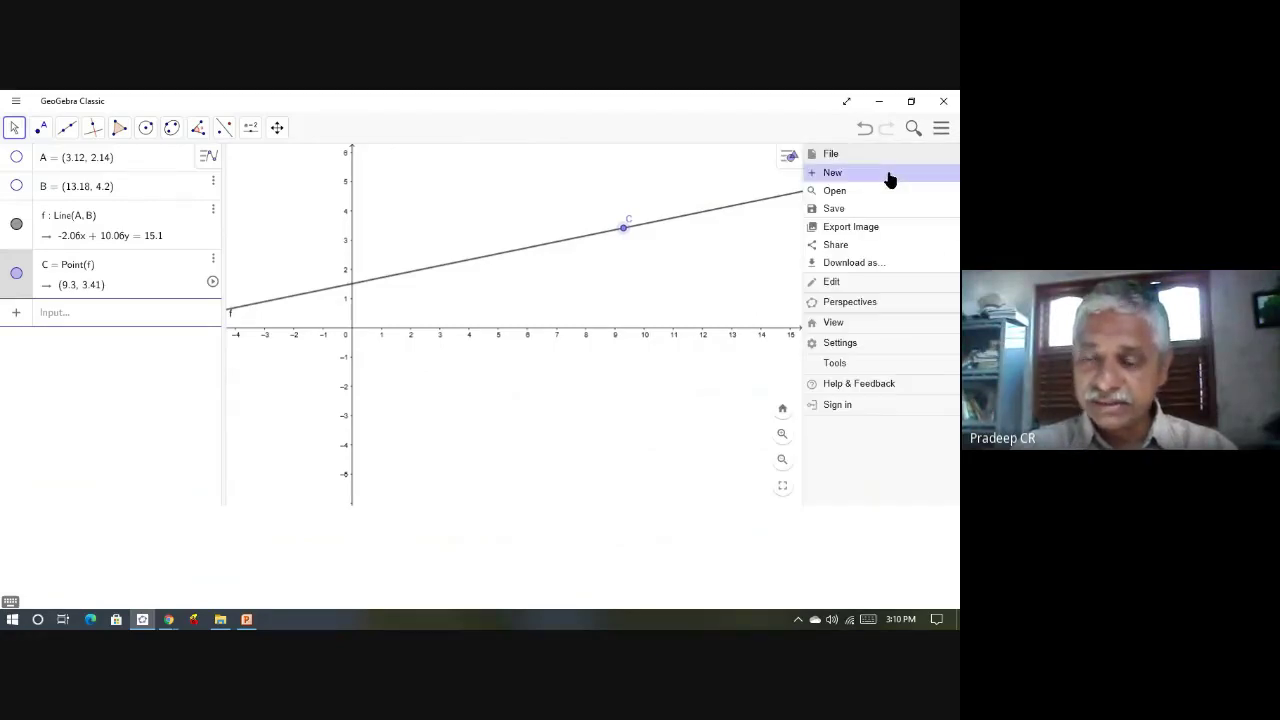
click(888, 177)
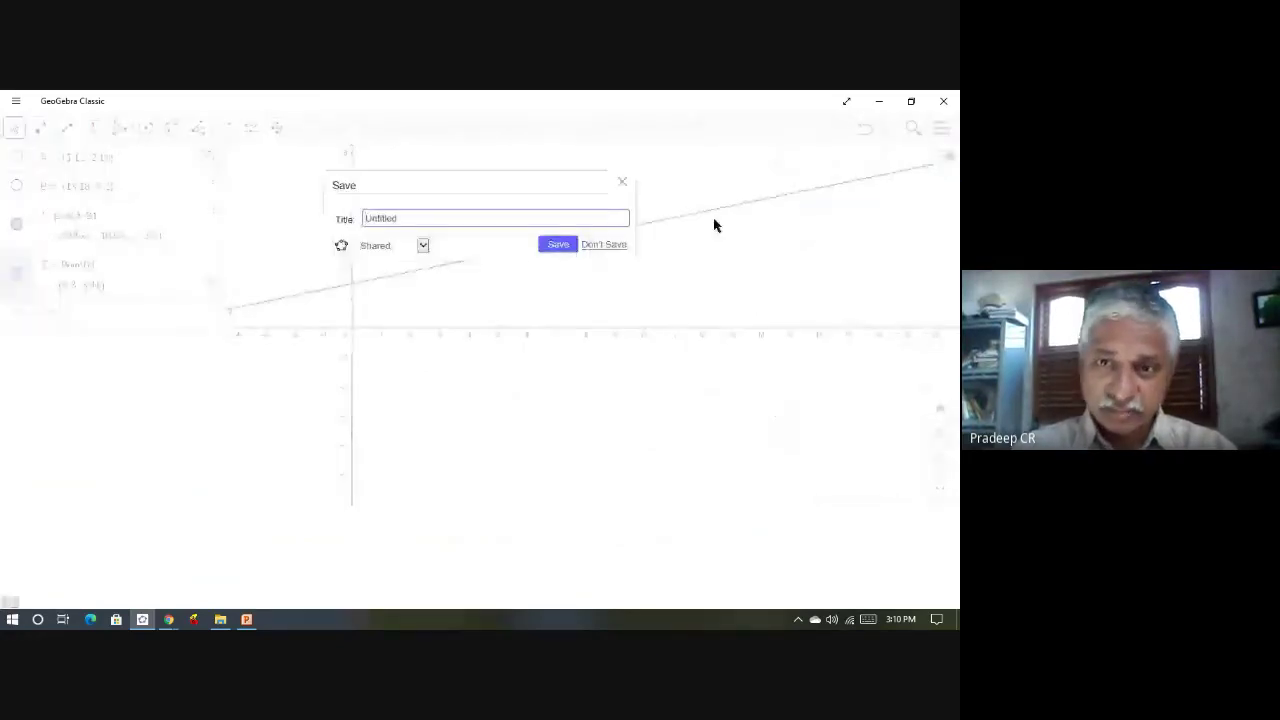
click(603, 245)
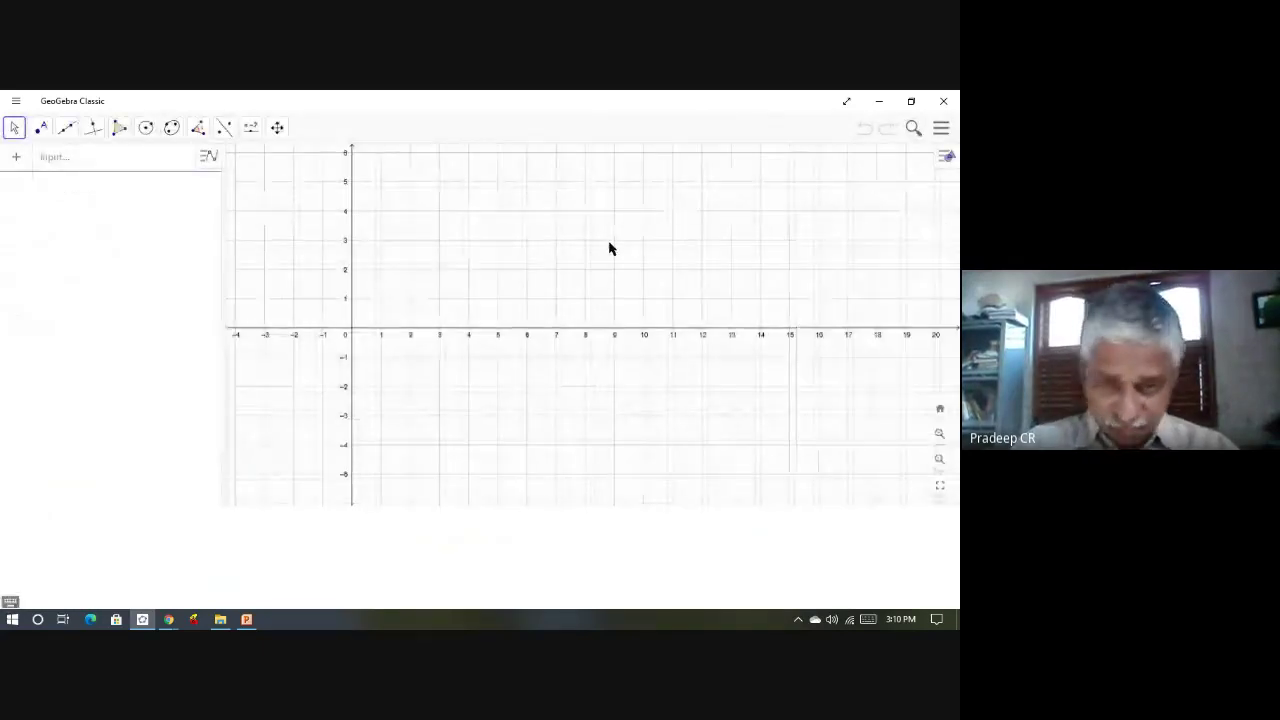
right_click(610, 247)
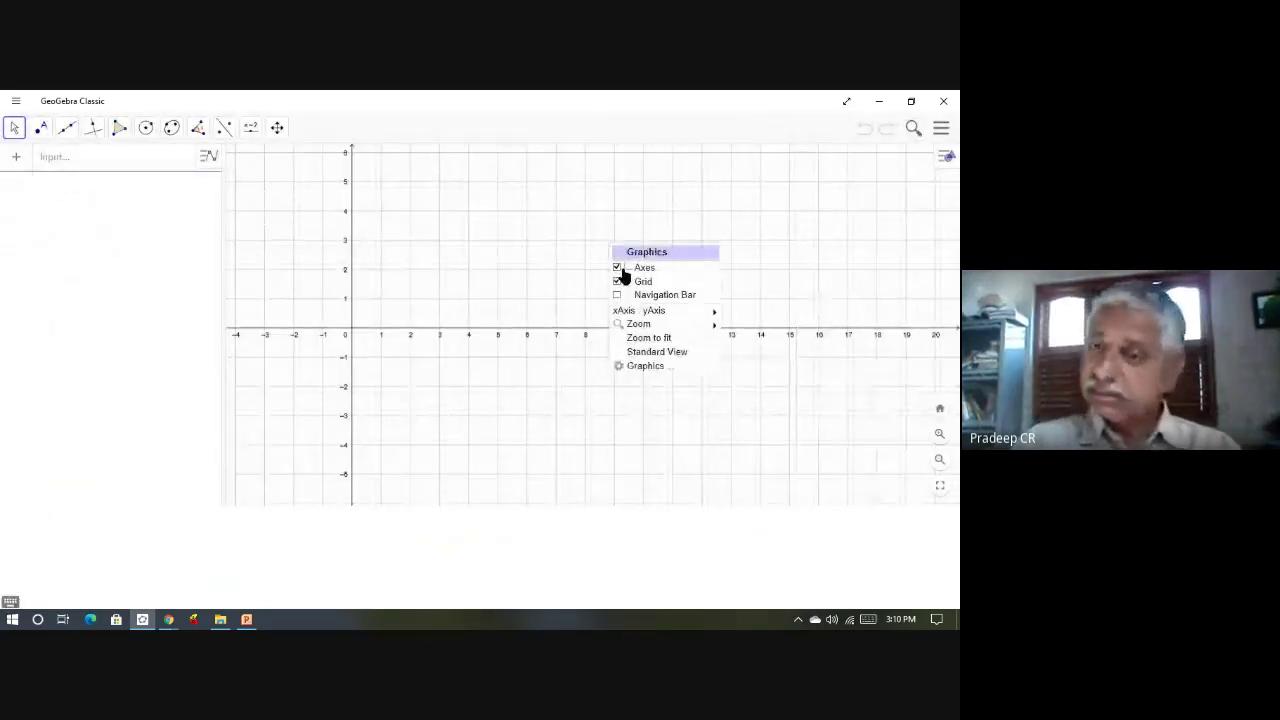
click(629, 283)
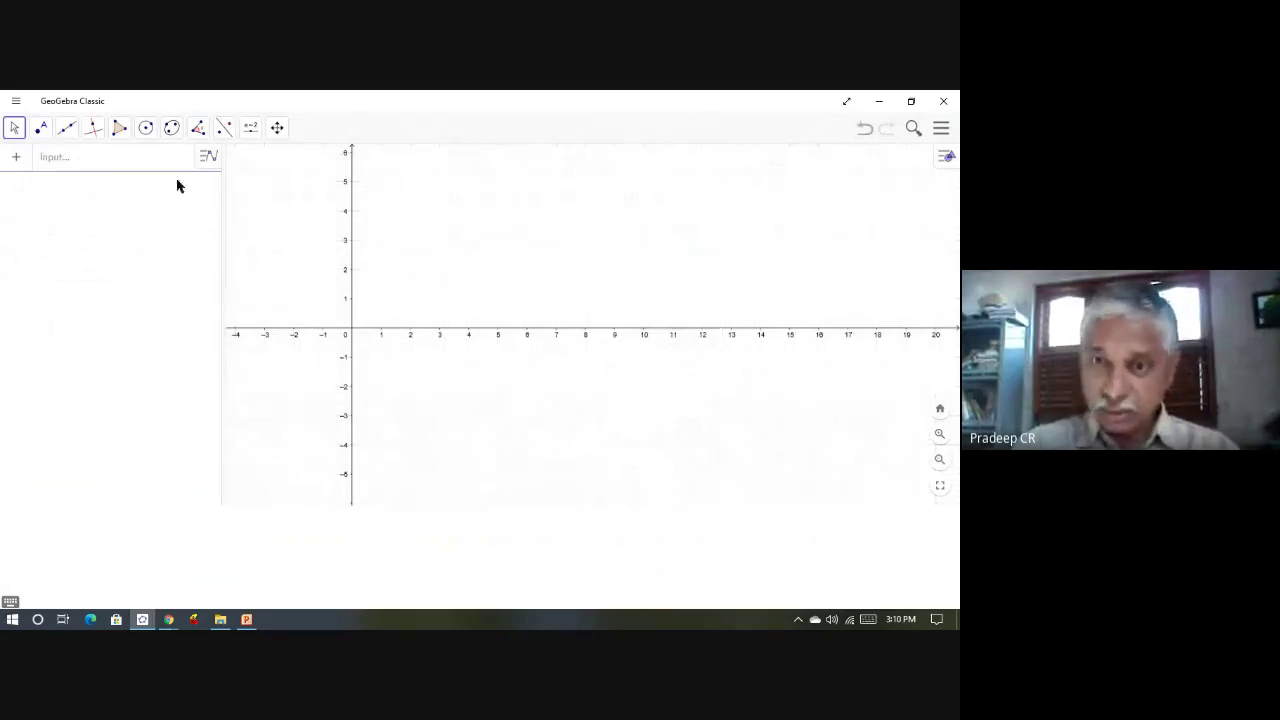
Step: Draw a circle centred at the origin and passing through the point (5, 0) on the x-axis
click(145, 133)
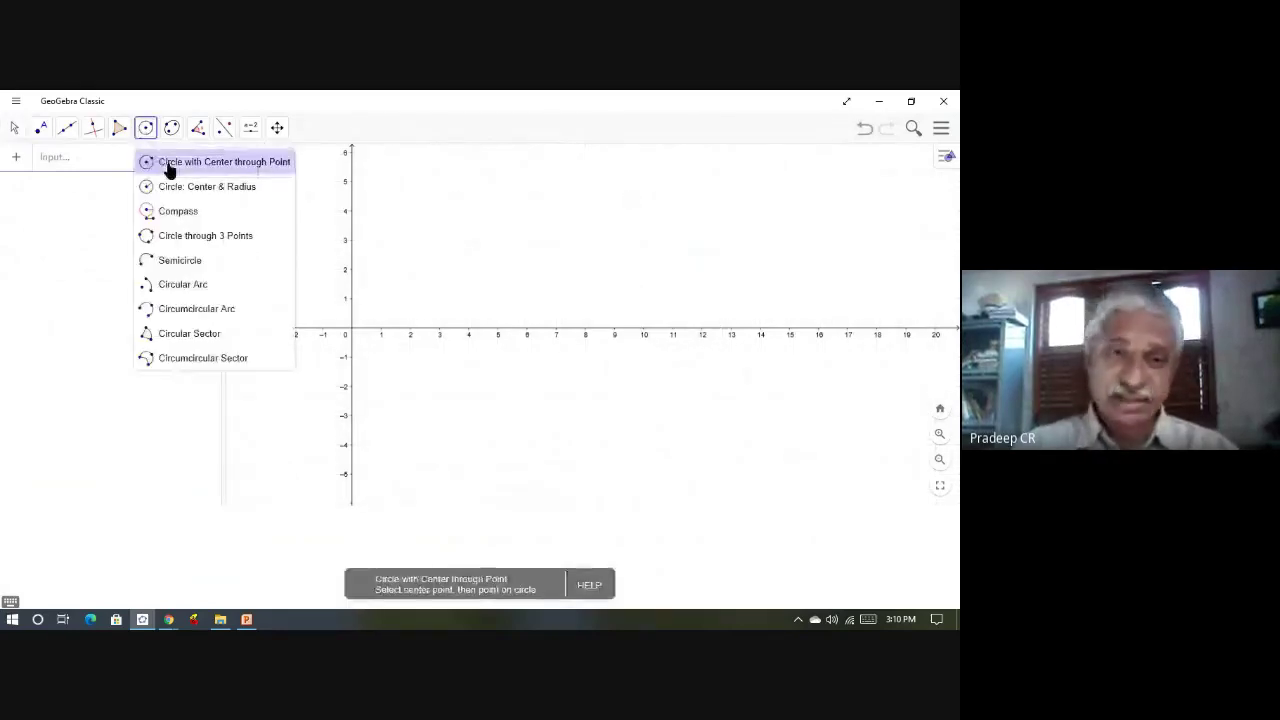
click(165, 165)
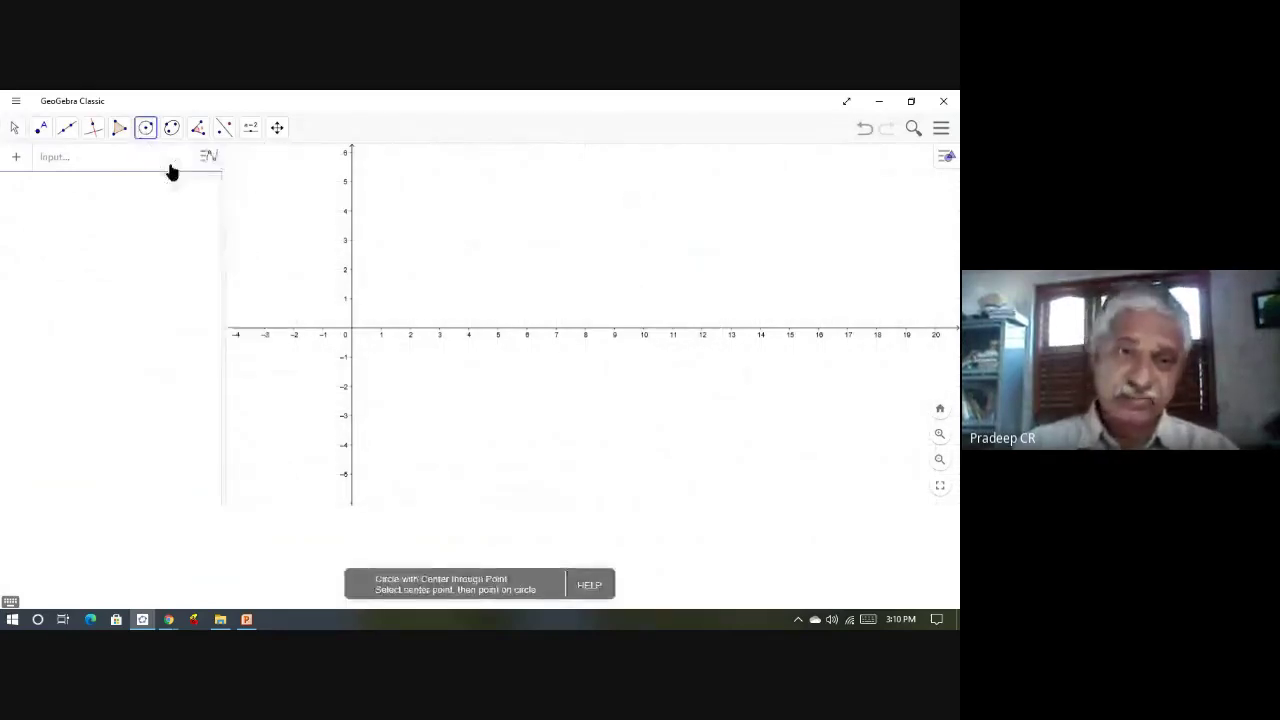
click(352, 334)
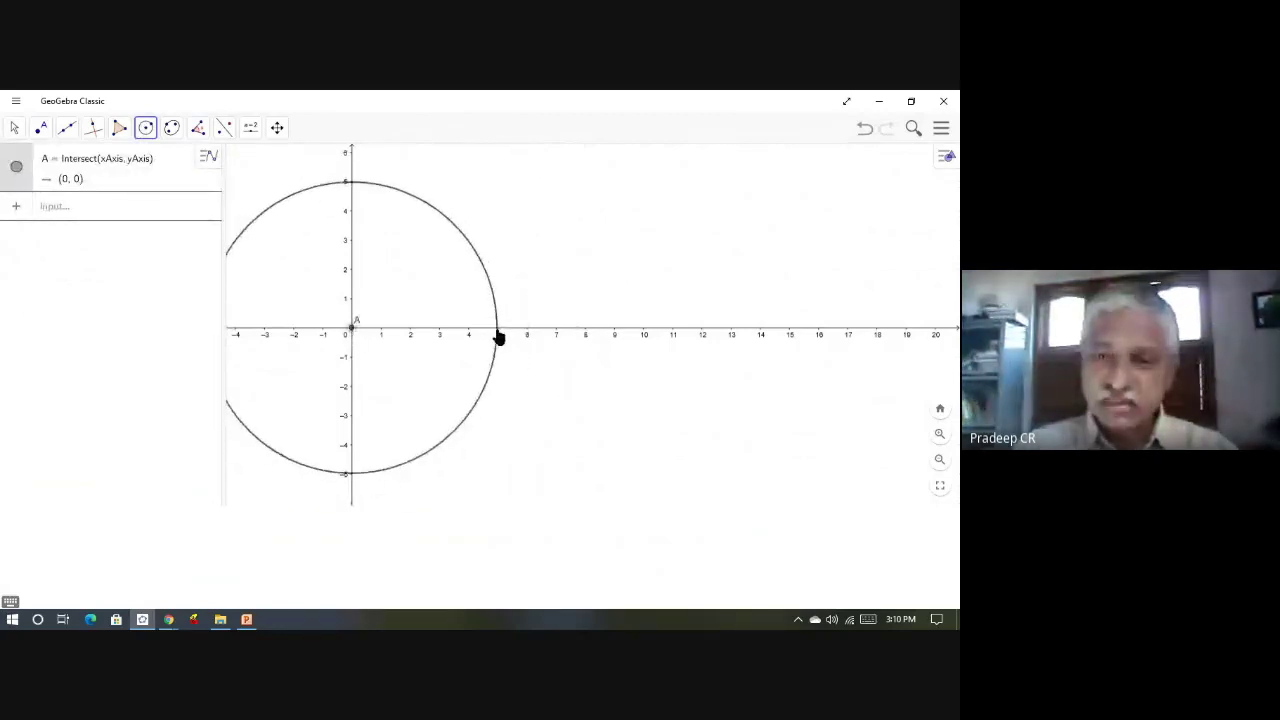
click(498, 334)
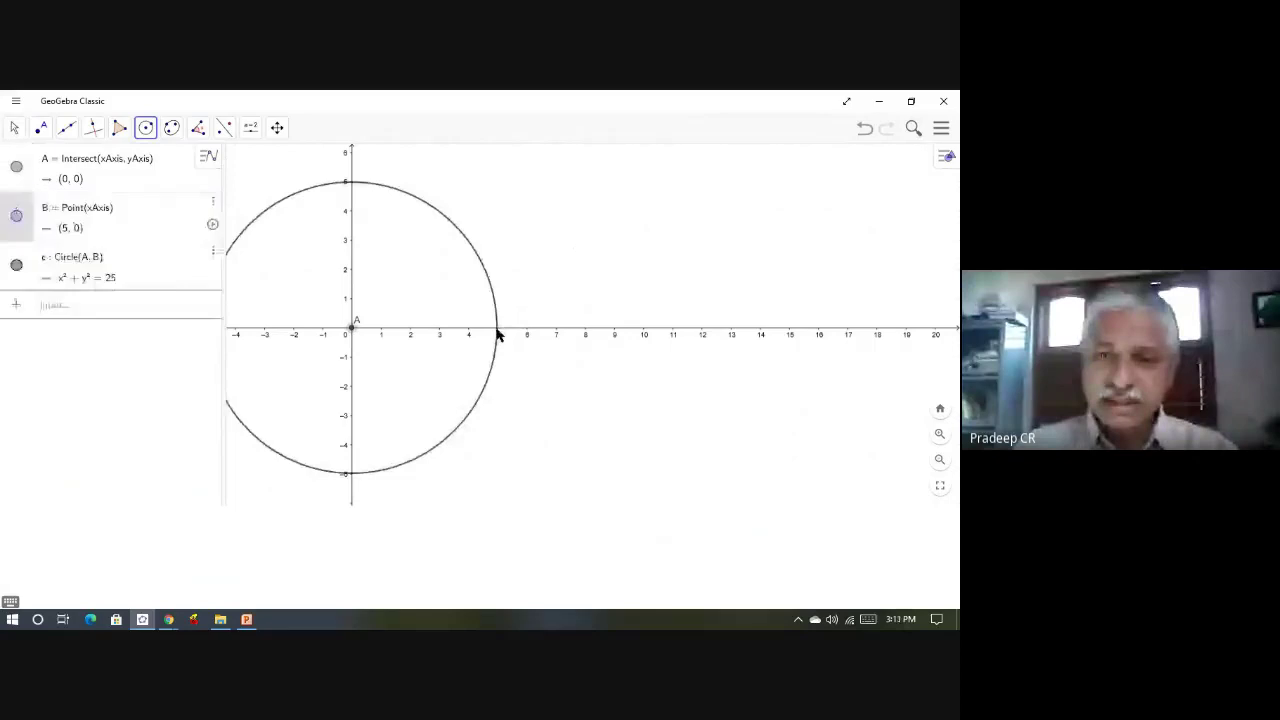
click(624, 226)
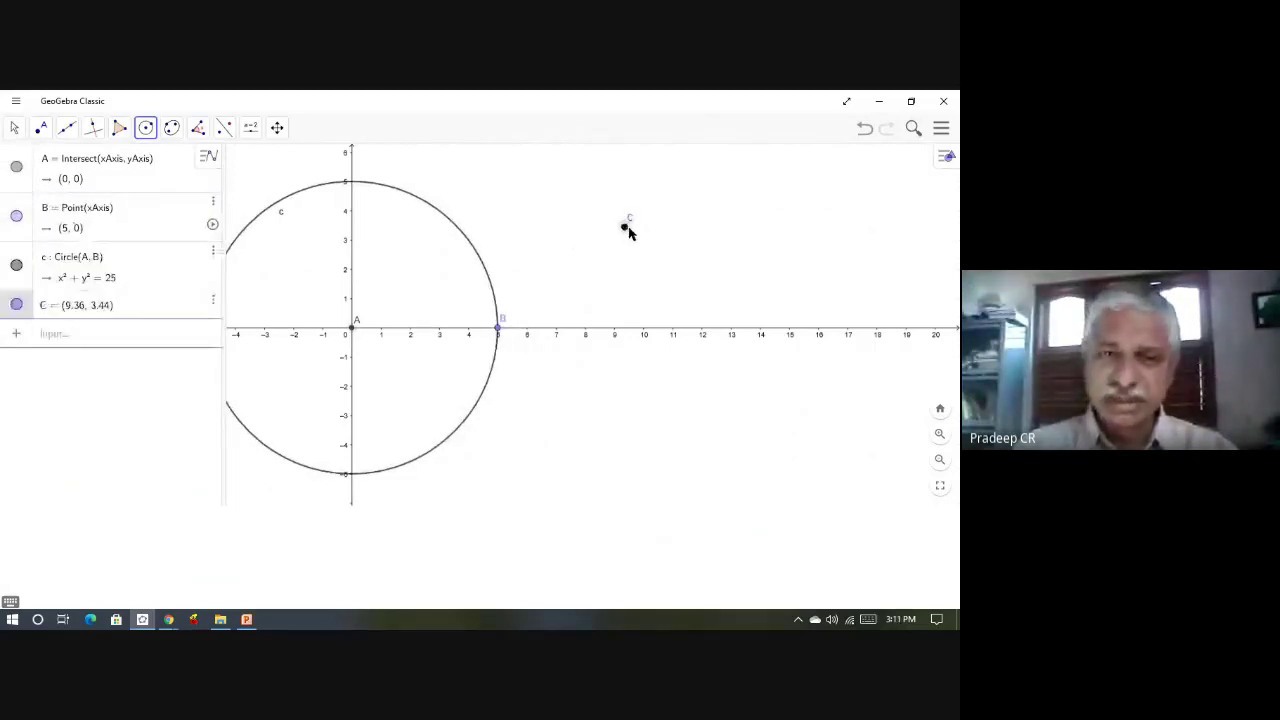
click(707, 261)
click(866, 129)
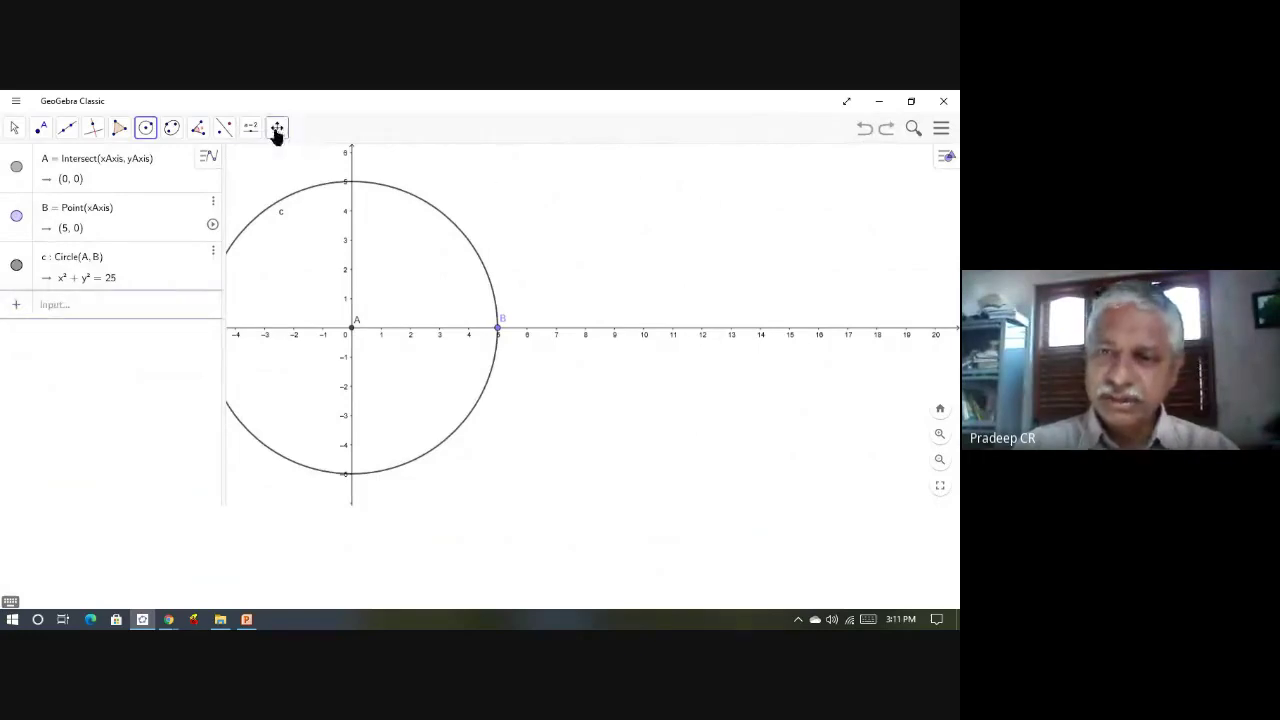
Step: Place a point on the circle at about (4.36, 2.45), and hide point B
click(14, 130)
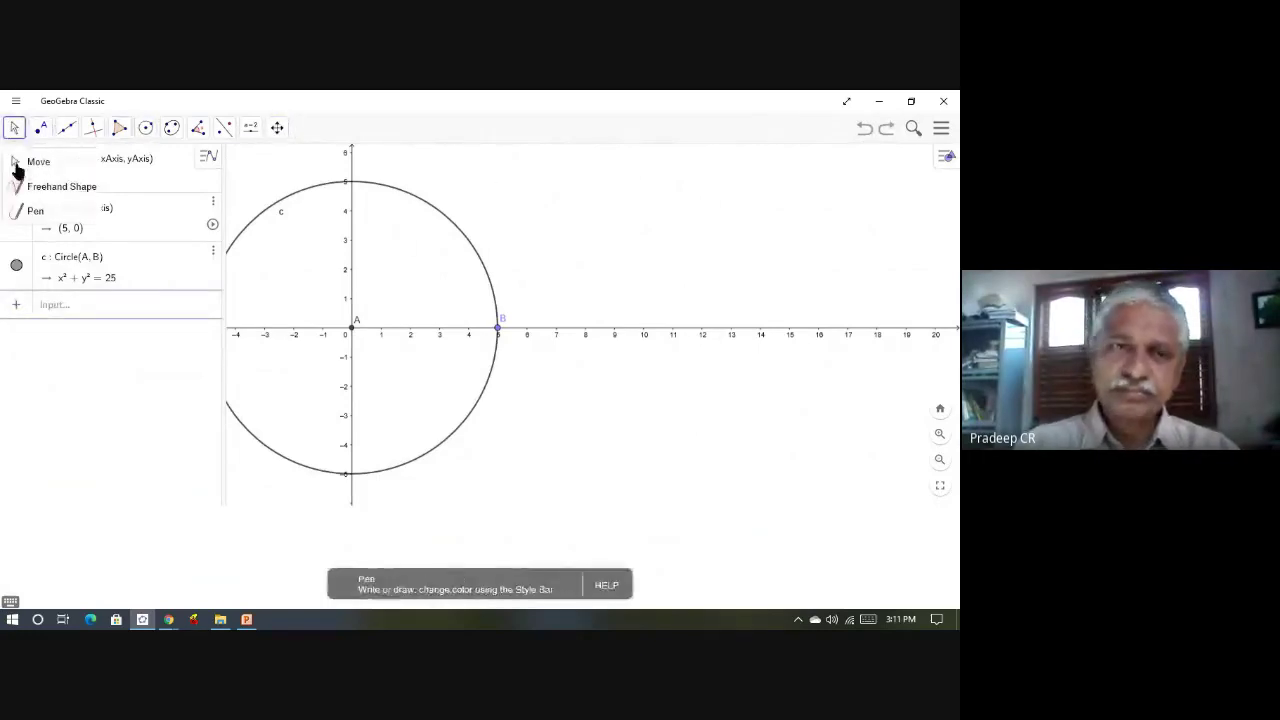
click(27, 166)
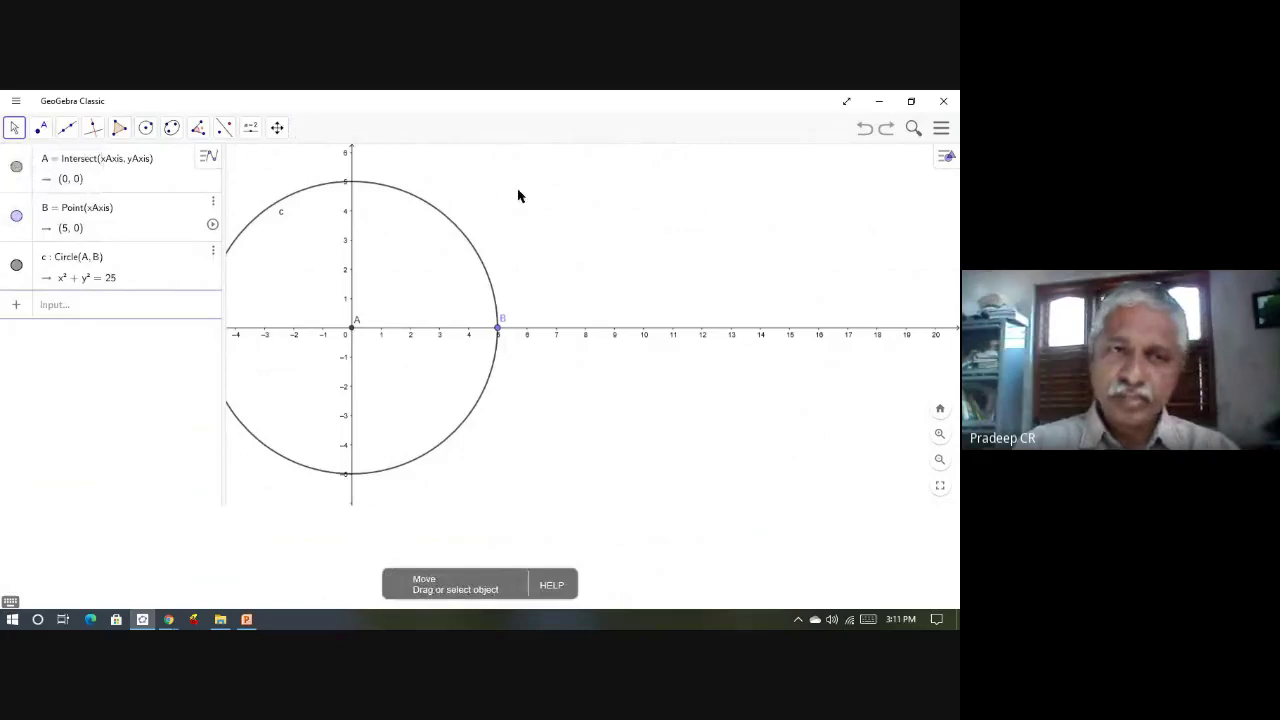
drag(519, 198, 668, 208)
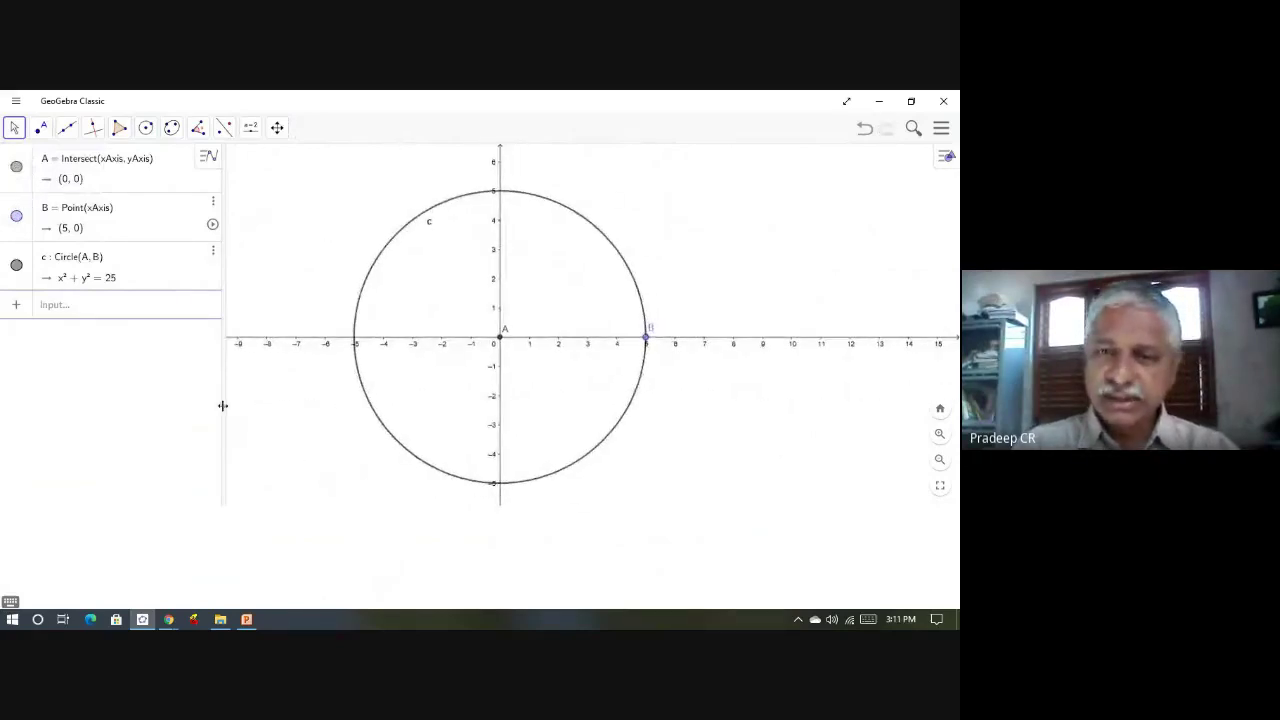
click(42, 128)
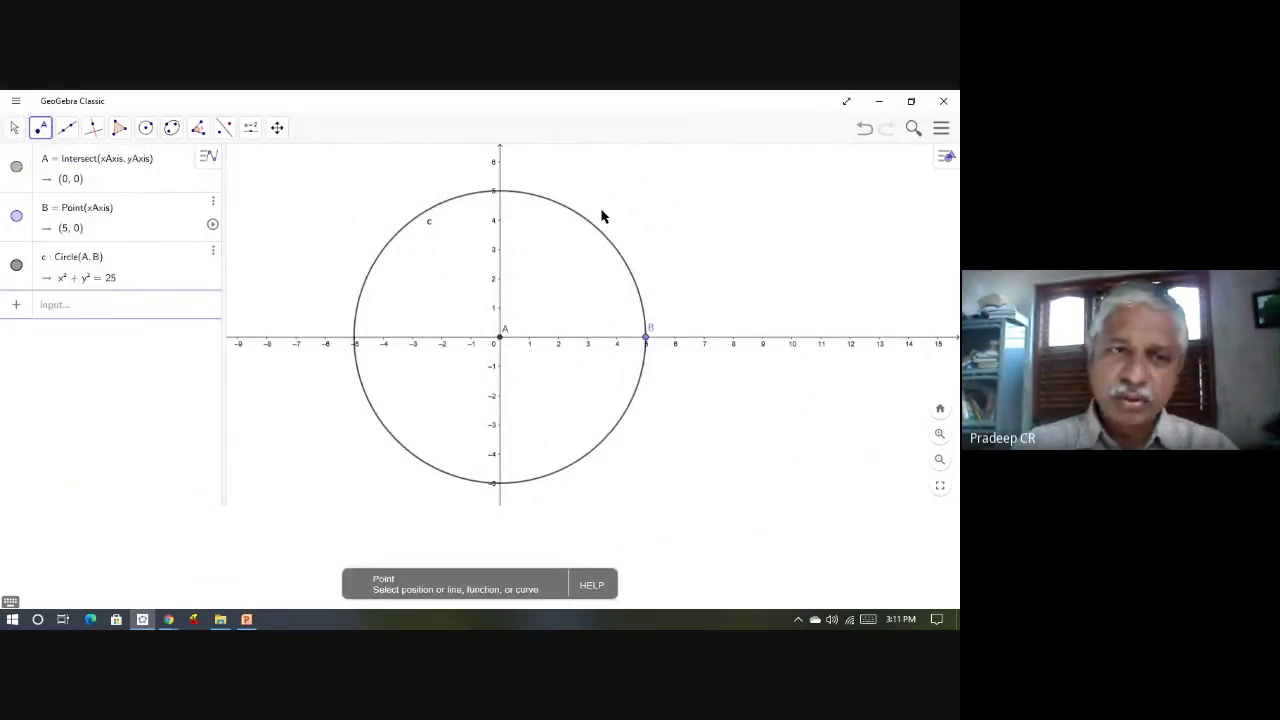
click(627, 266)
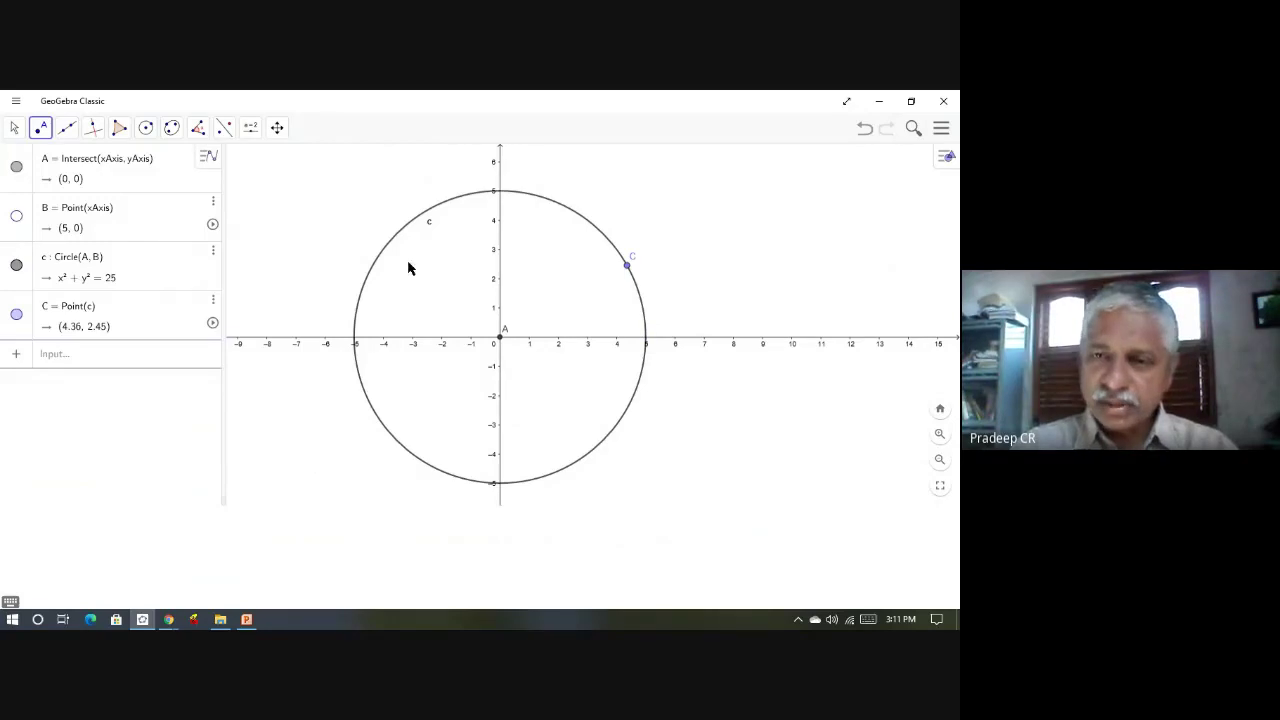
Step: Move point C along the circle to about (4.08, 2.88)
click(14, 132)
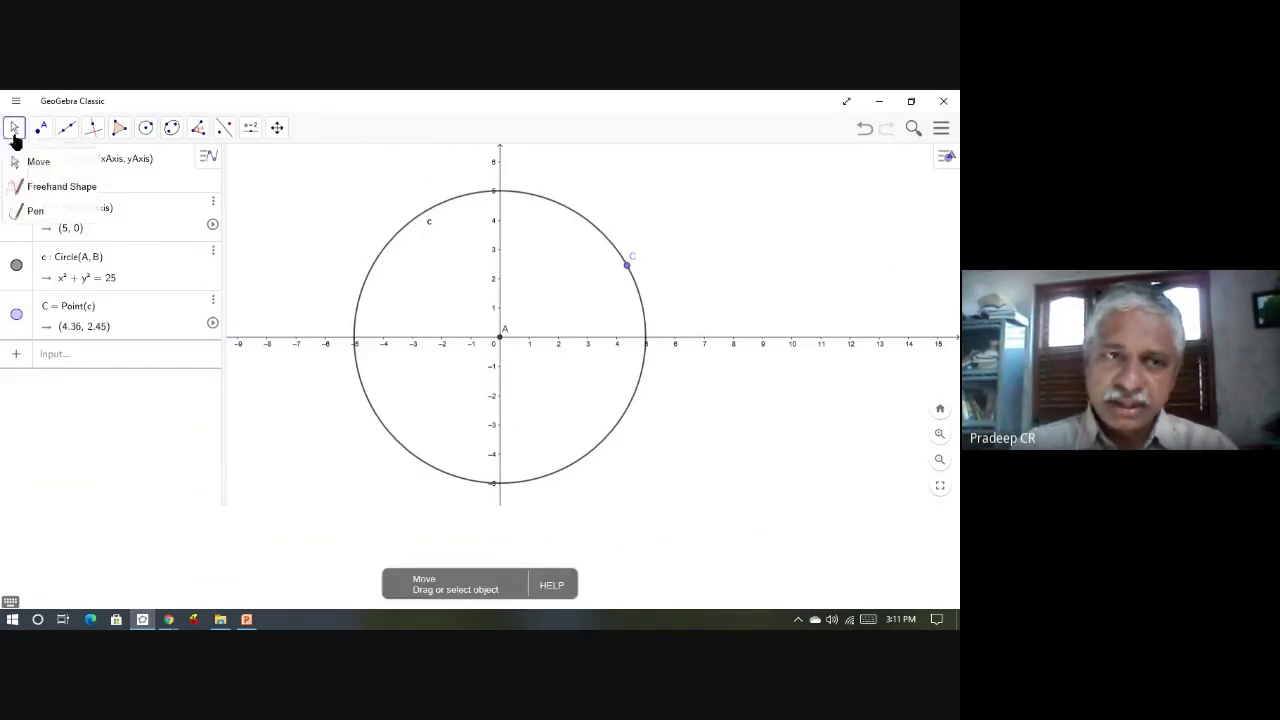
click(22, 163)
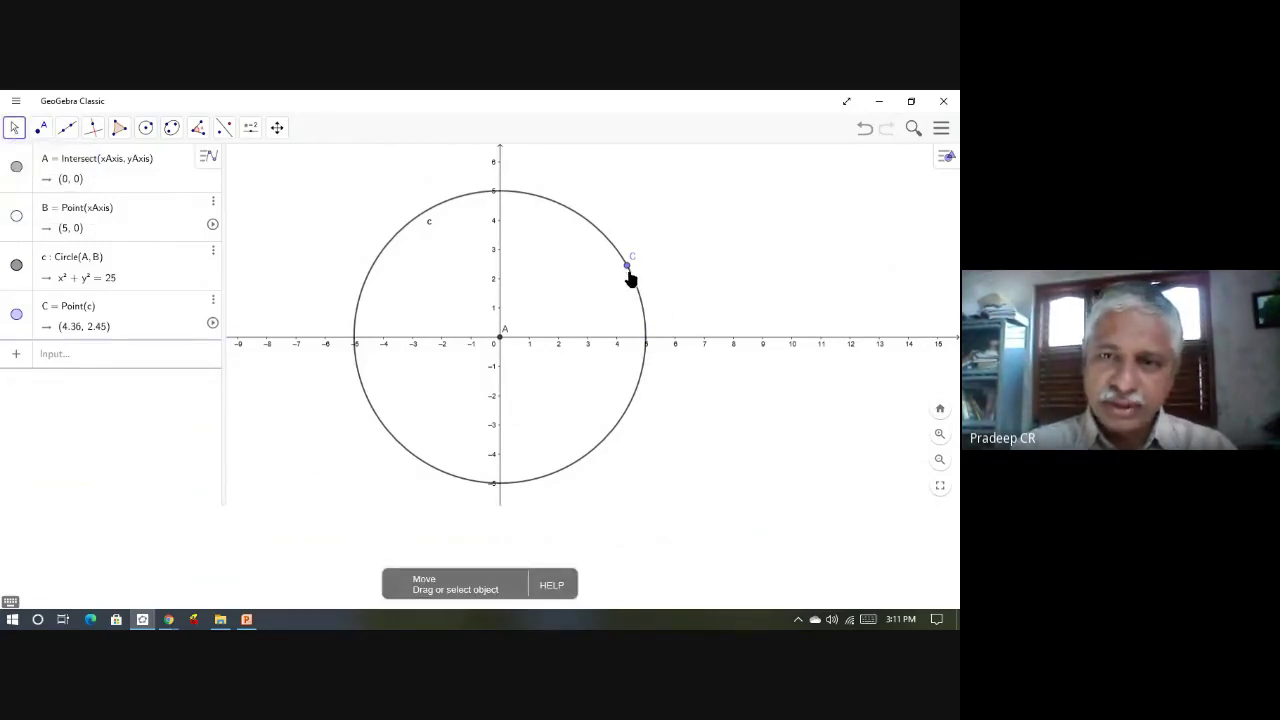
drag(626, 268, 576, 293)
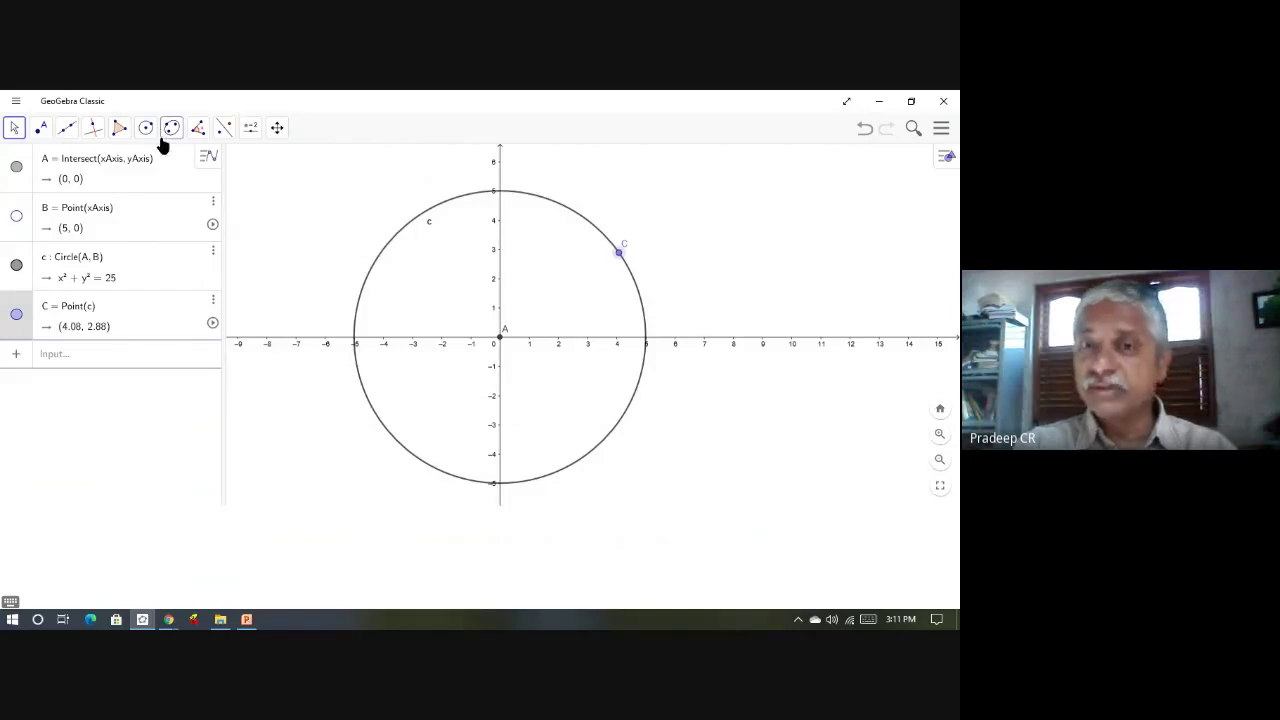
Step: Construct the tangent to the circle at point C
click(68, 133)
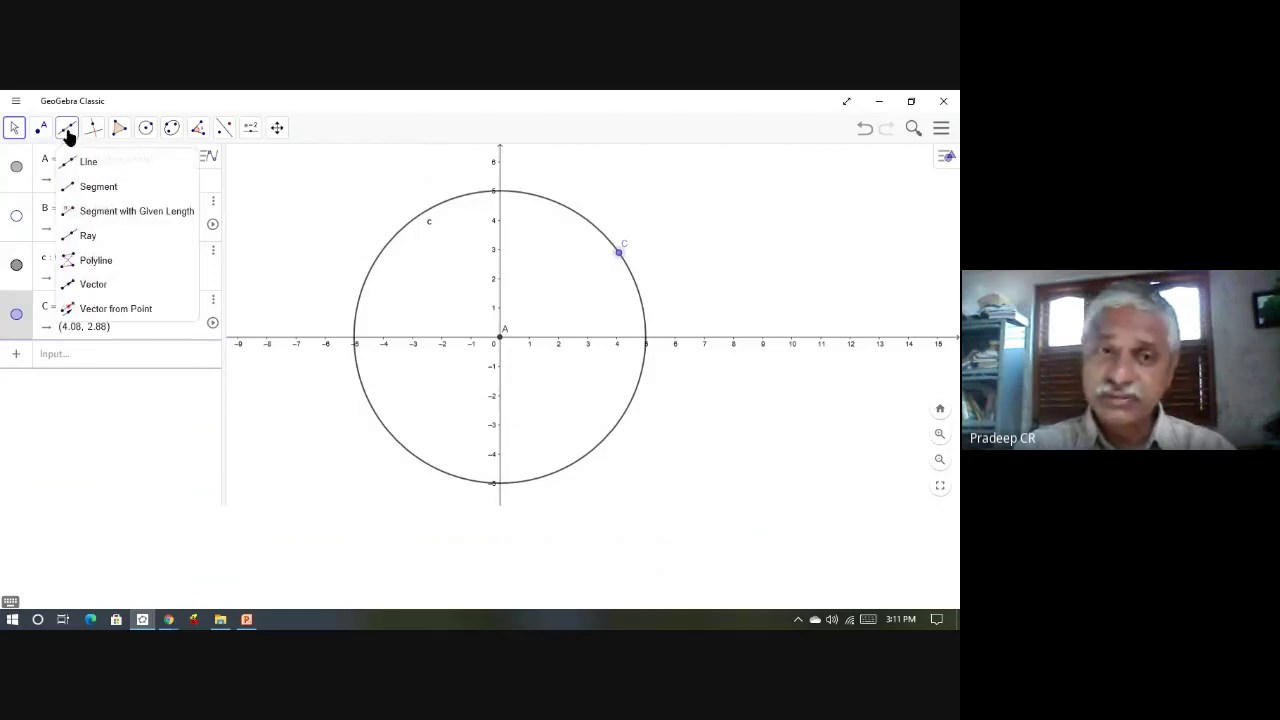
click(91, 132)
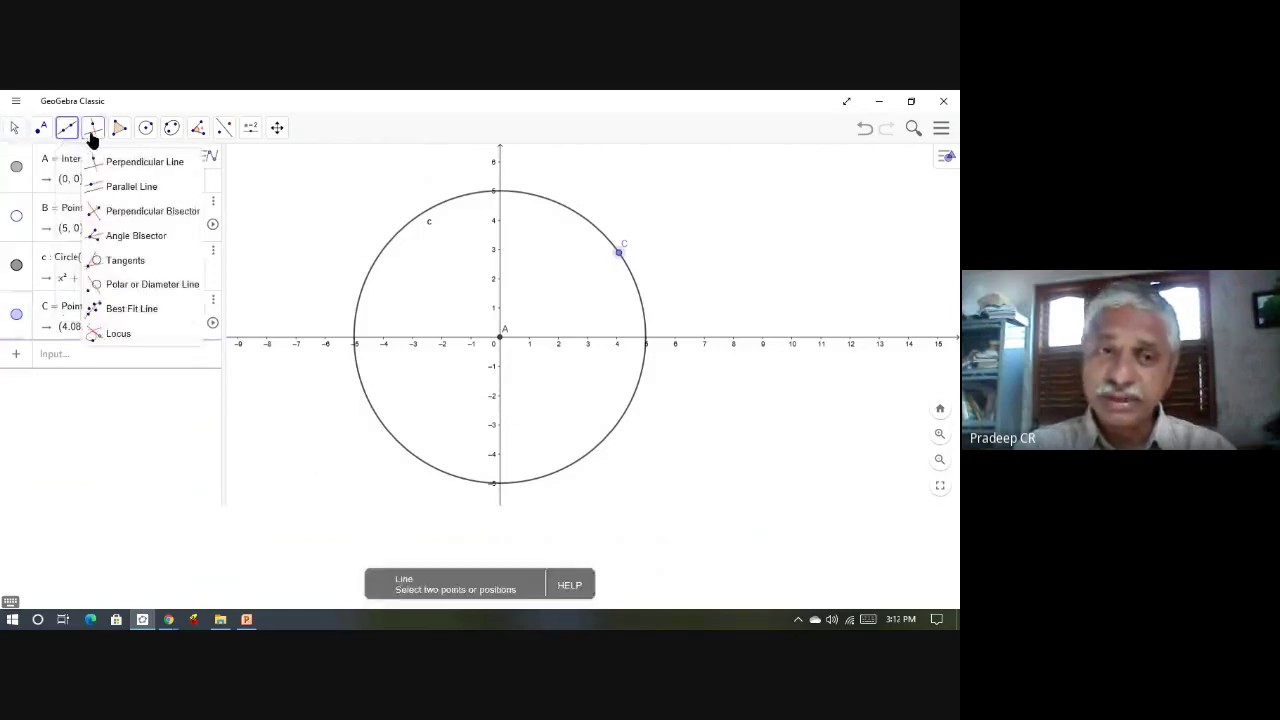
click(125, 261)
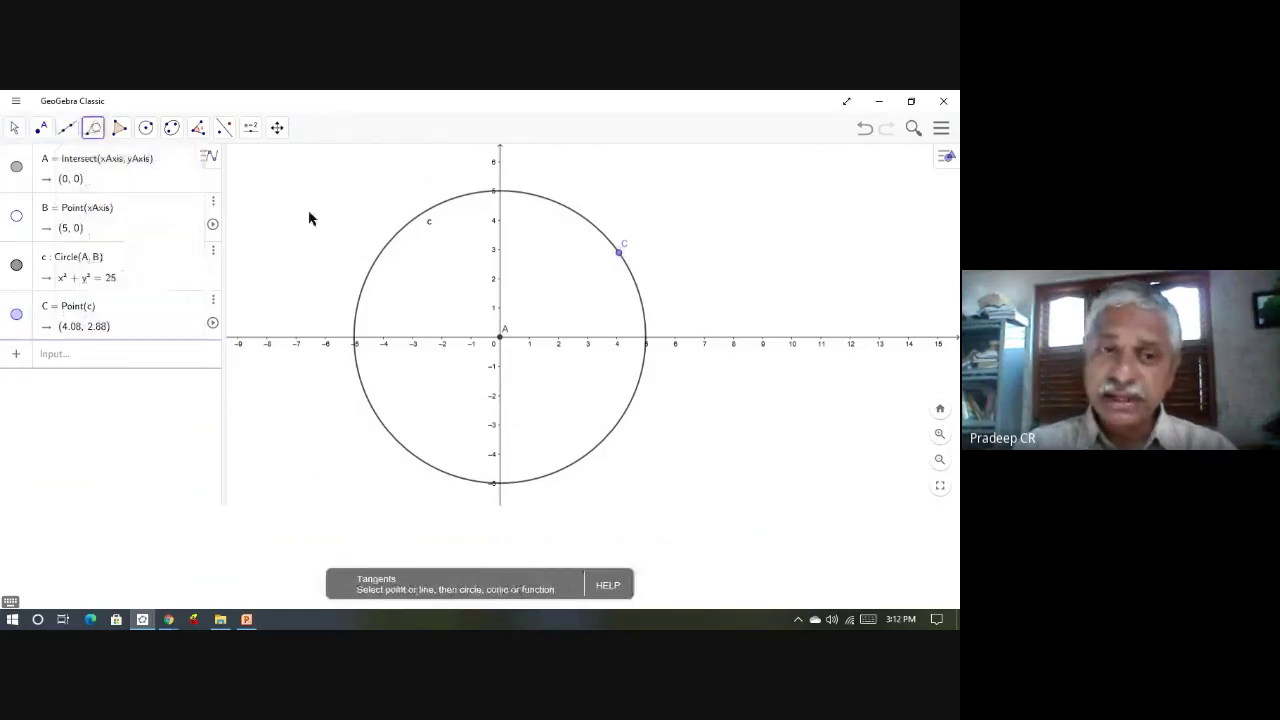
click(566, 207)
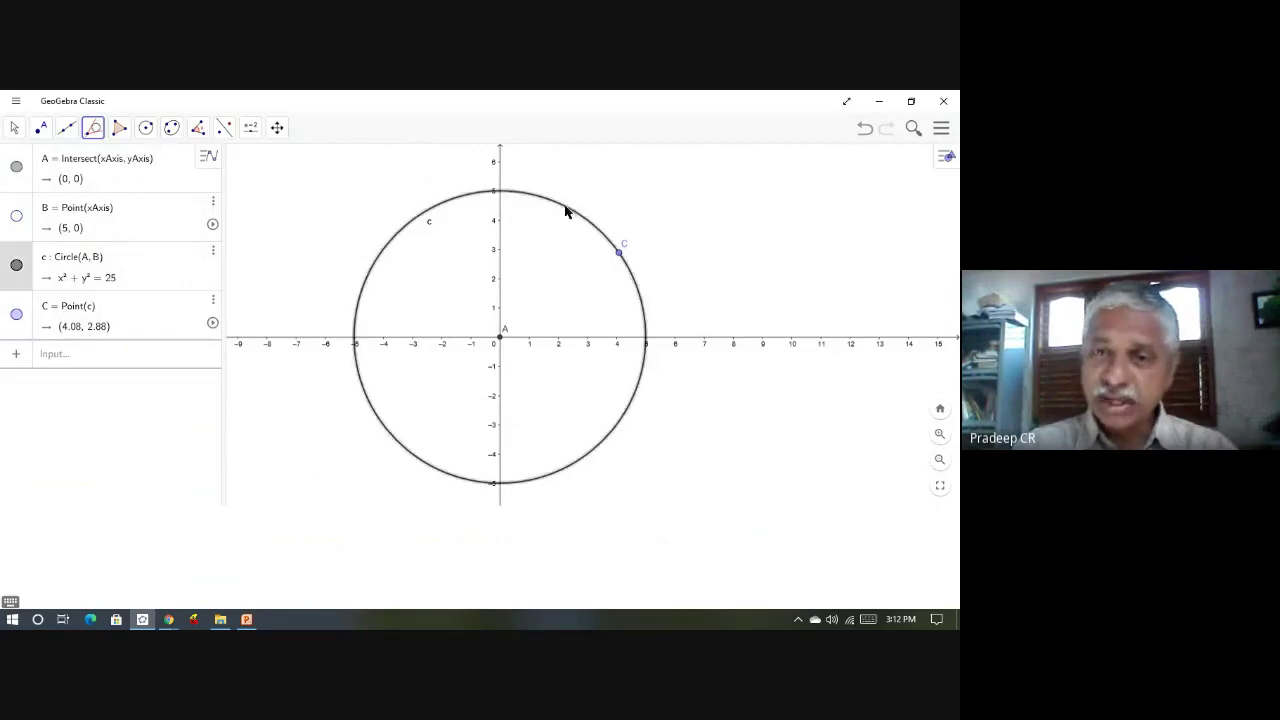
click(620, 255)
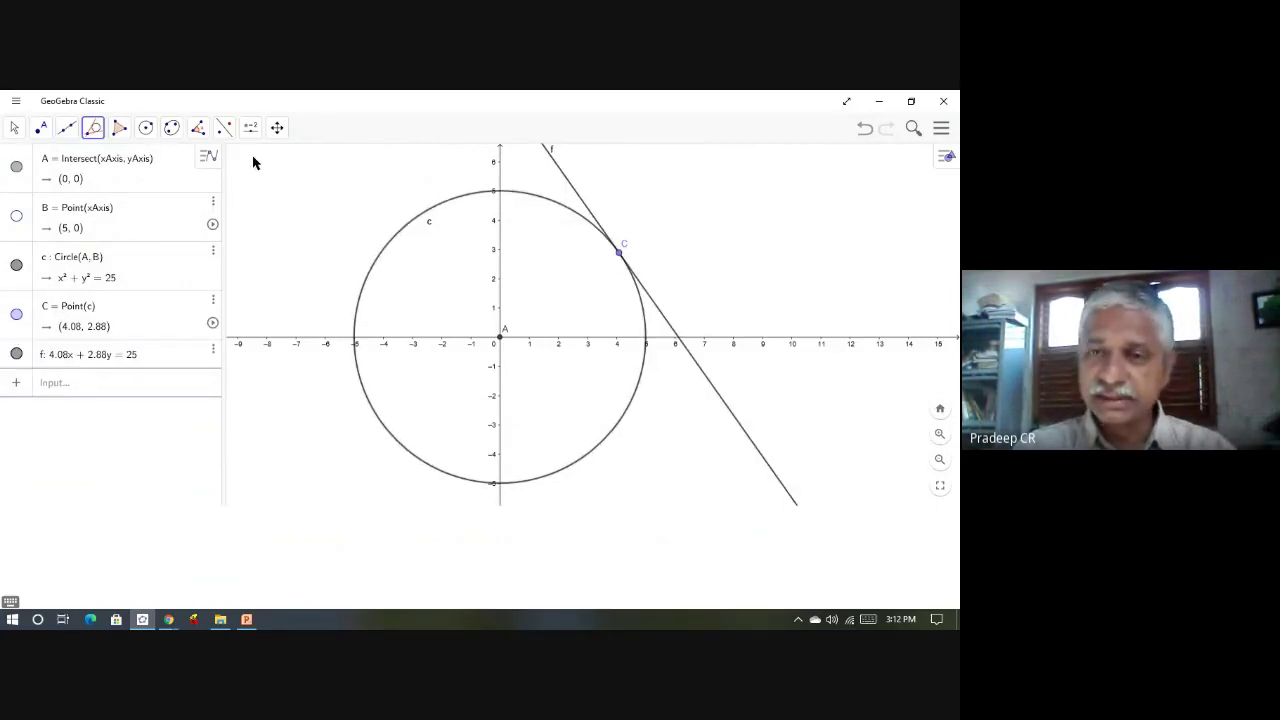
Step: Move point C along the circle to about (3.78, 3.27) so the tangent follows it
click(13, 130)
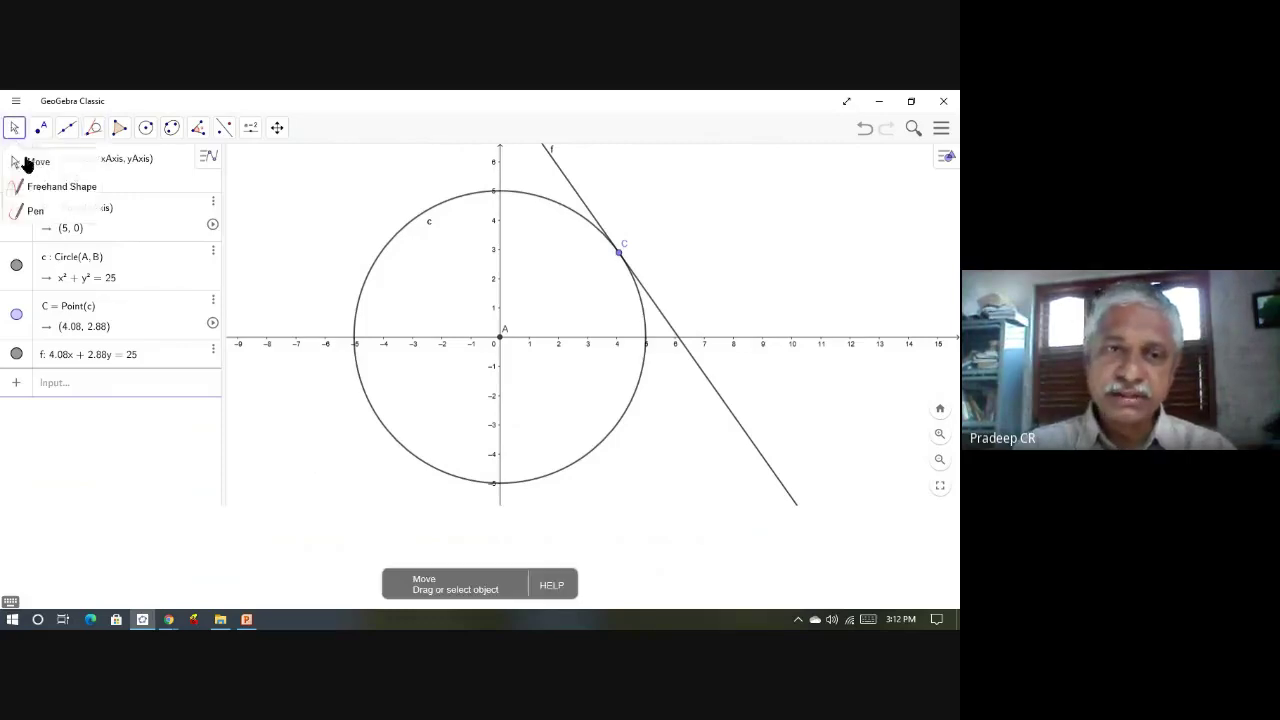
click(619, 259)
mouse_move(605, 251)
mouse_down()
mouse_move(574, 234)
mouse_move(605, 250)
mouse_move(626, 304)
mouse_move(603, 269)
mouse_move(544, 251)
mouse_move(600, 291)
mouse_move(588, 262)
mouse_move(549, 251)
mouse_move(601, 307)
mouse_move(595, 262)
mouse_up()
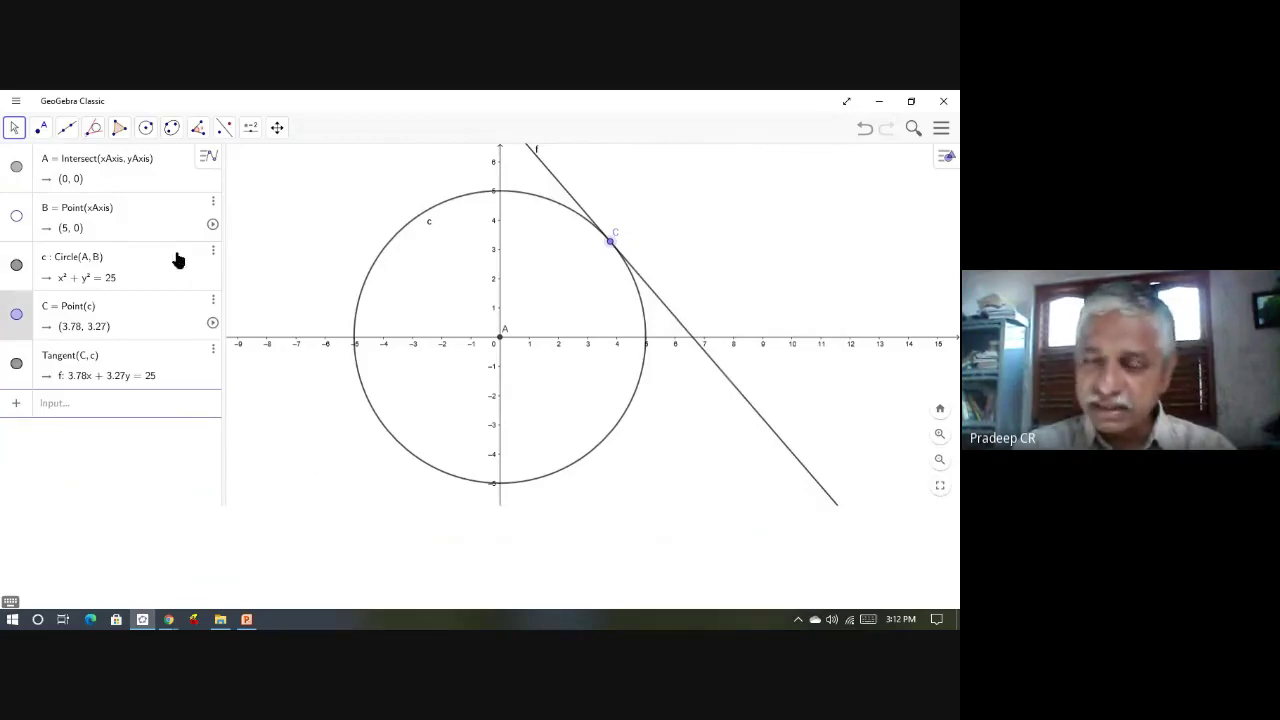
Step: Create the intersection point of the tangent line and the x-axis
click(36, 128)
click(92, 236)
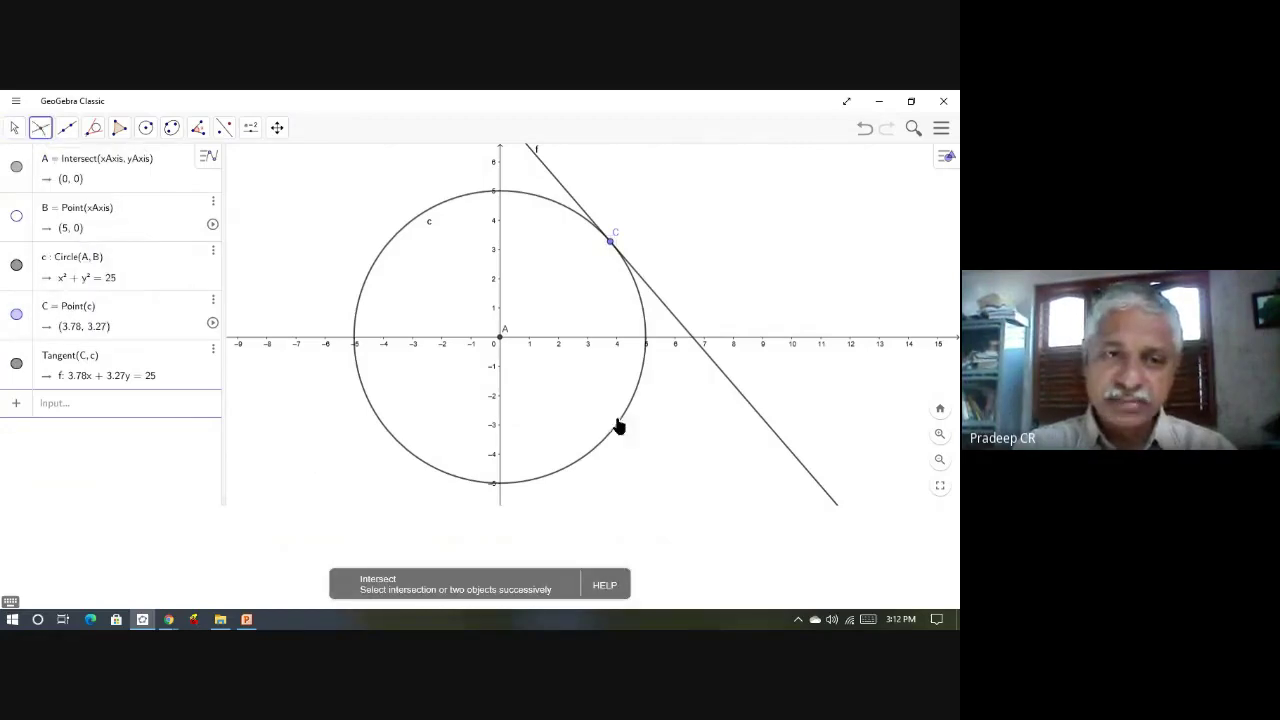
click(765, 426)
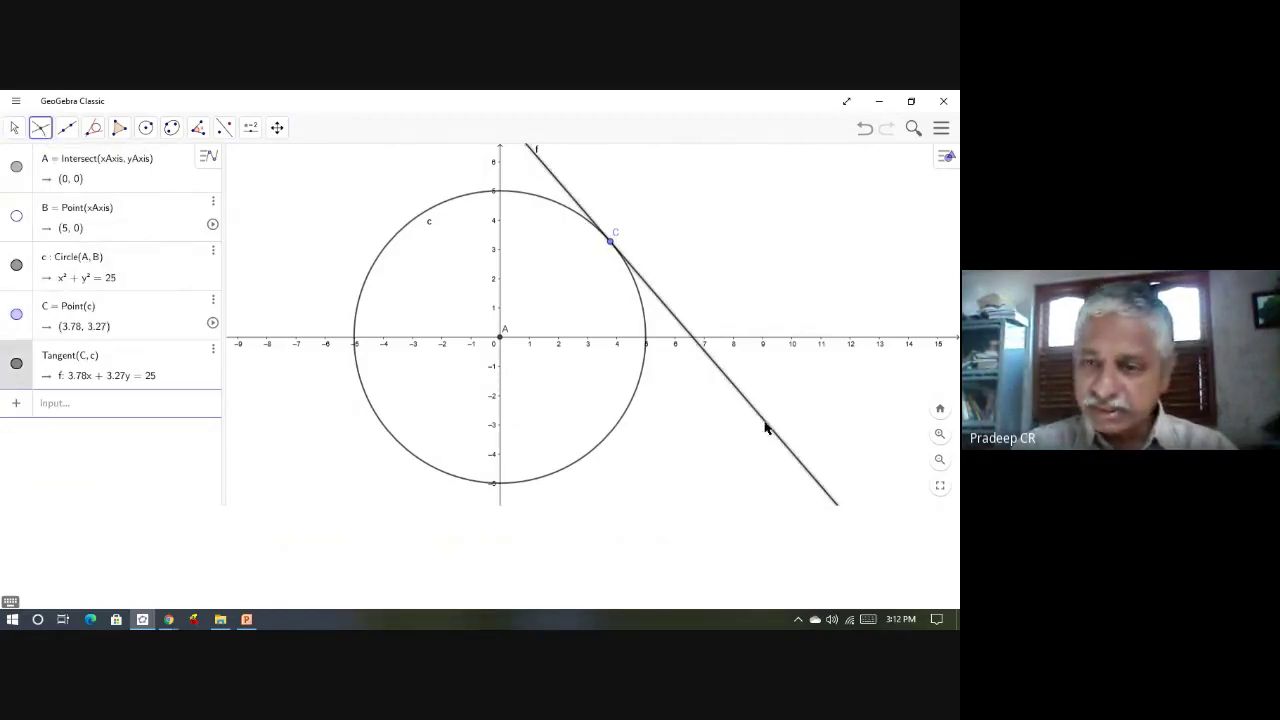
click(840, 340)
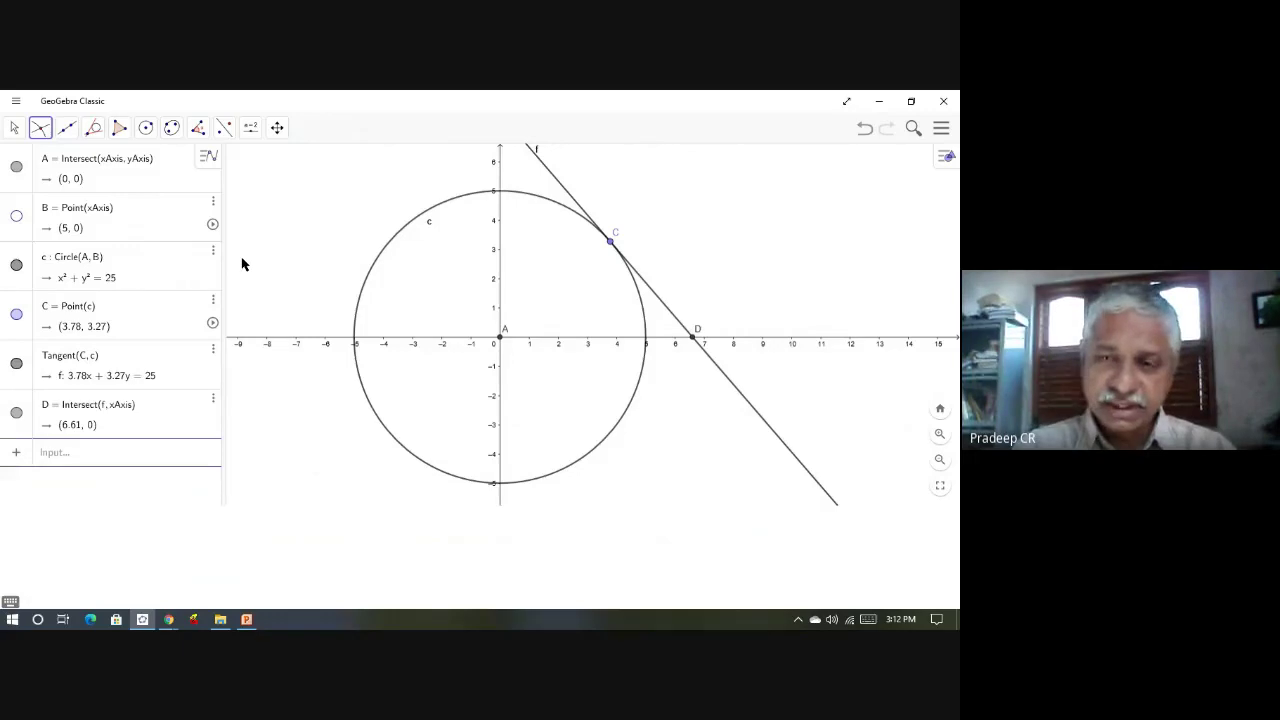
click(15, 128)
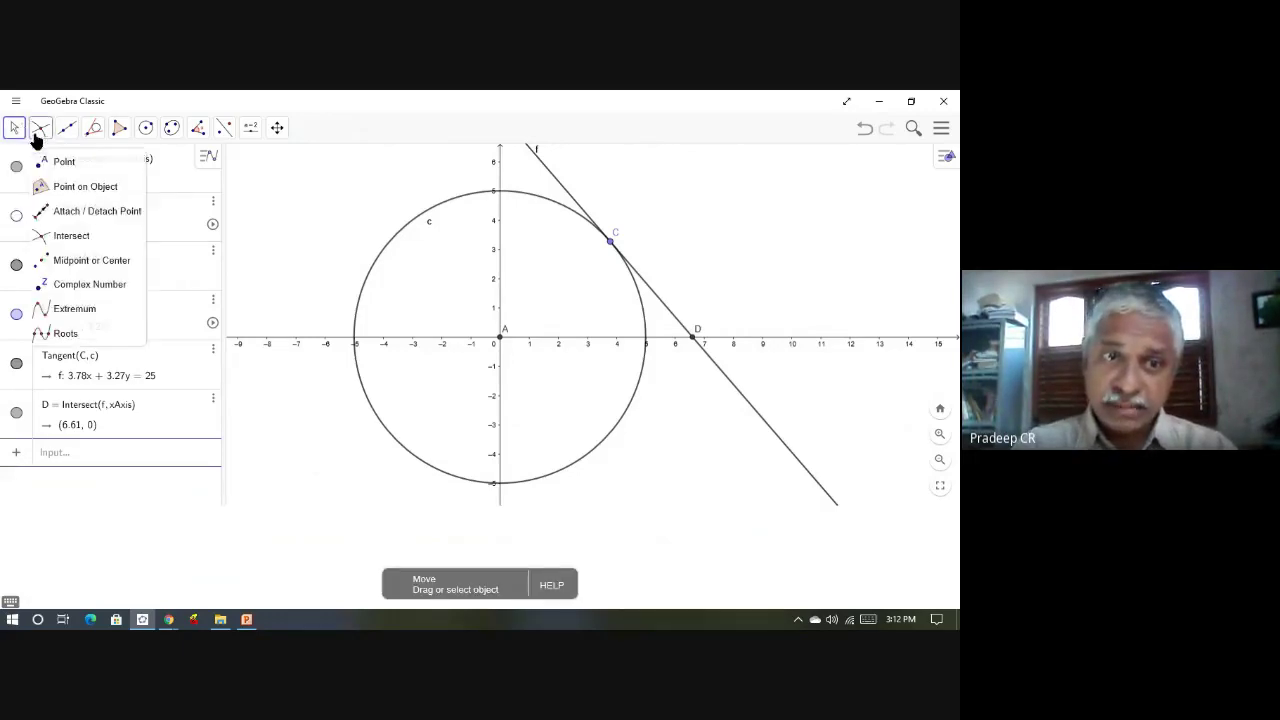
Step: Place a new point on the x-axis at (15, 0), beyond intersection point D
click(40, 128)
click(50, 160)
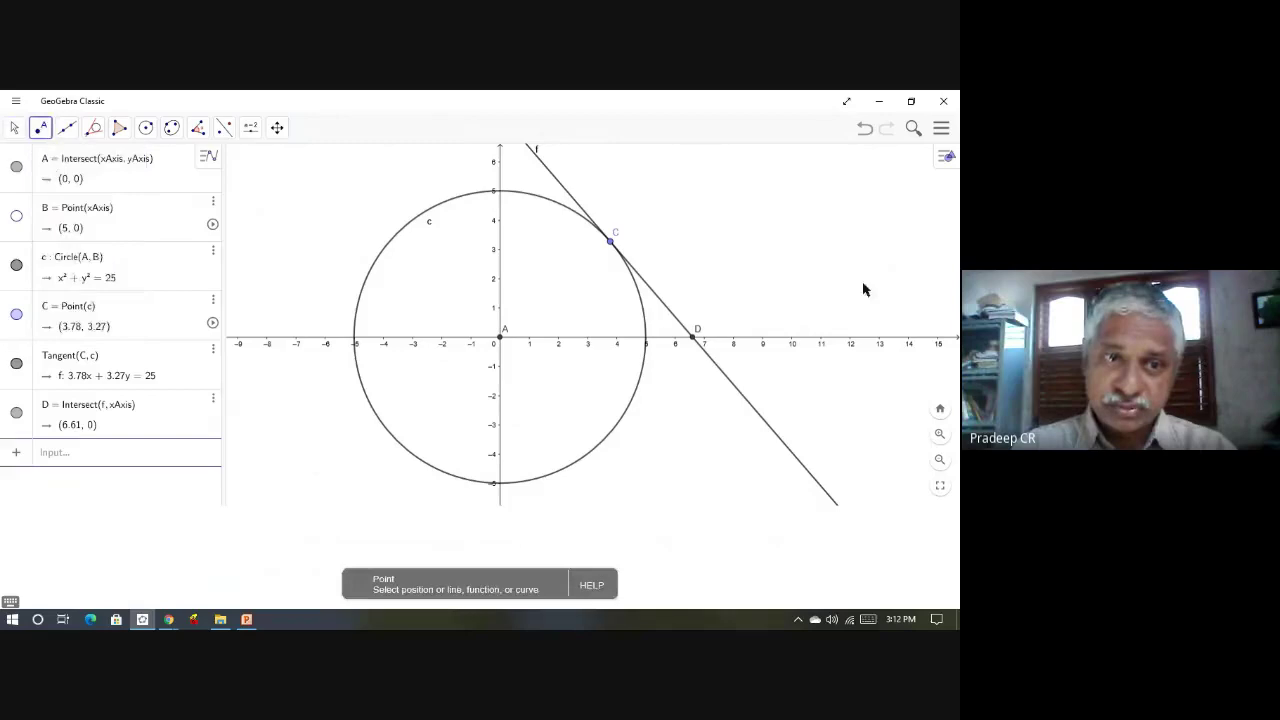
click(940, 343)
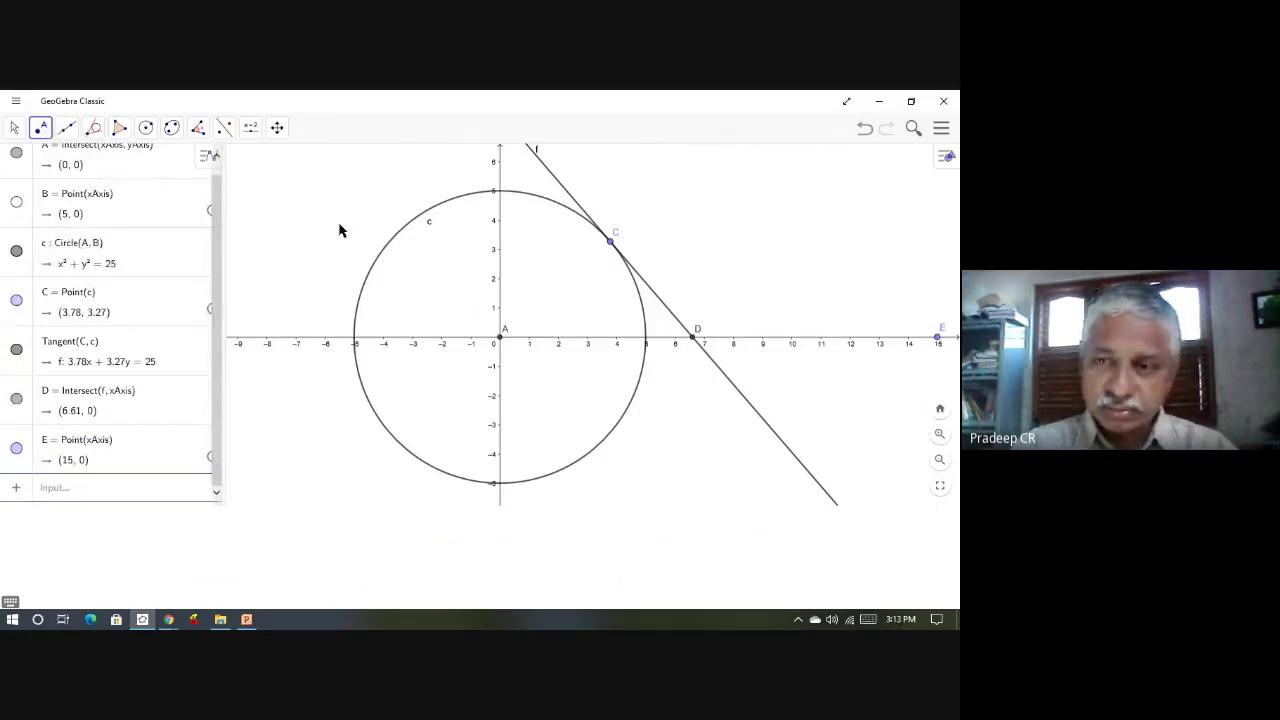
Step: Move point E along the x-axis to about (26.14, 0)
click(14, 127)
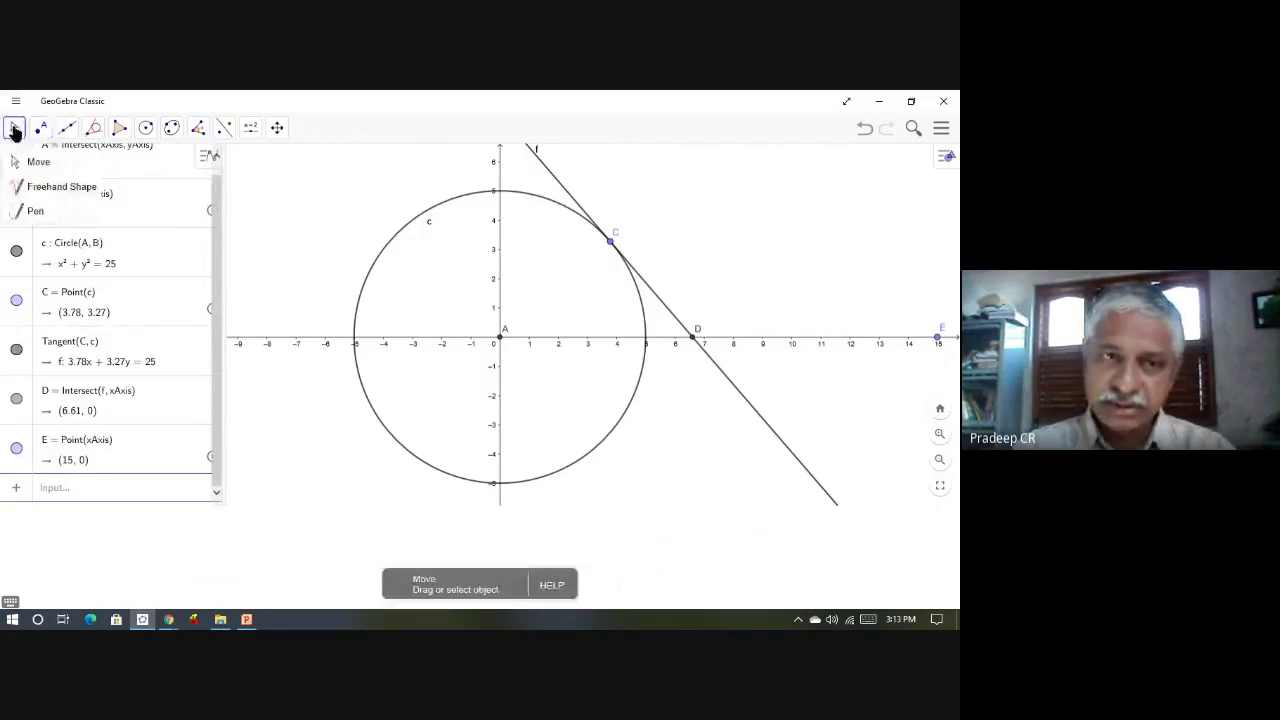
click(30, 163)
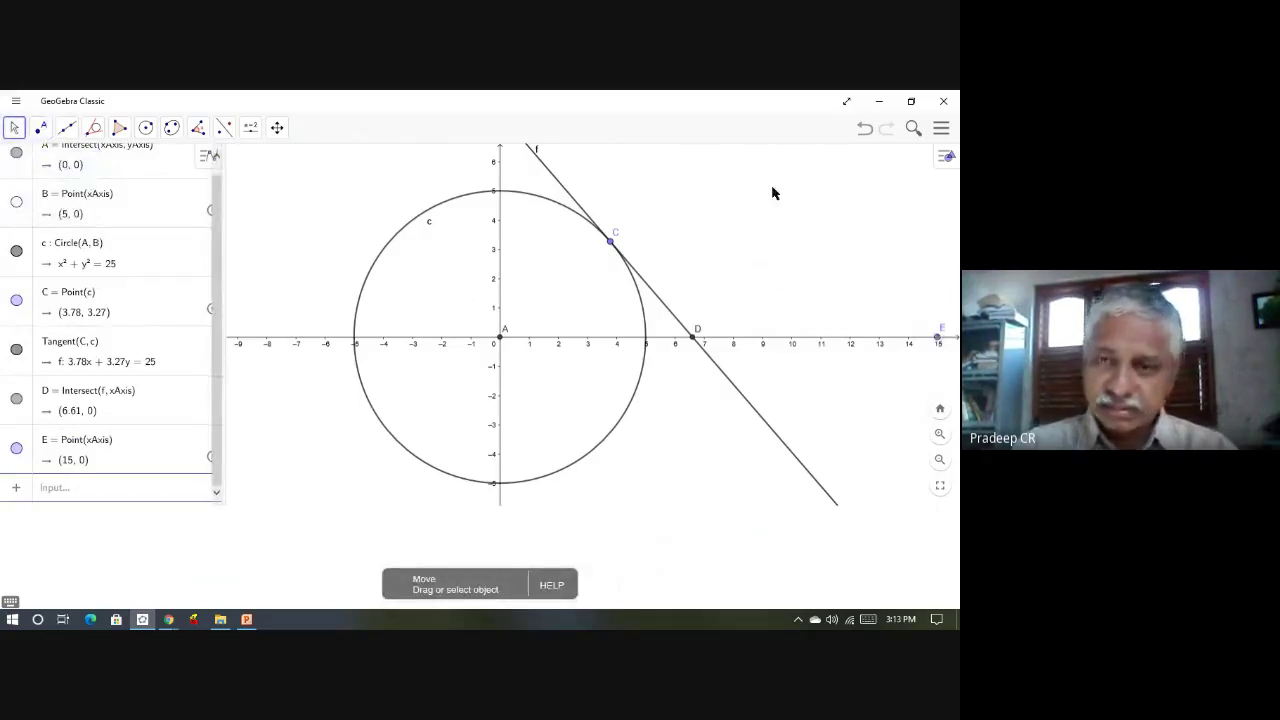
drag(771, 191, 448, 227)
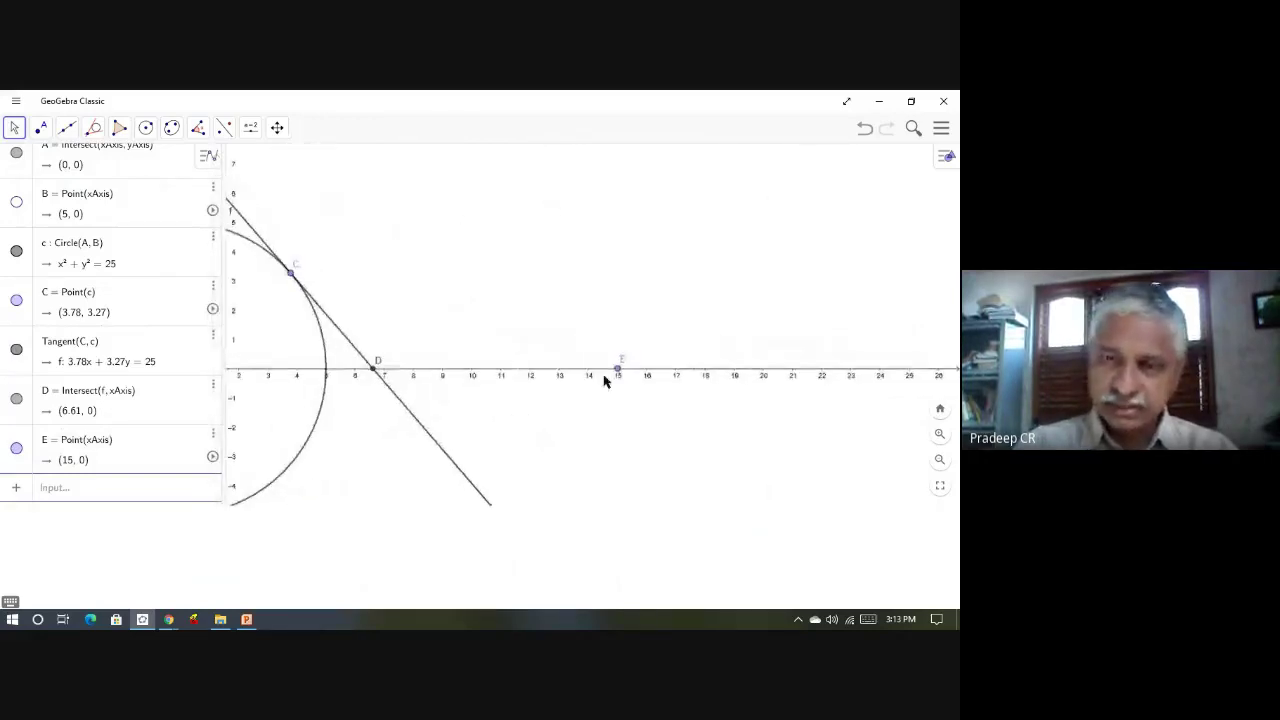
drag(620, 372, 943, 349)
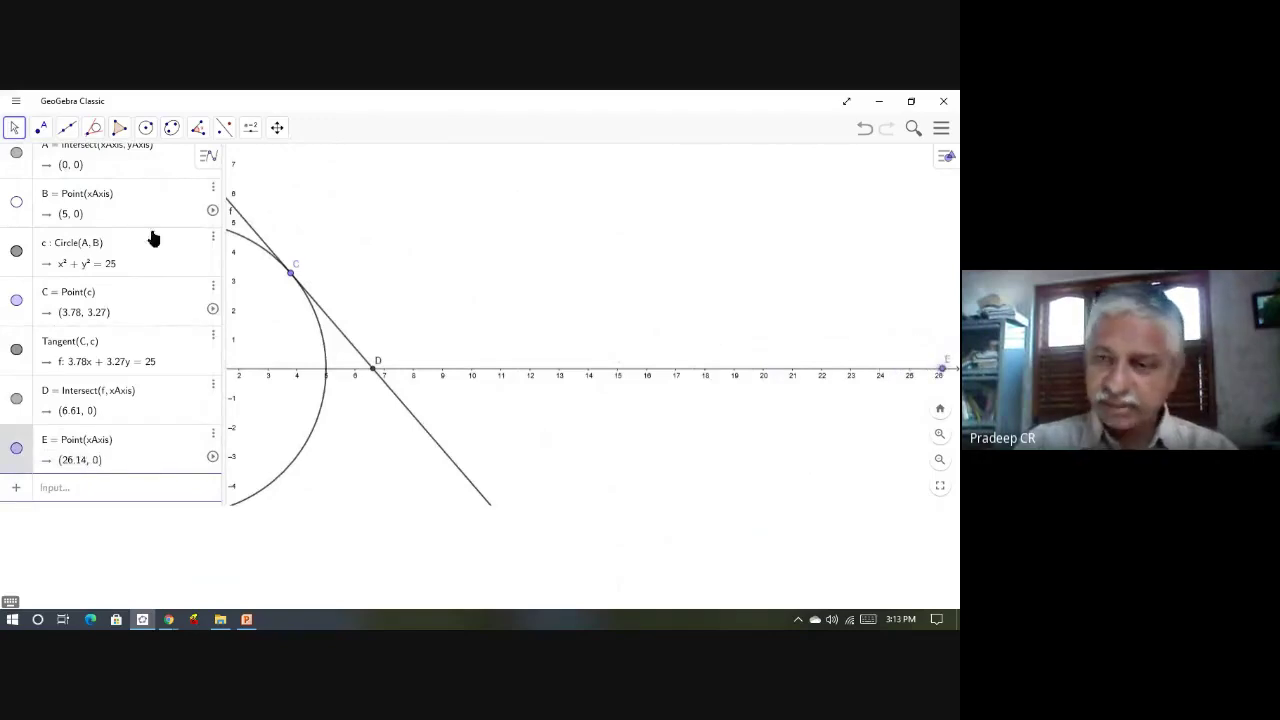
Step: Construct the angle at vertex D from point E to point C, and hide point E
click(198, 127)
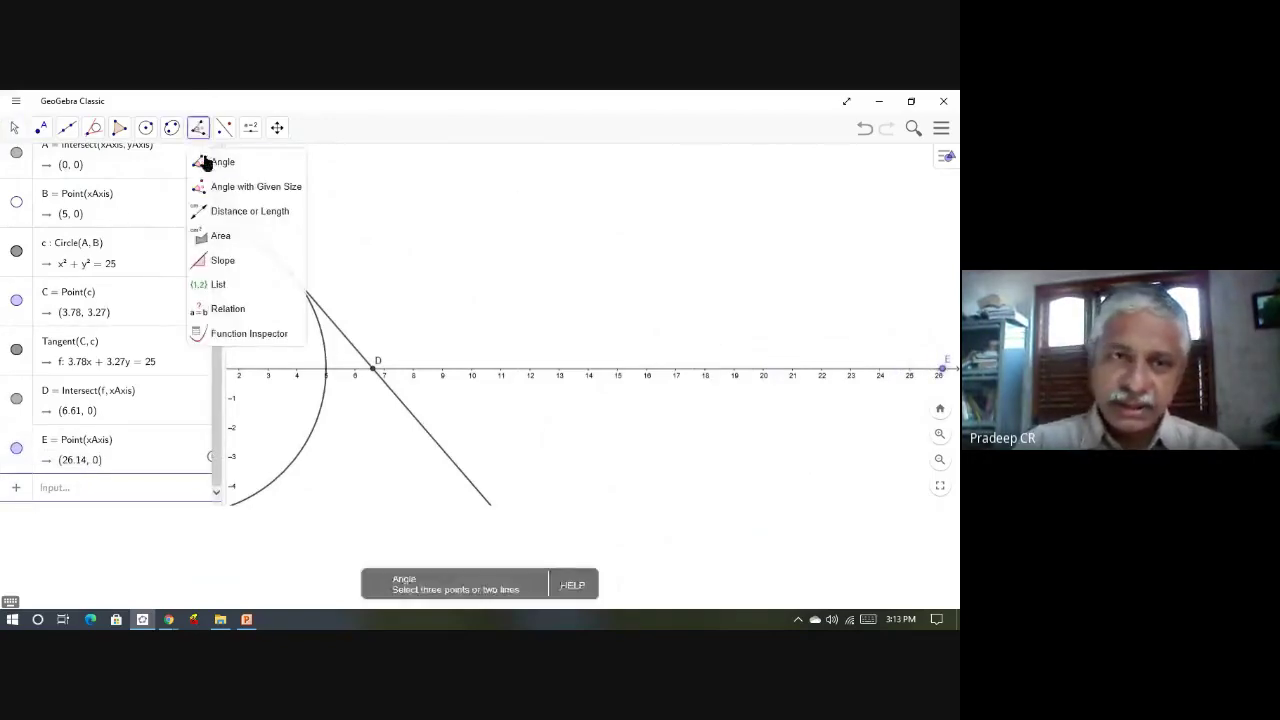
click(207, 166)
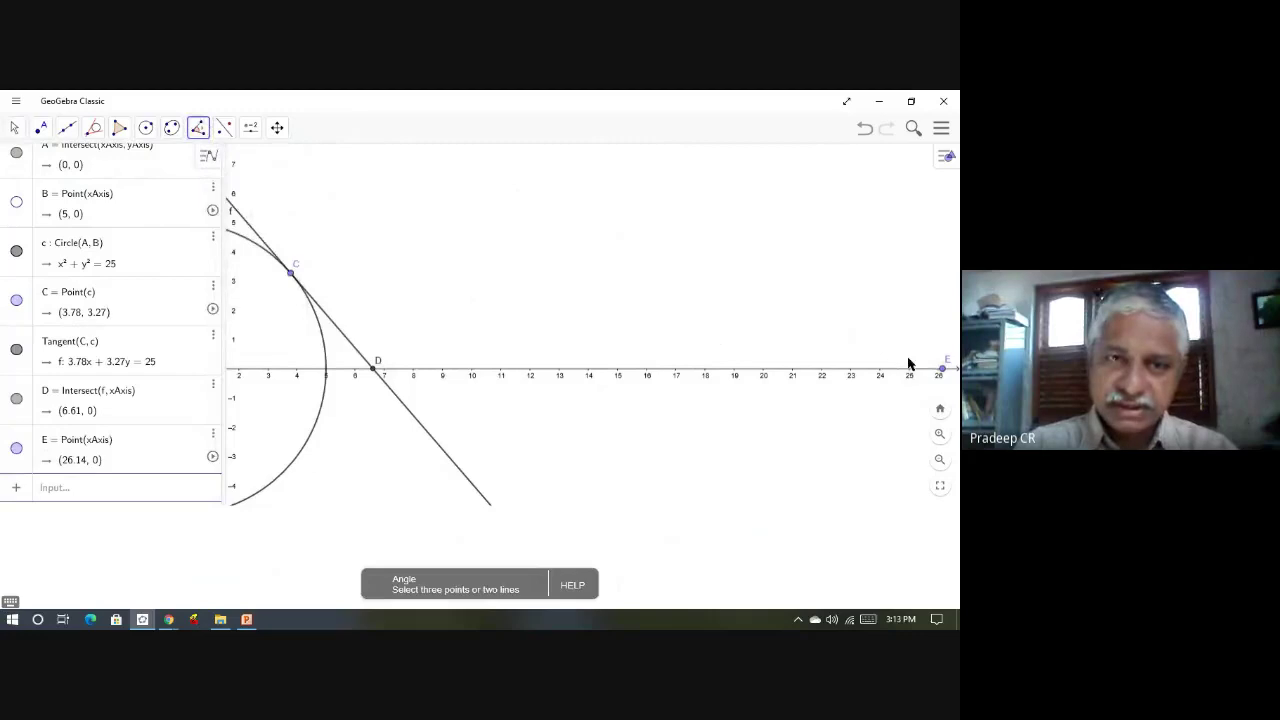
click(942, 372)
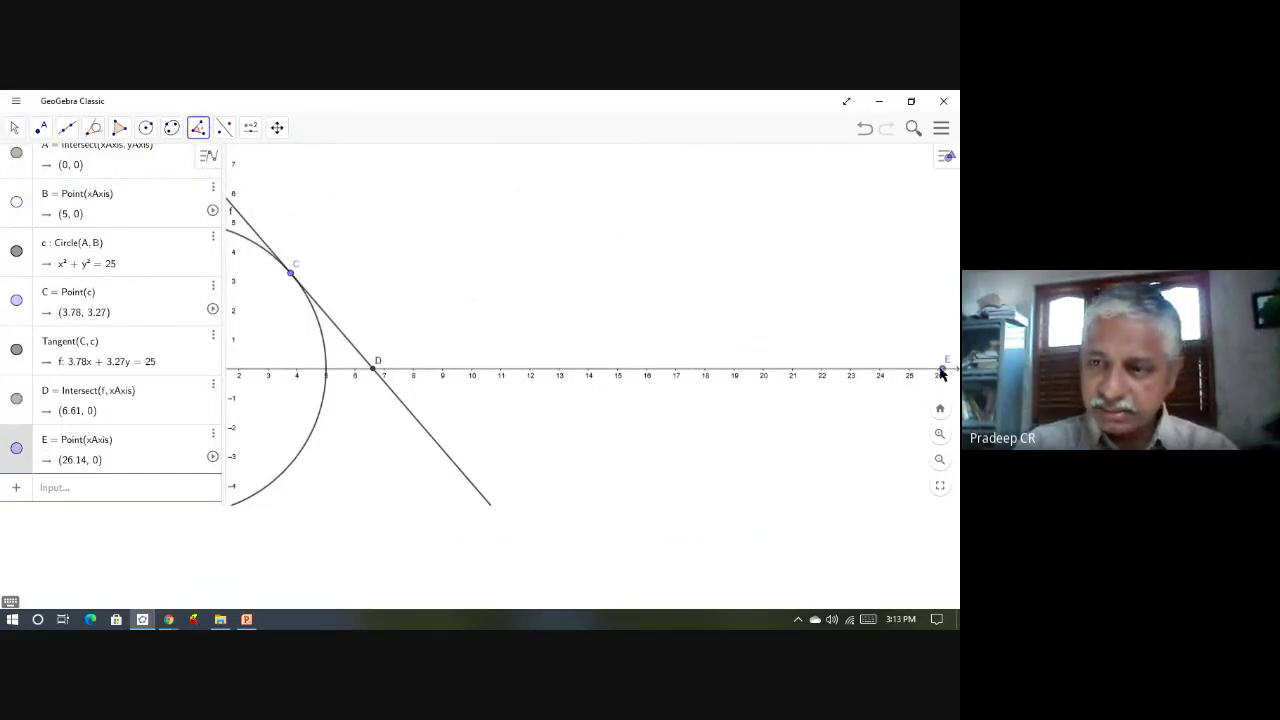
click(375, 374)
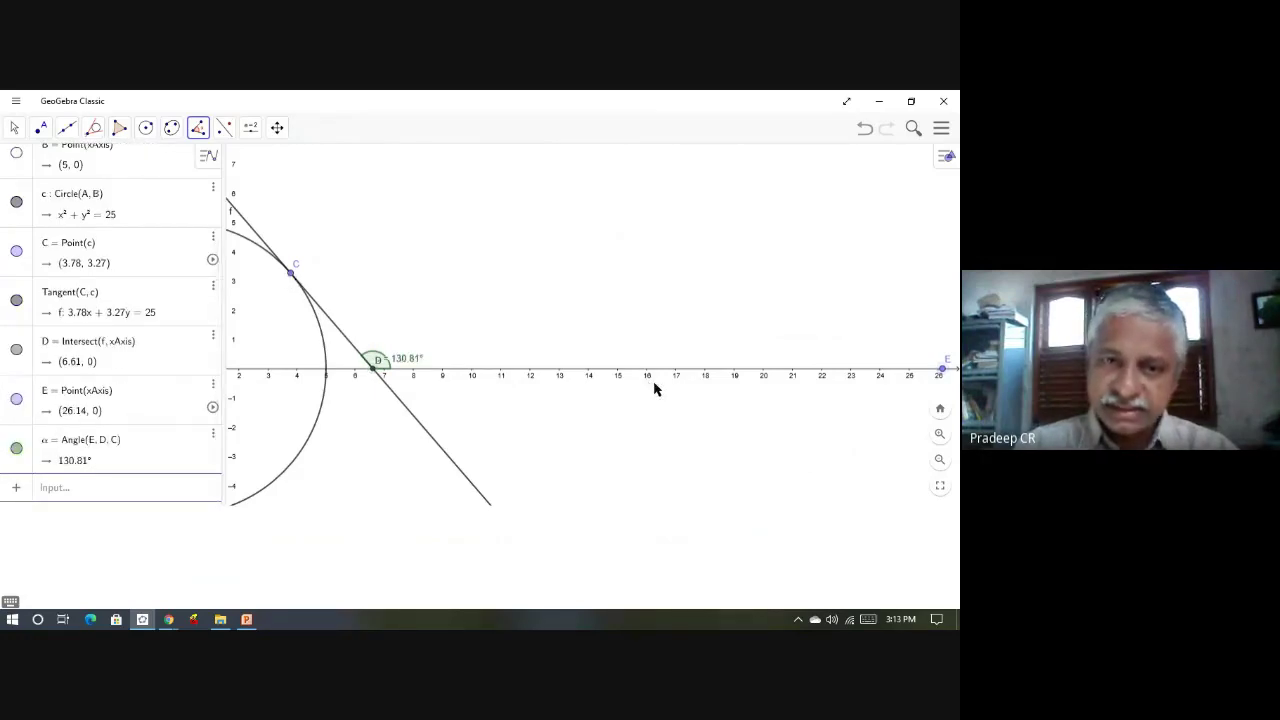
click(17, 399)
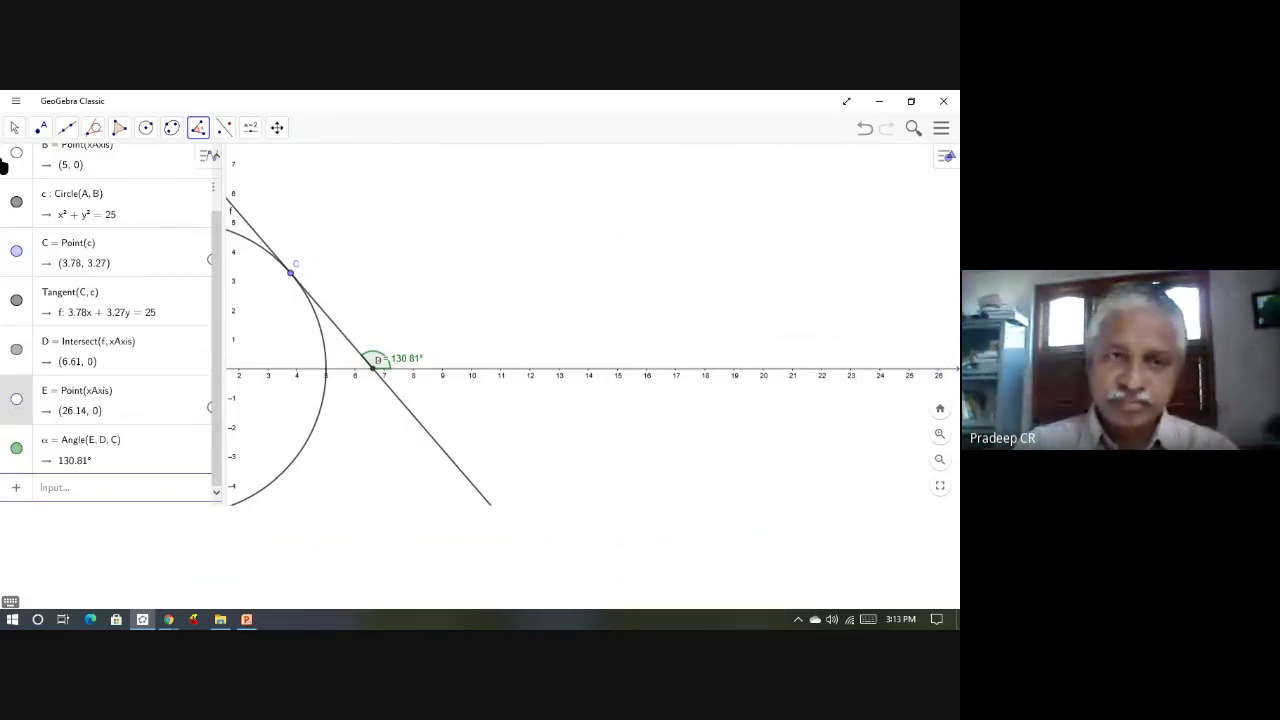
Step: Move point C back and forth along the circle so the tangent and its angle follow, ending at about (4.02, 2.97)
click(16, 132)
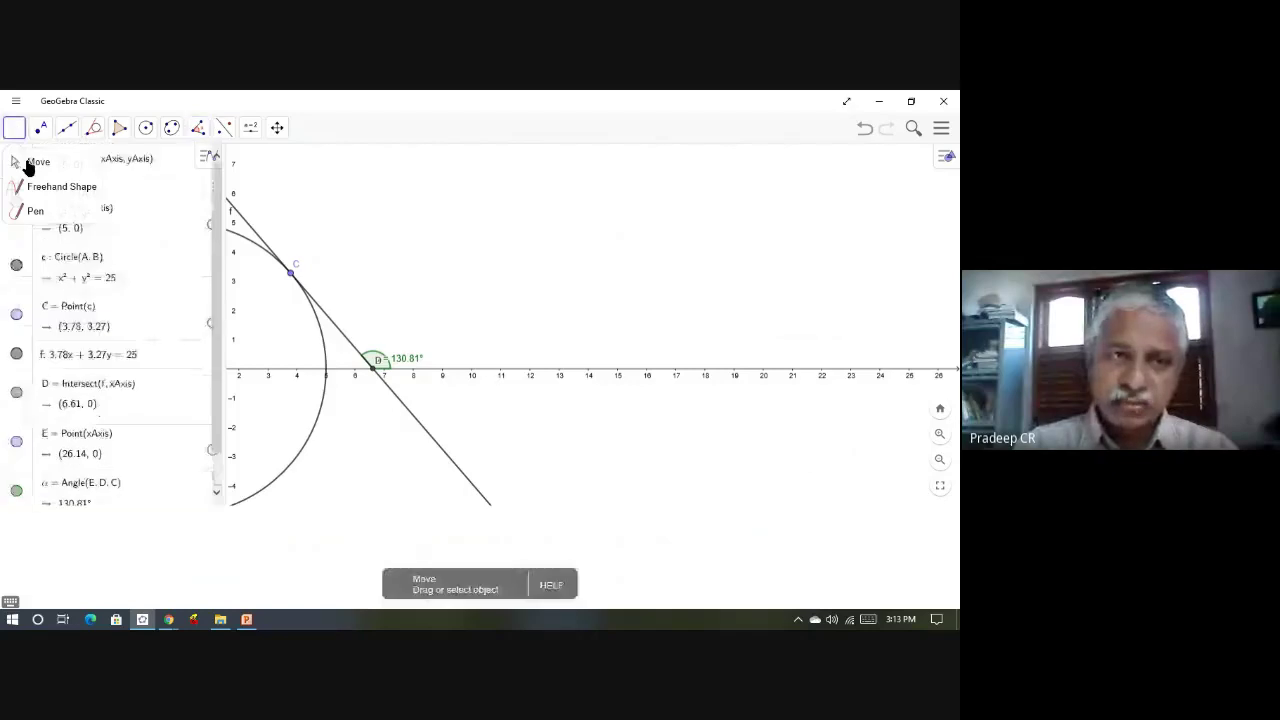
click(27, 166)
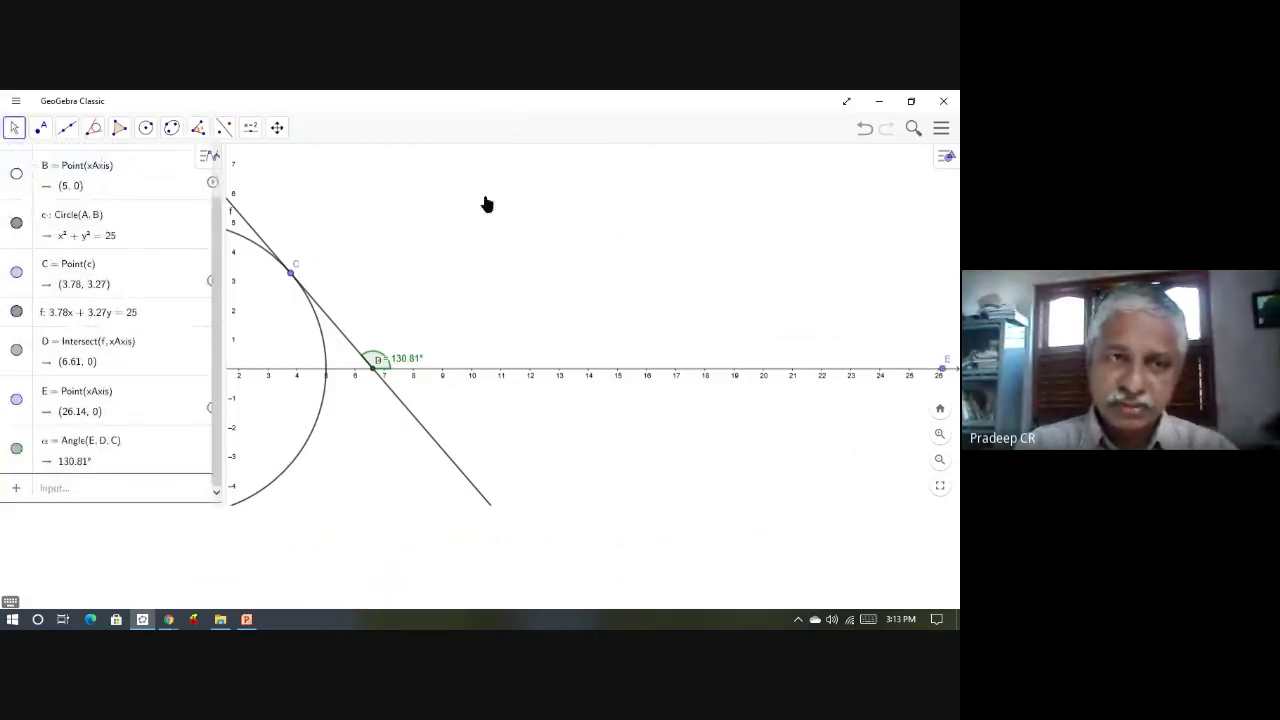
drag(651, 180, 824, 167)
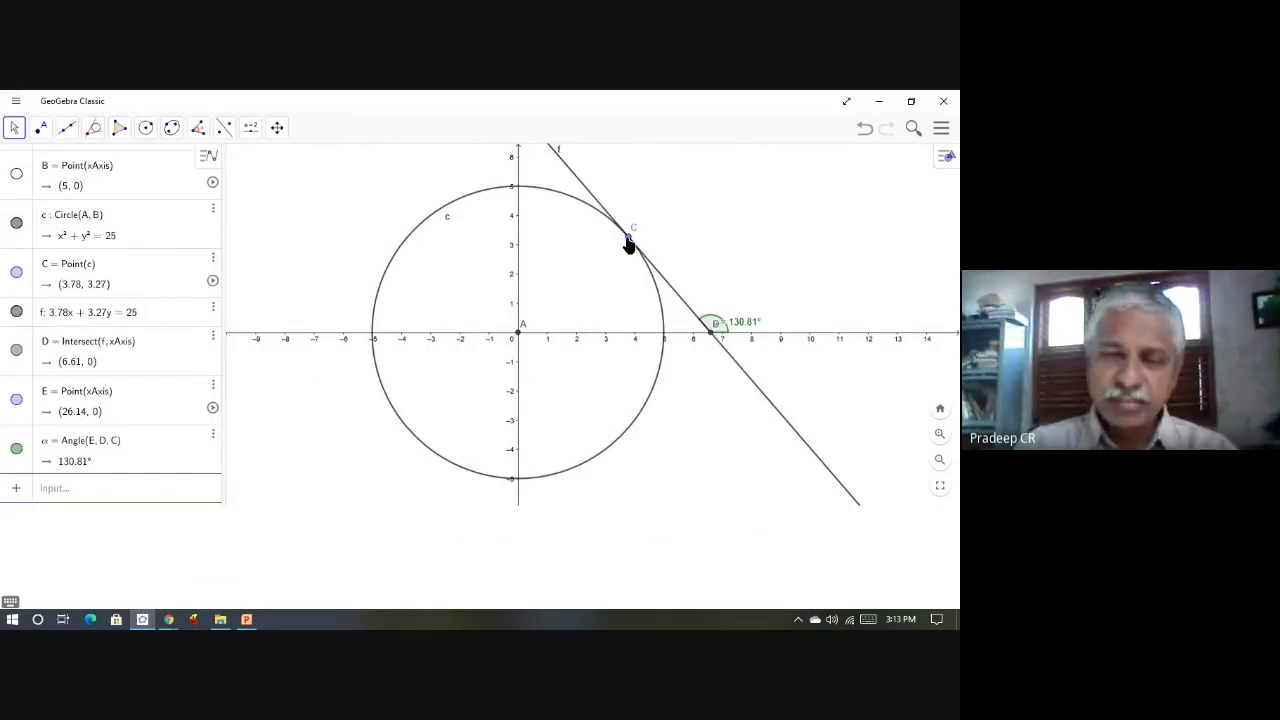
drag(628, 245, 606, 260)
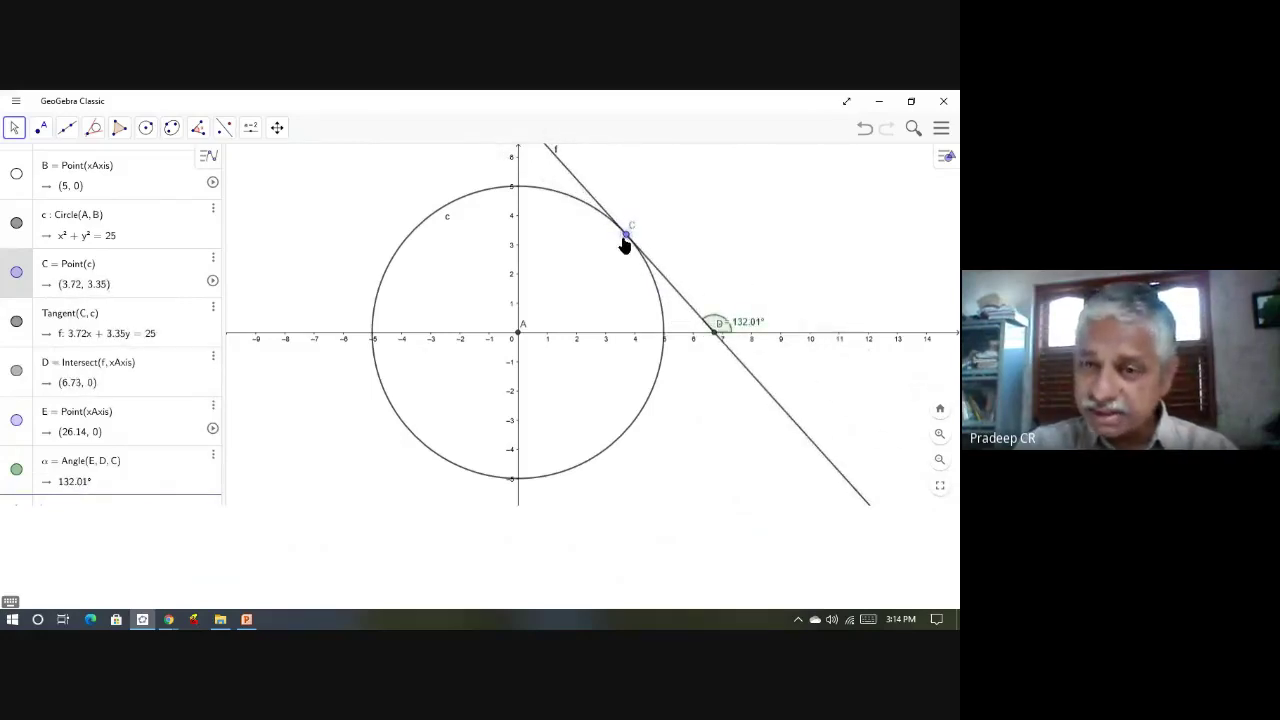
drag(629, 243, 644, 257)
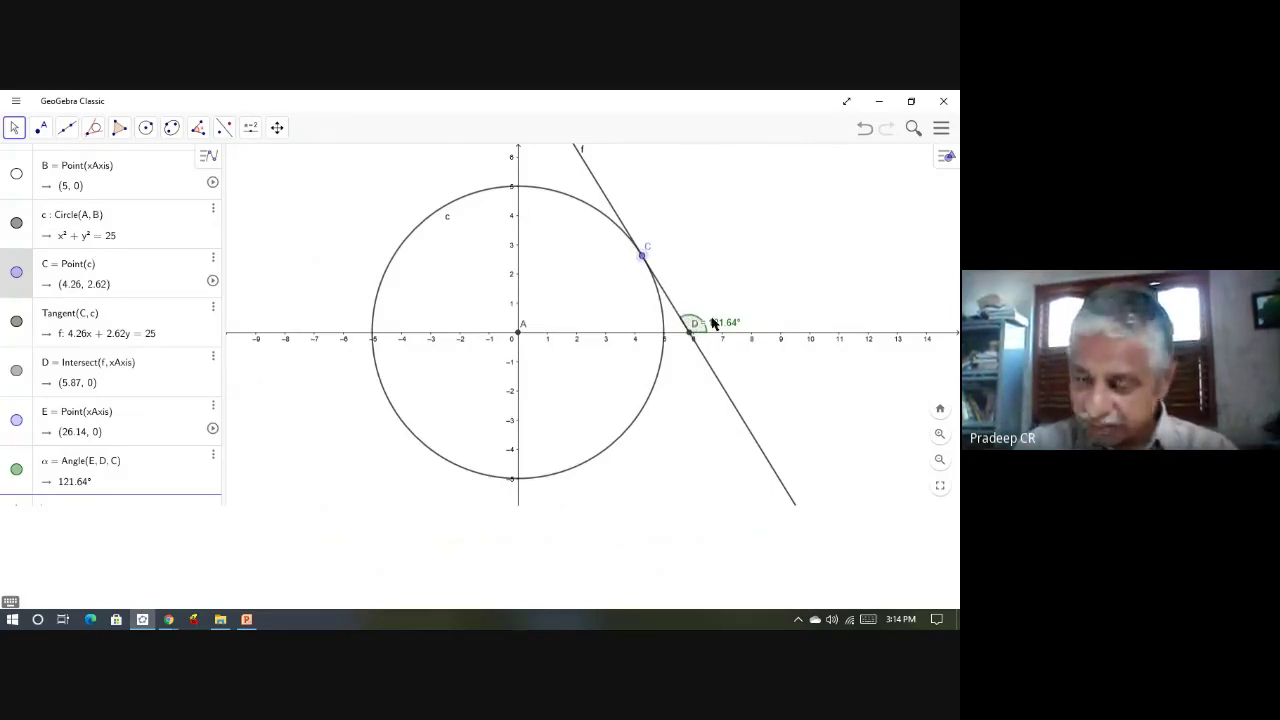
drag(643, 265, 588, 306)
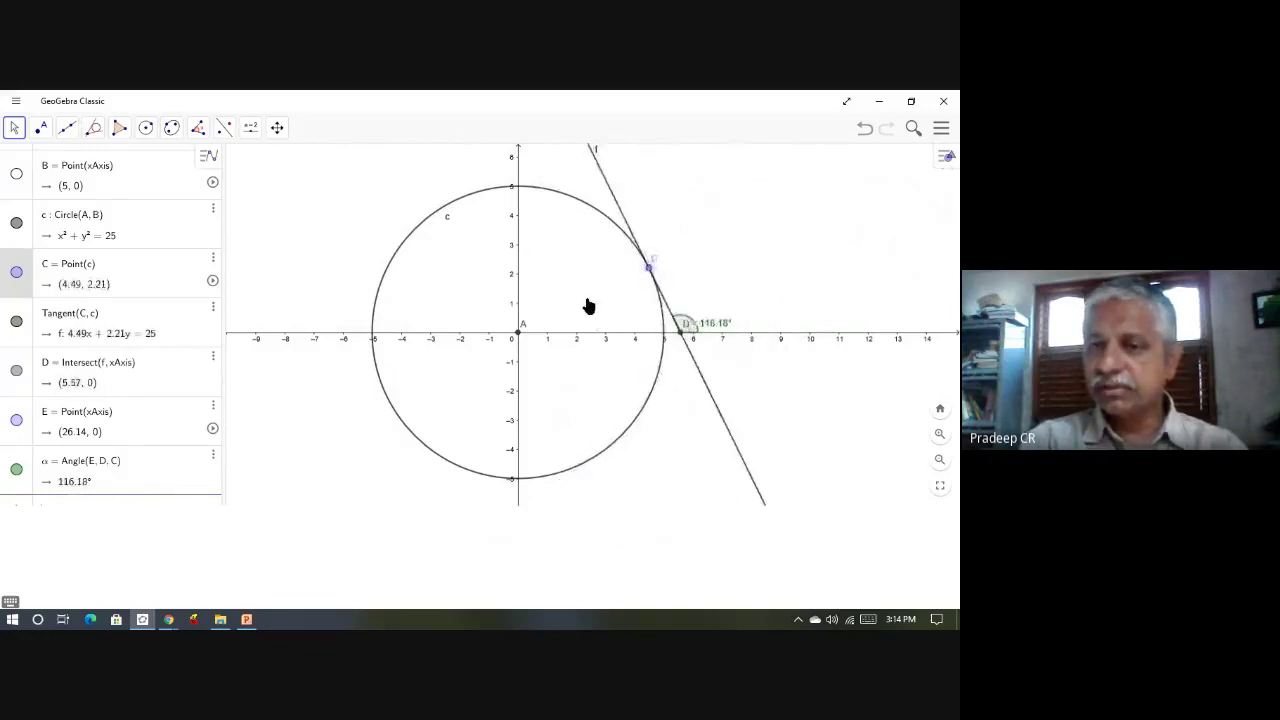
drag(588, 306, 562, 307)
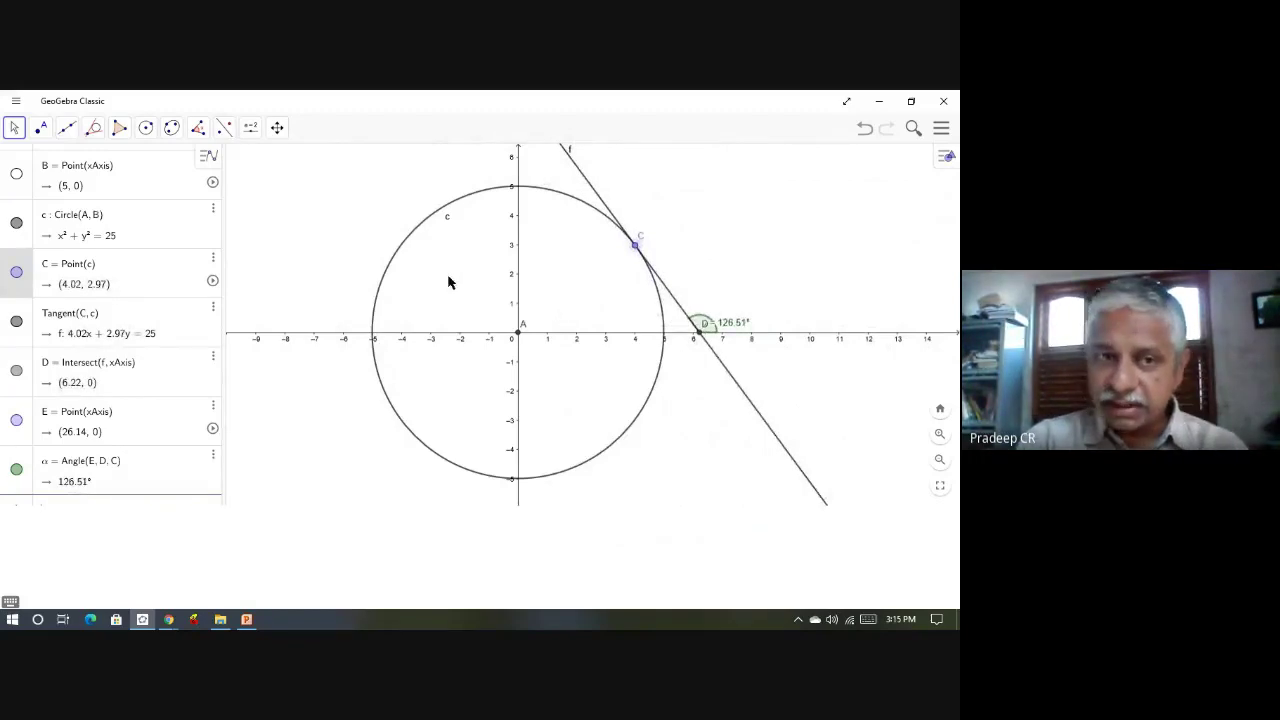
Step: Draw a smaller concentric circle centred at point A through (2, 0) on the x-axis
click(146, 133)
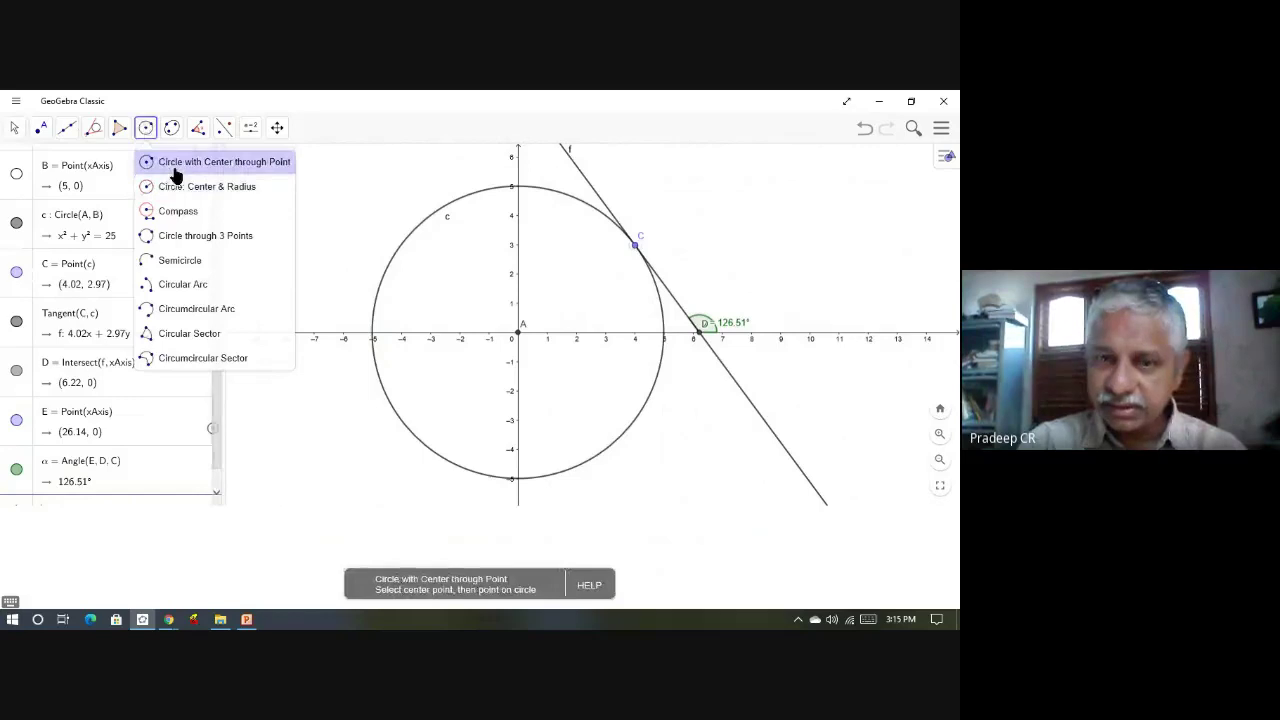
click(173, 166)
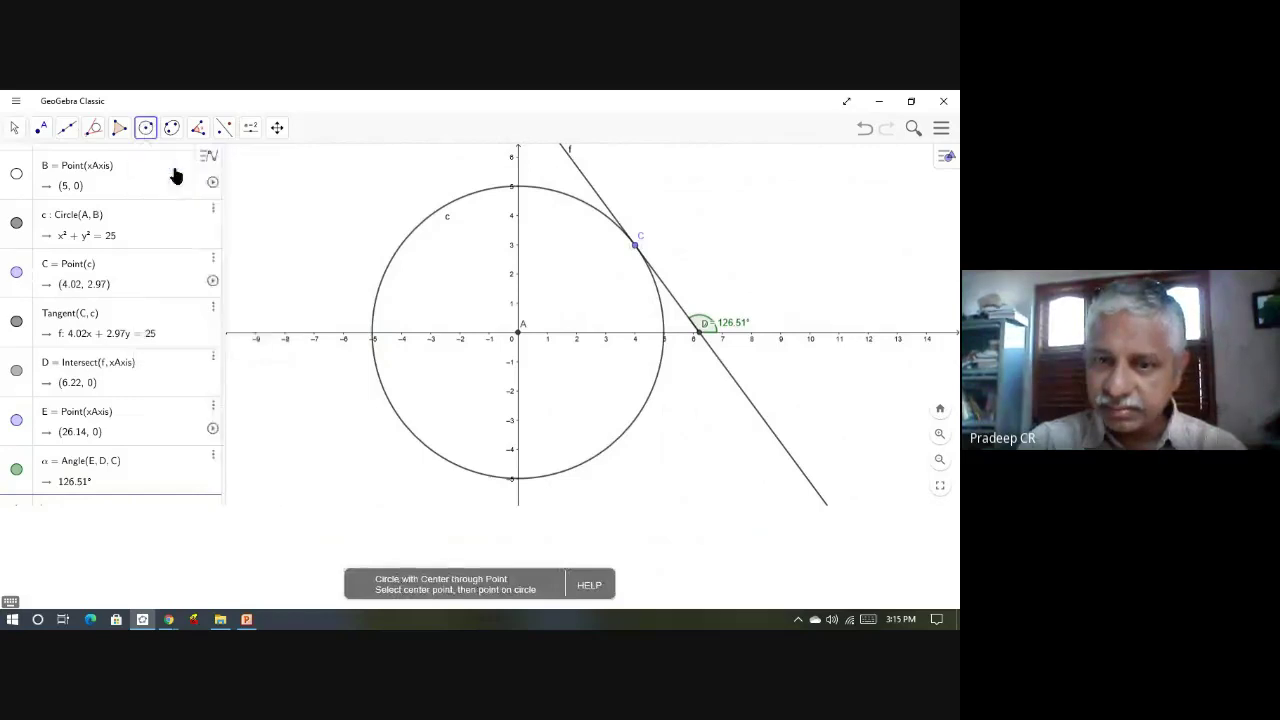
click(518, 335)
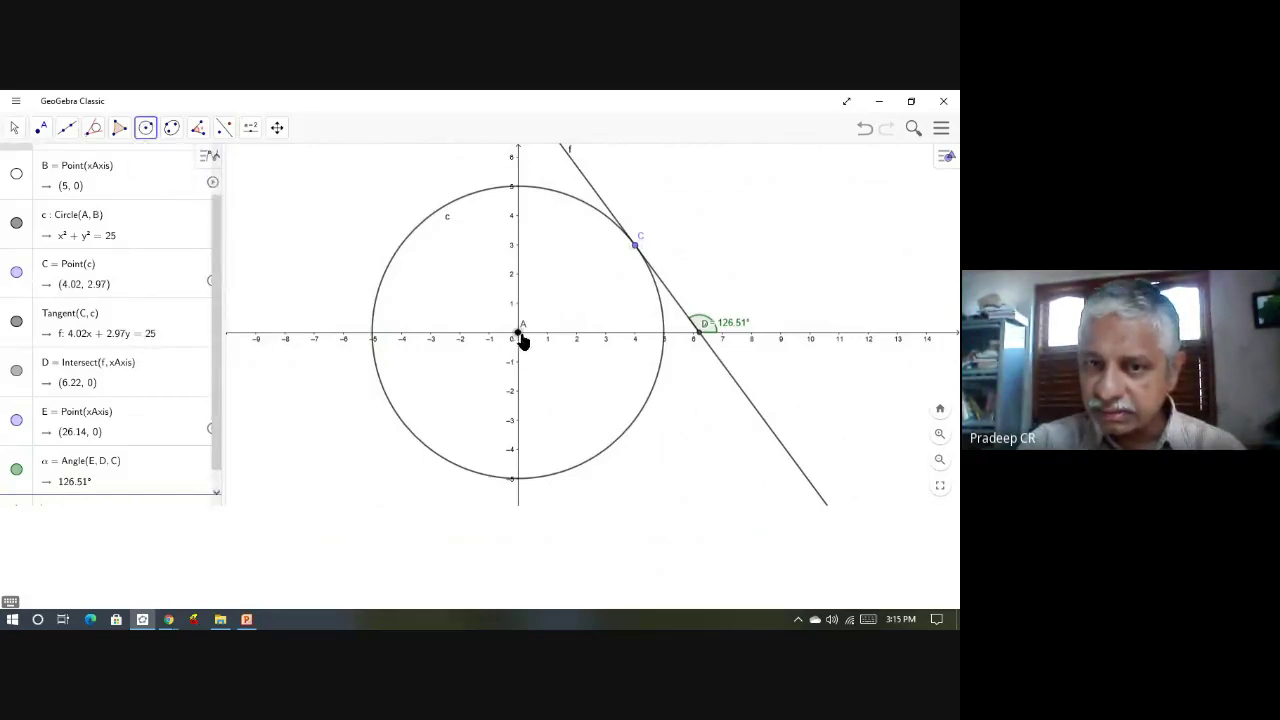
click(577, 338)
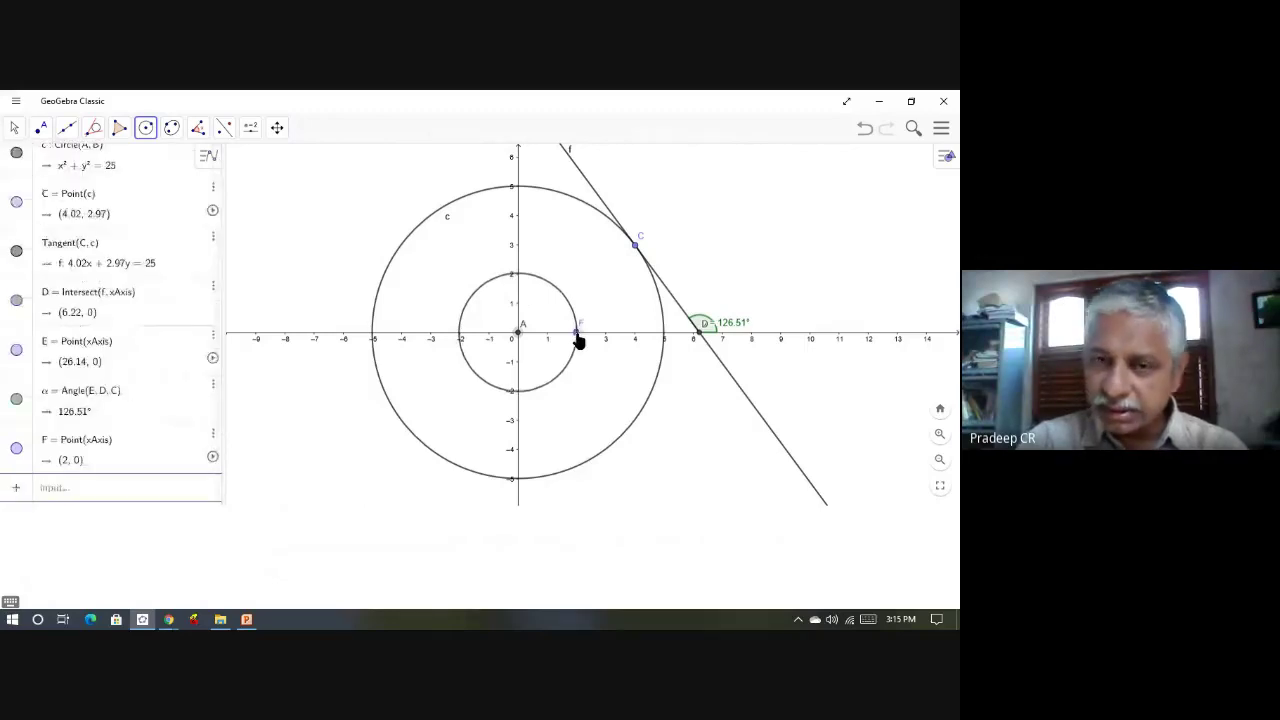
Step: Place a point on the inner circle at about (0.49, 1.94) and construct the inner circle's tangent at it
click(40, 128)
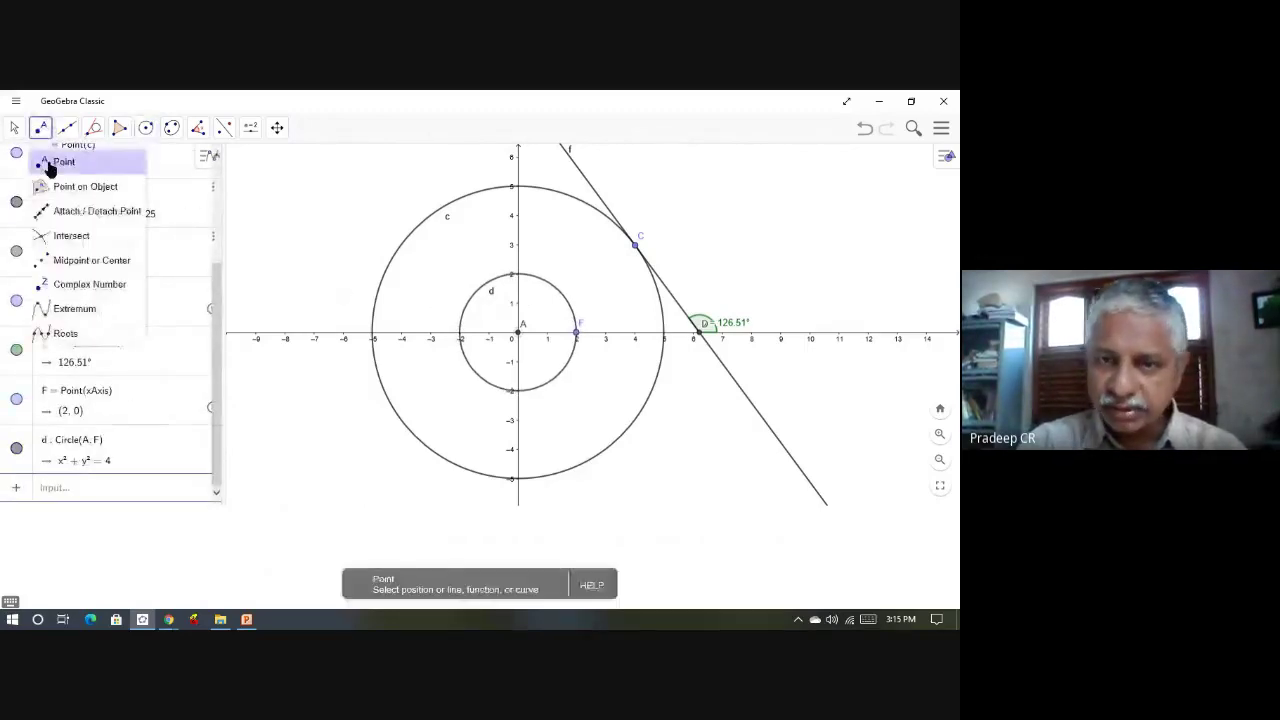
click(532, 276)
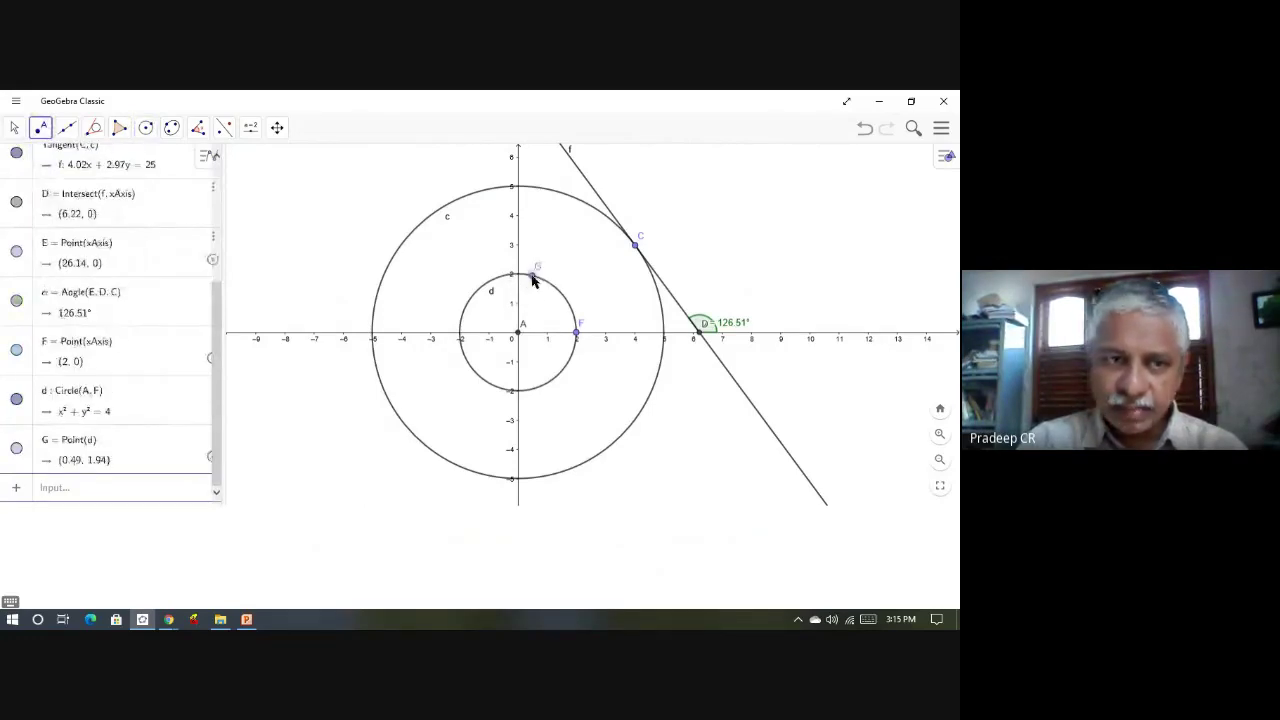
click(92, 137)
click(128, 261)
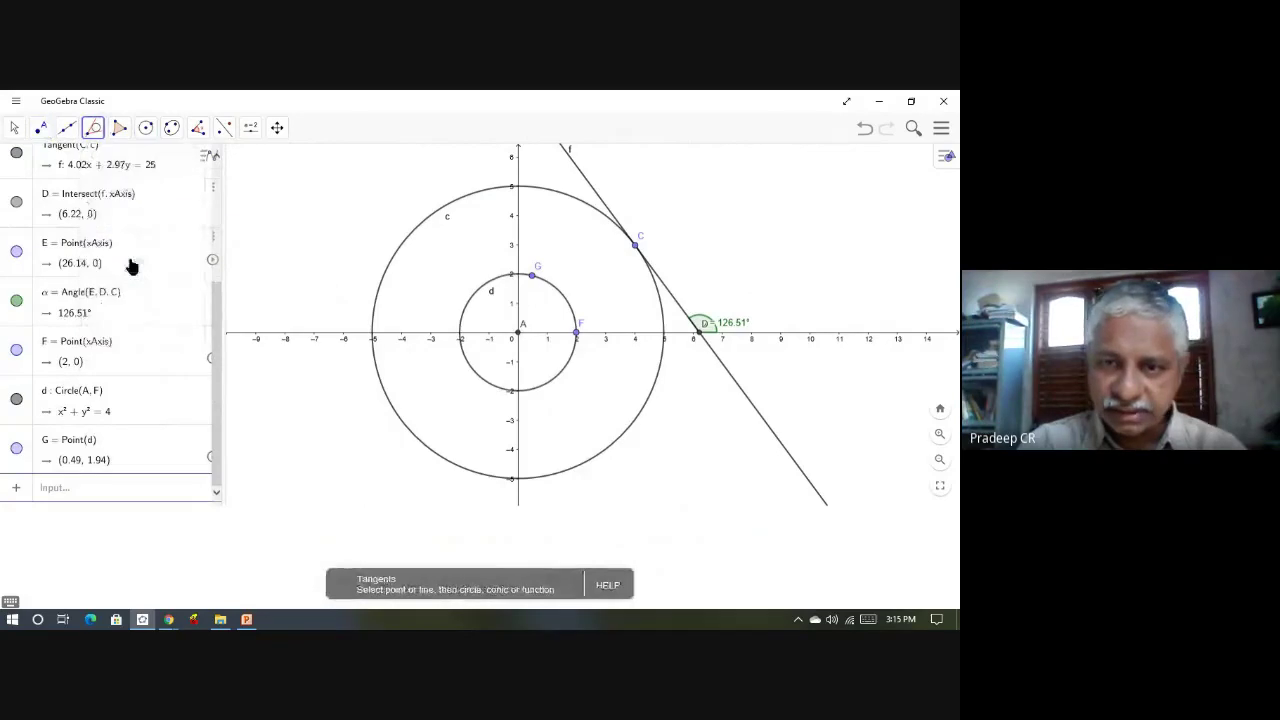
click(532, 279)
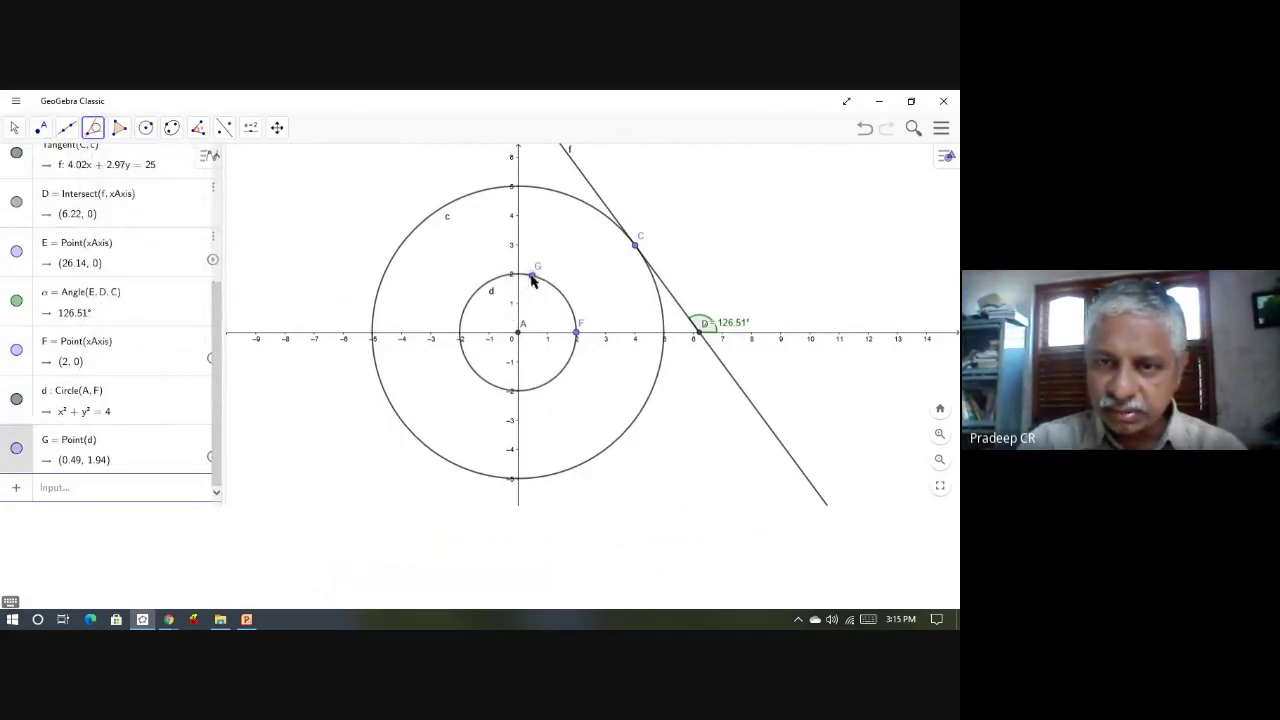
click(552, 291)
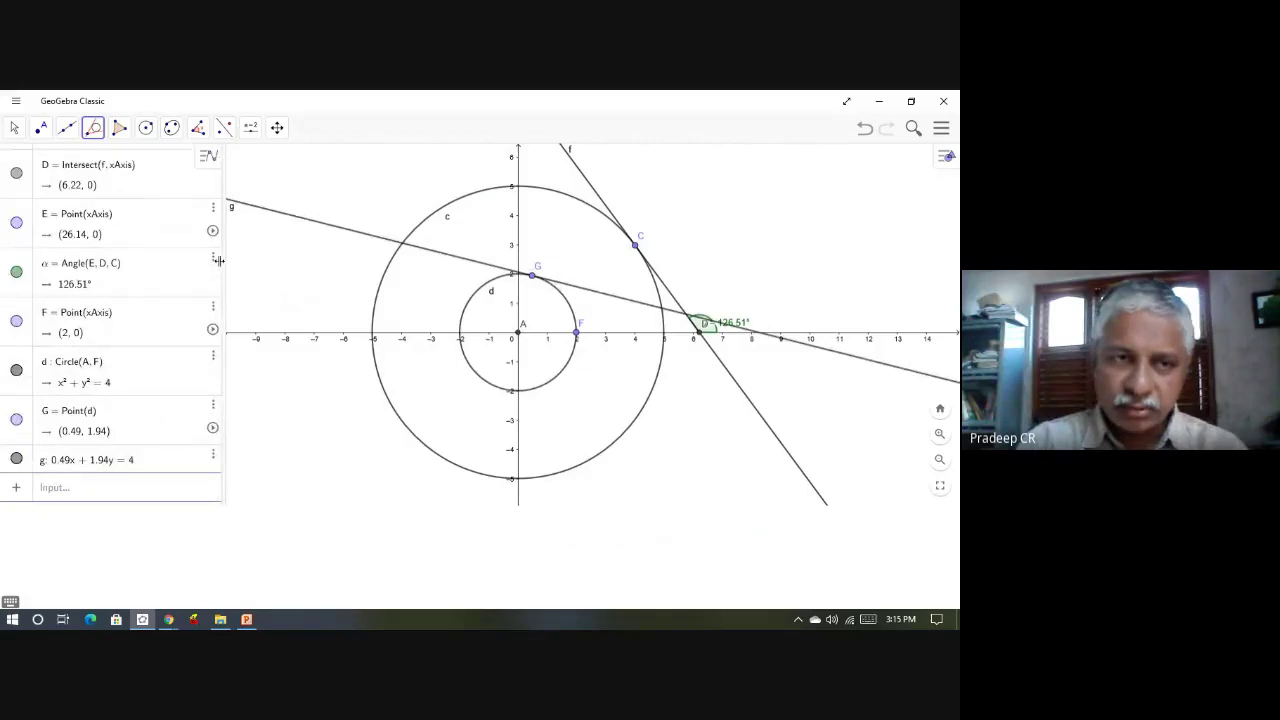
Step: Create the intersection point of the inner circle's tangent line and the x-axis
click(41, 132)
click(86, 238)
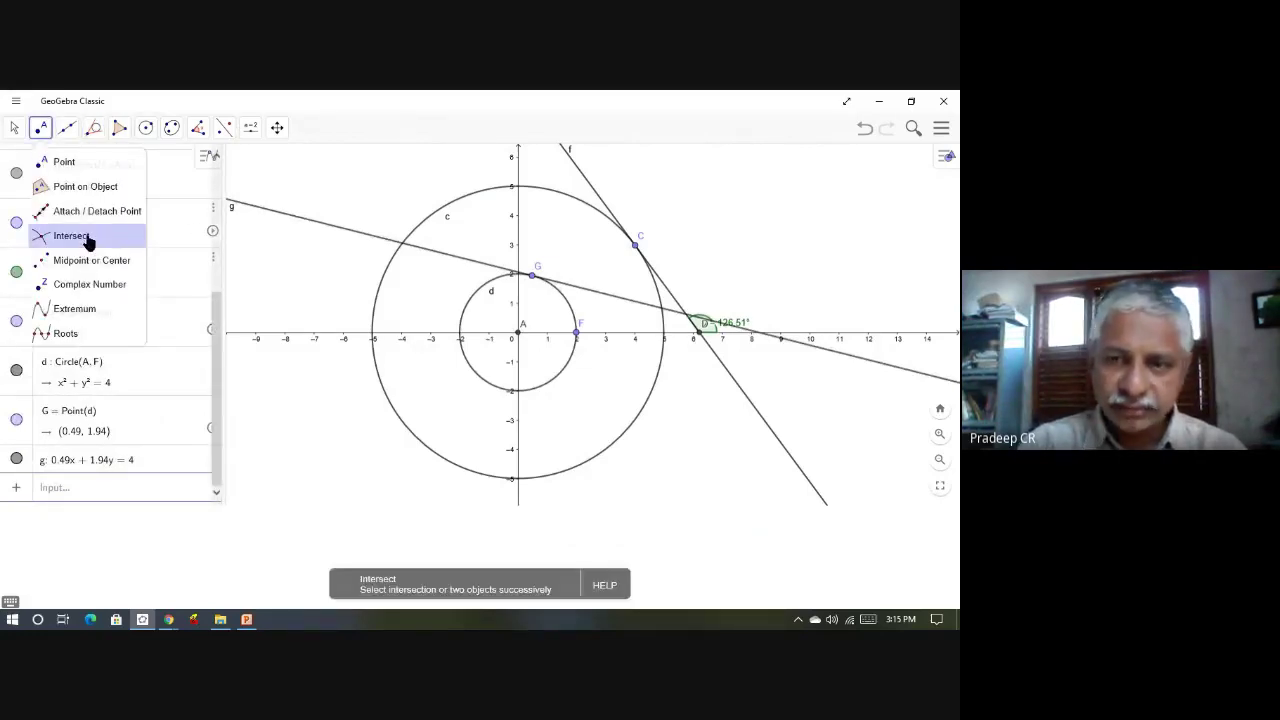
click(263, 213)
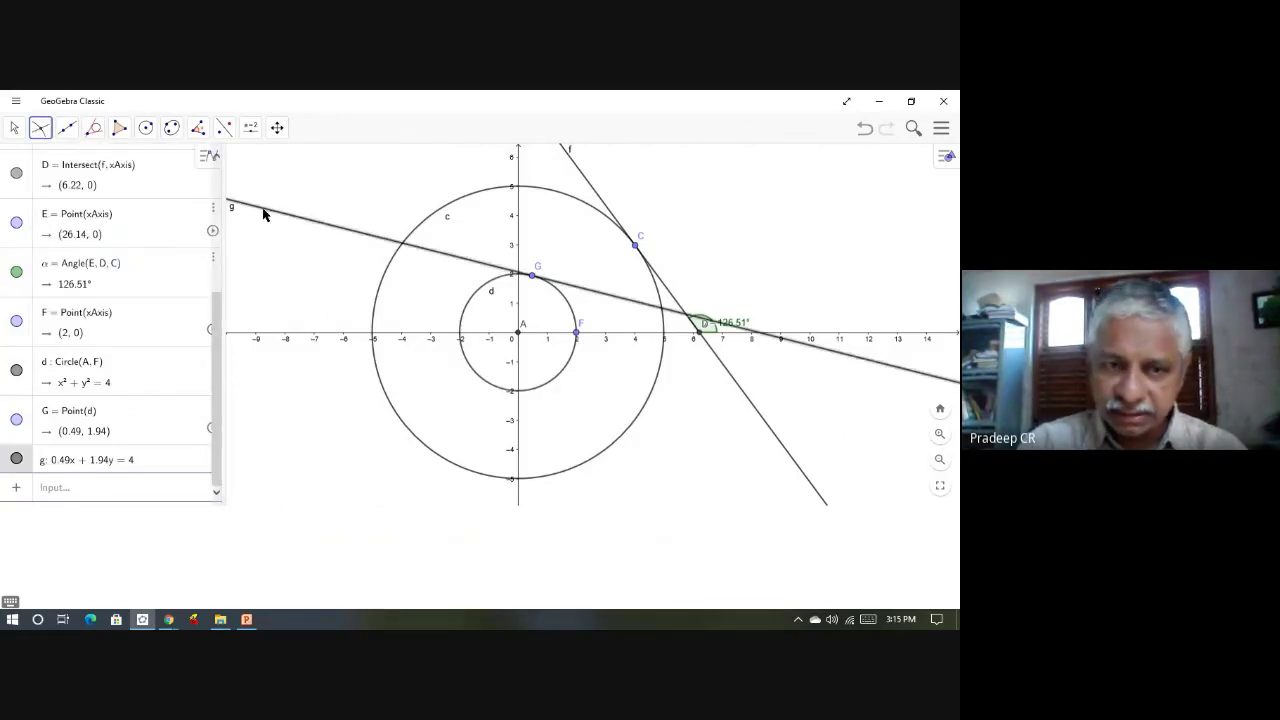
click(272, 338)
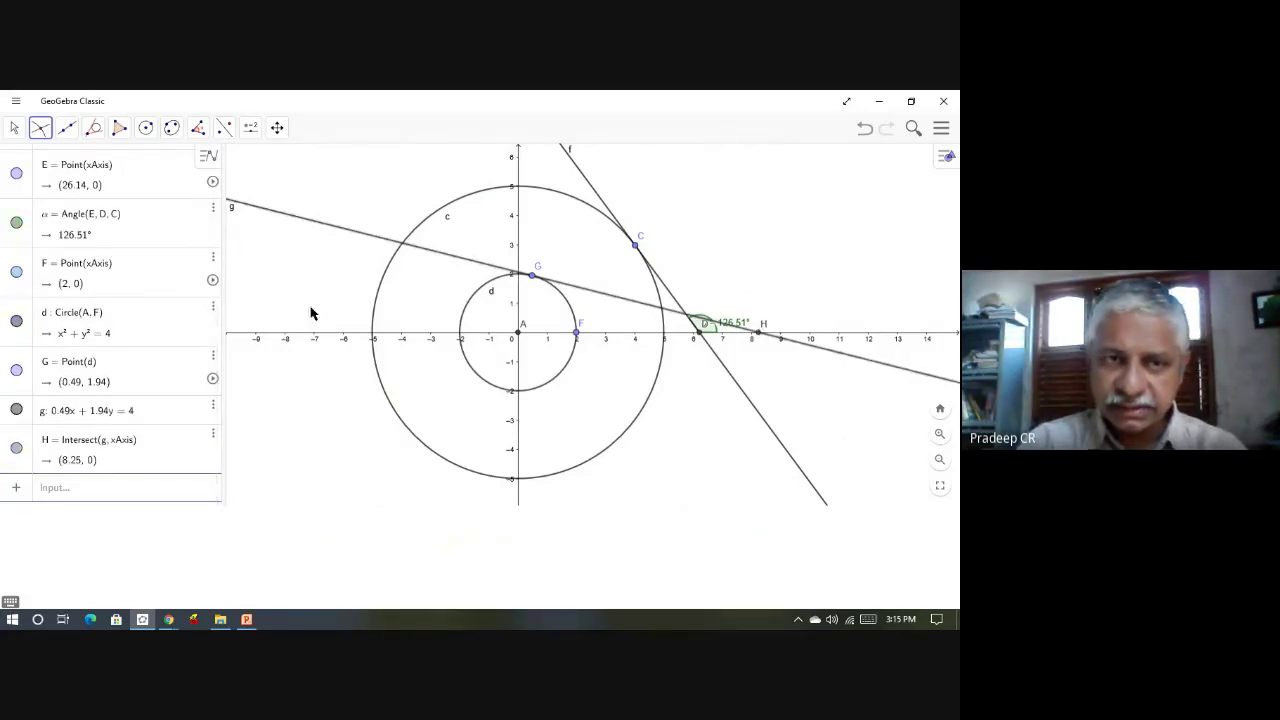
Step: Move point E back along the x-axis to about (15.32, 0), keeping both circles and the point in view
click(277, 128)
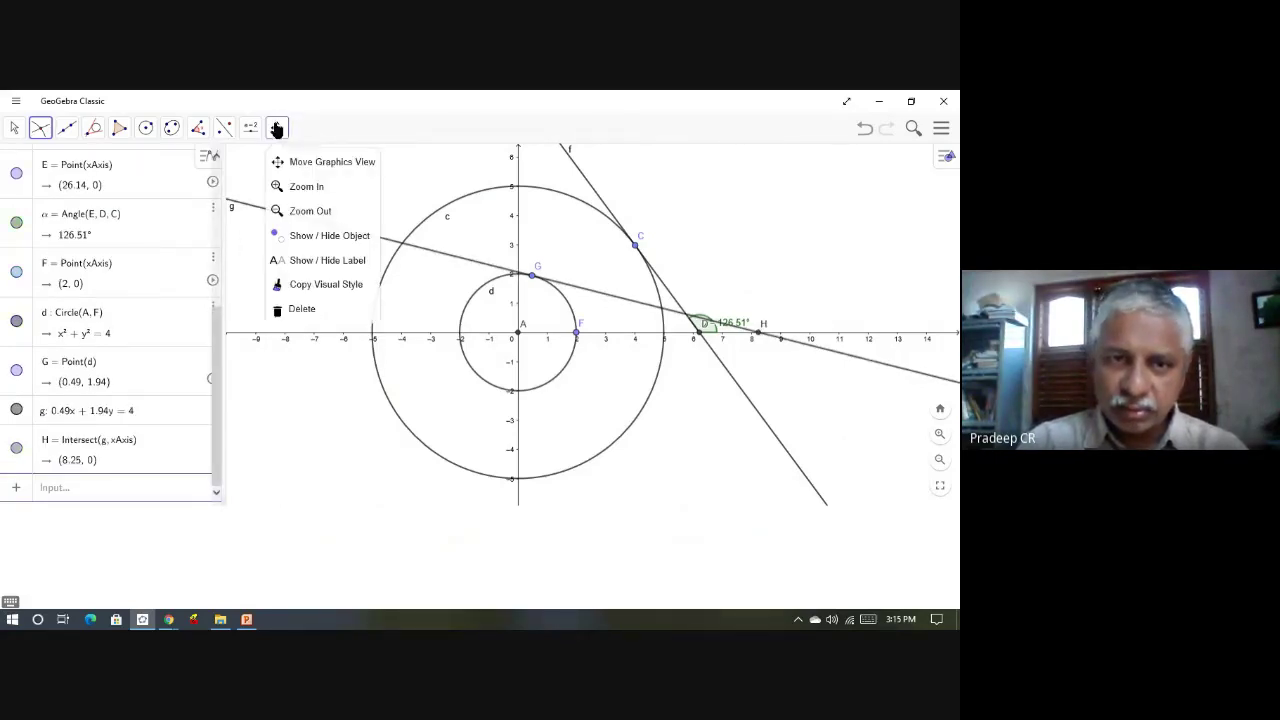
click(296, 161)
drag(797, 254, 452, 279)
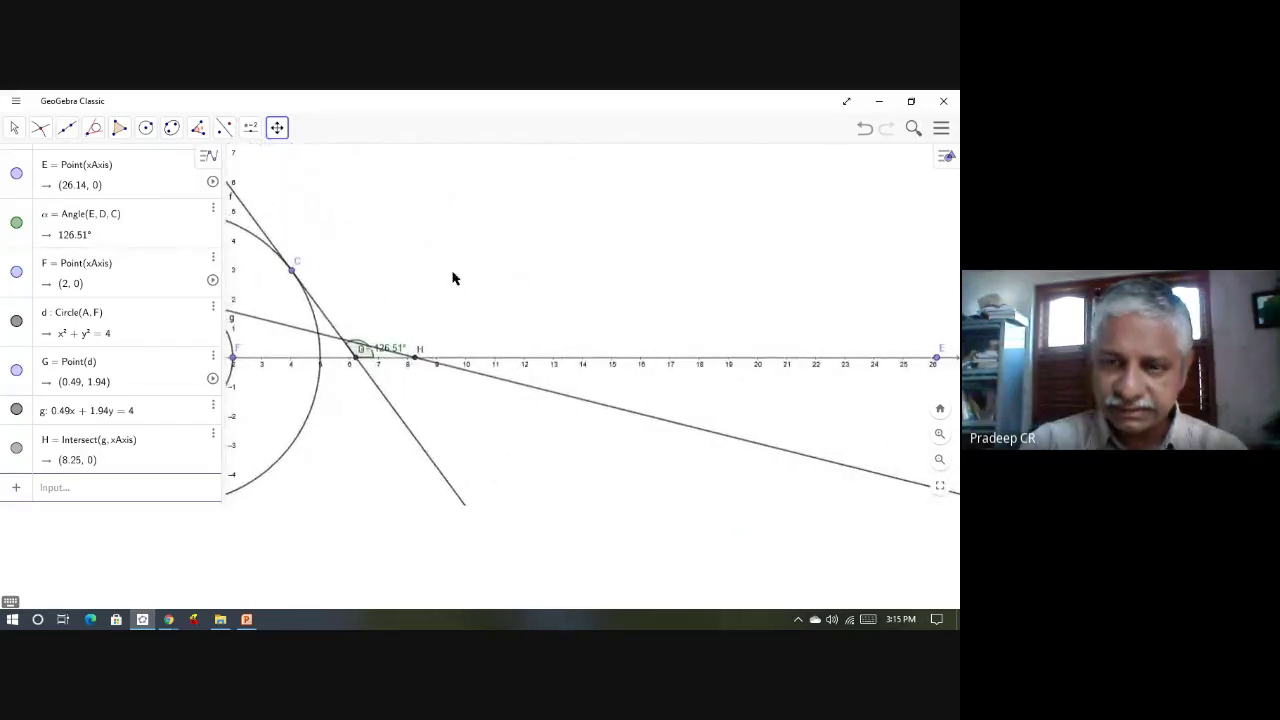
click(14, 128)
click(22, 163)
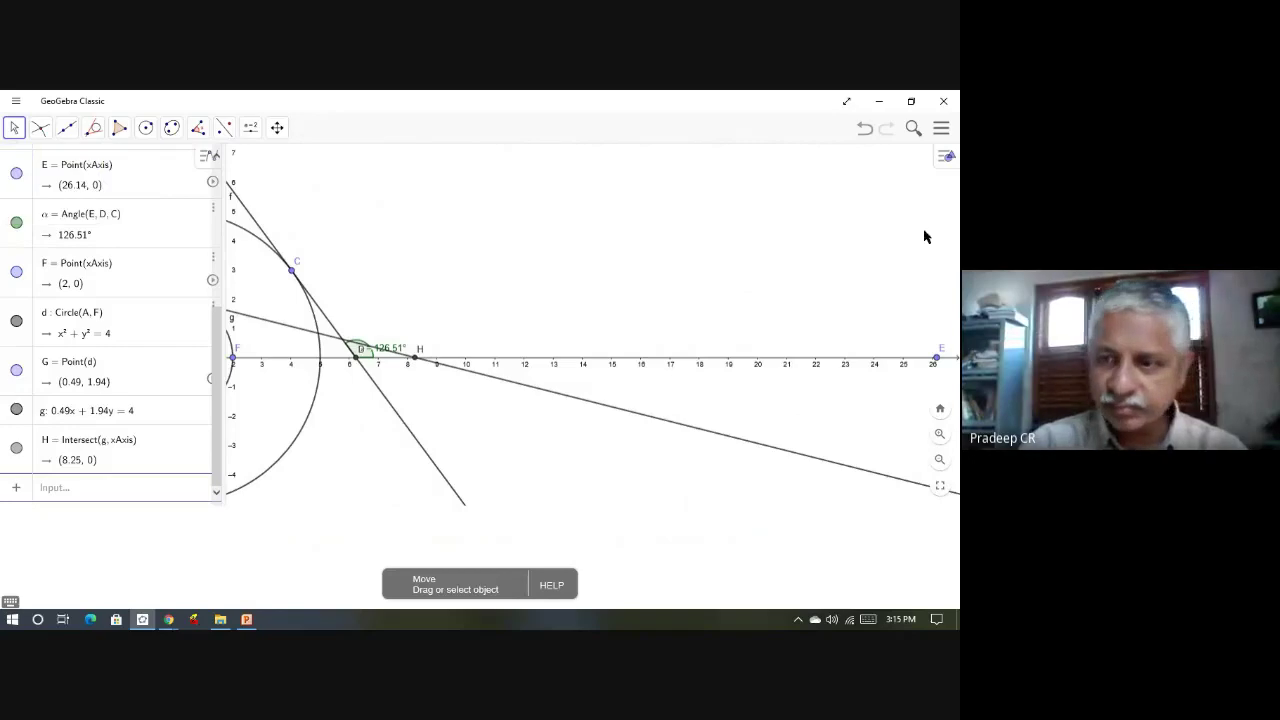
drag(938, 363, 621, 380)
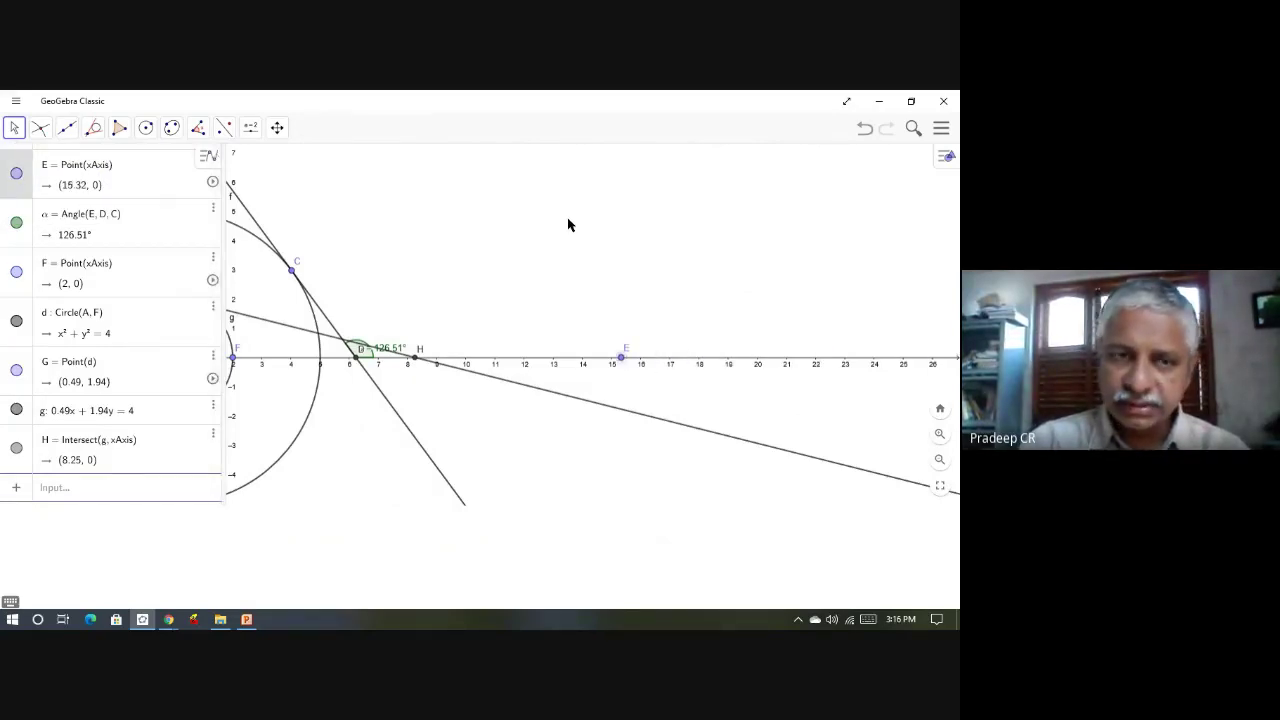
drag(570, 228, 588, 227)
drag(768, 181, 846, 294)
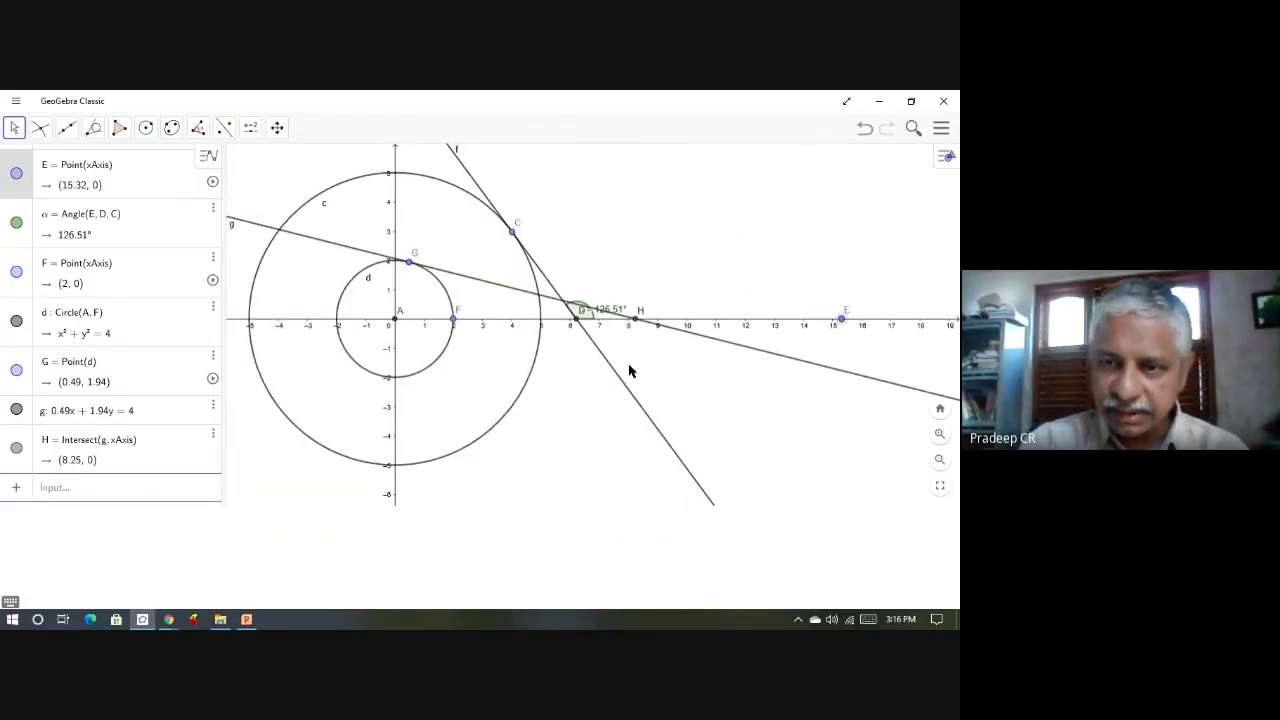
Step: Measure the angle at H between point E on the x-axis and point G on the inner circle's tangent
click(635, 322)
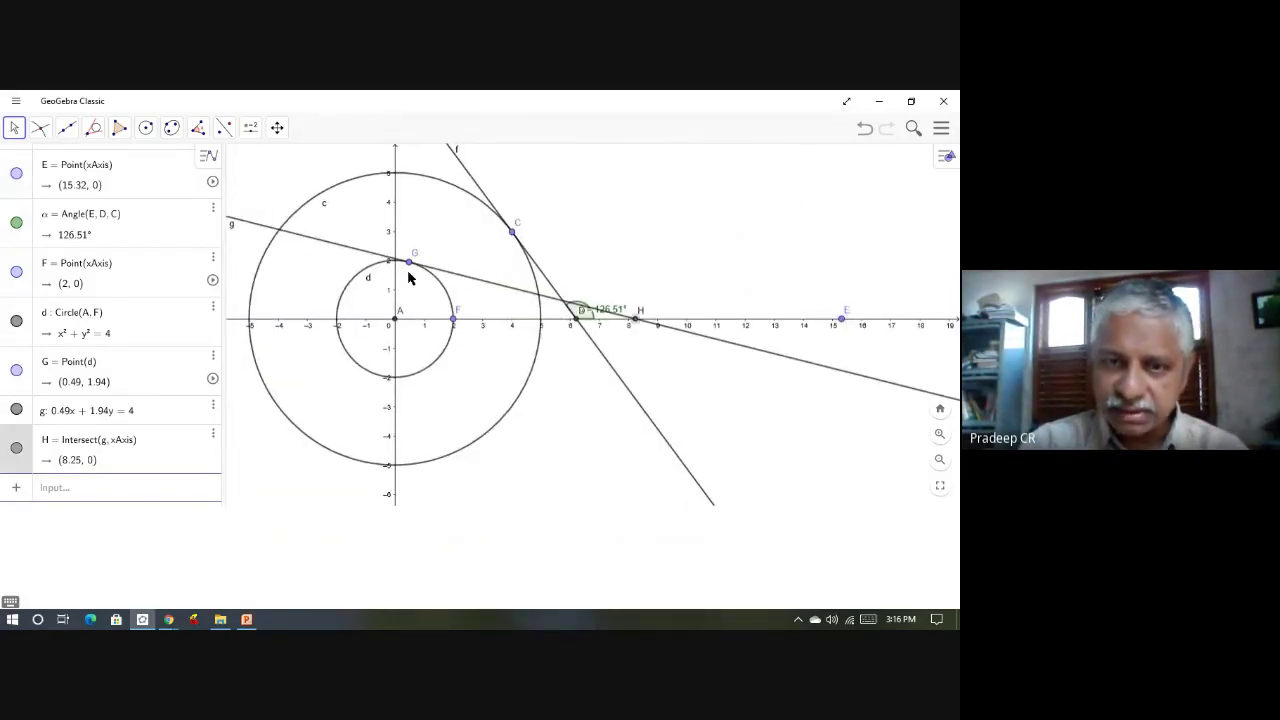
click(411, 265)
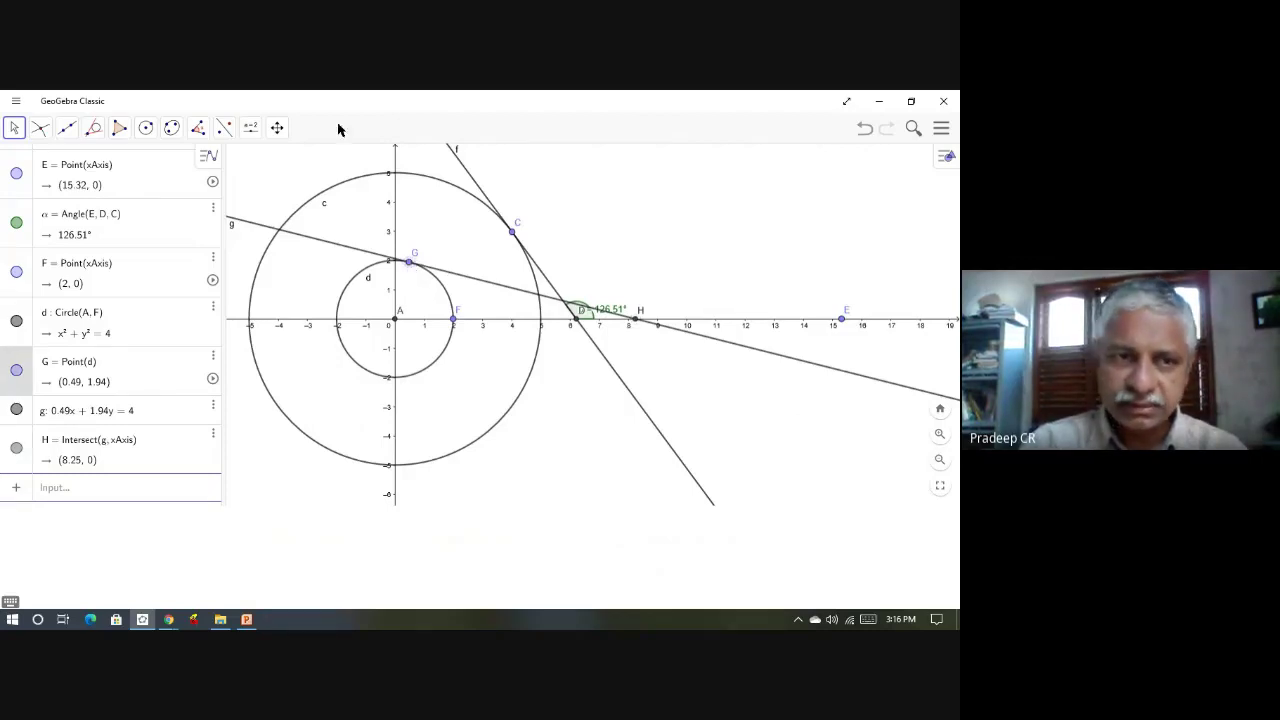
click(200, 128)
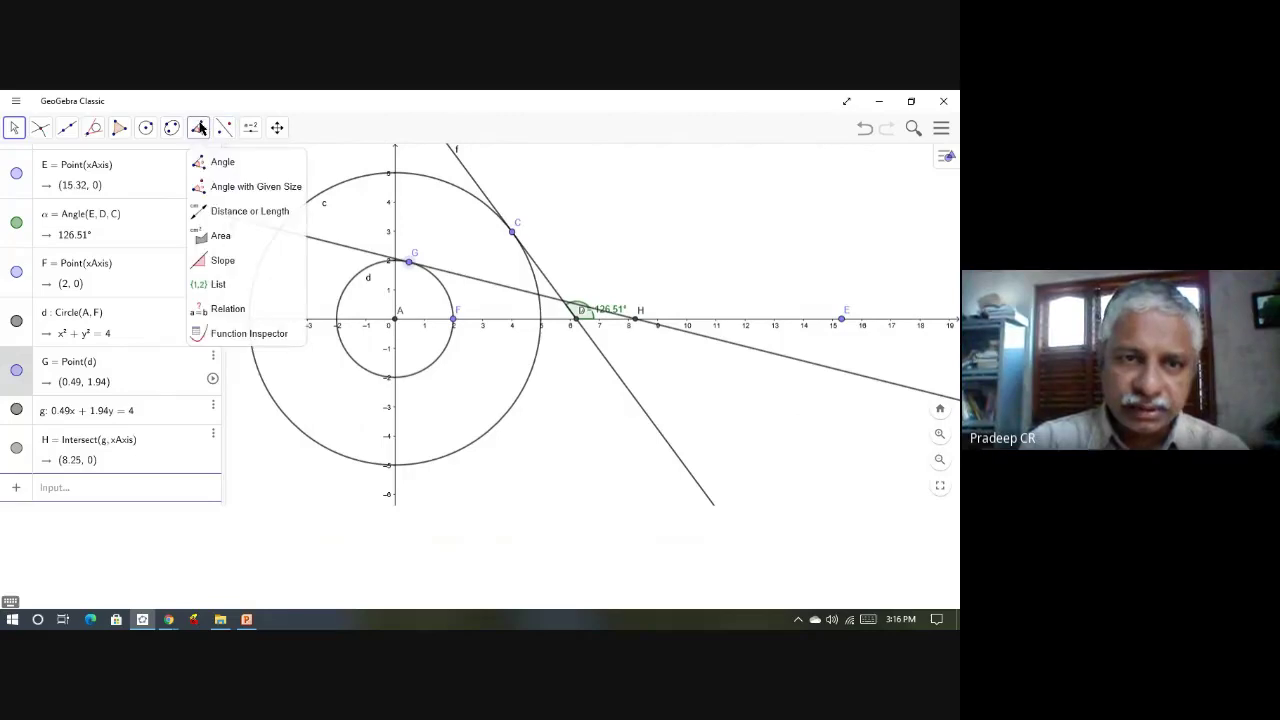
click(210, 168)
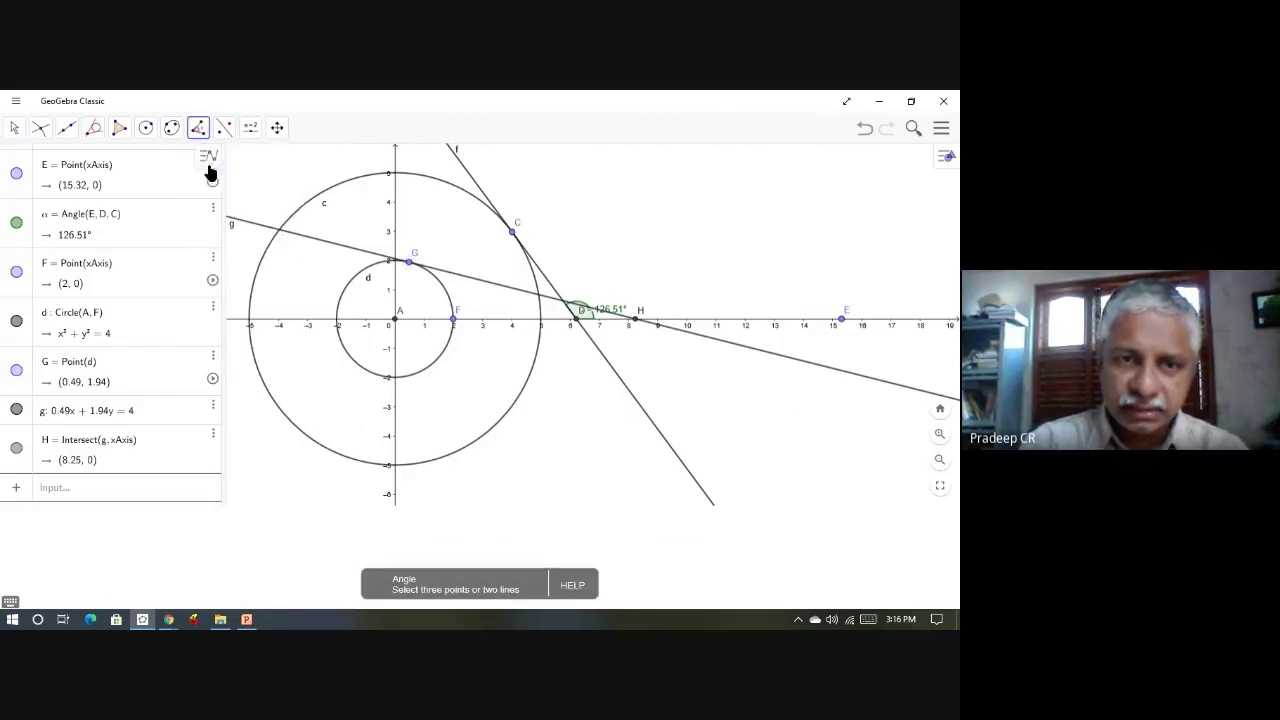
click(841, 321)
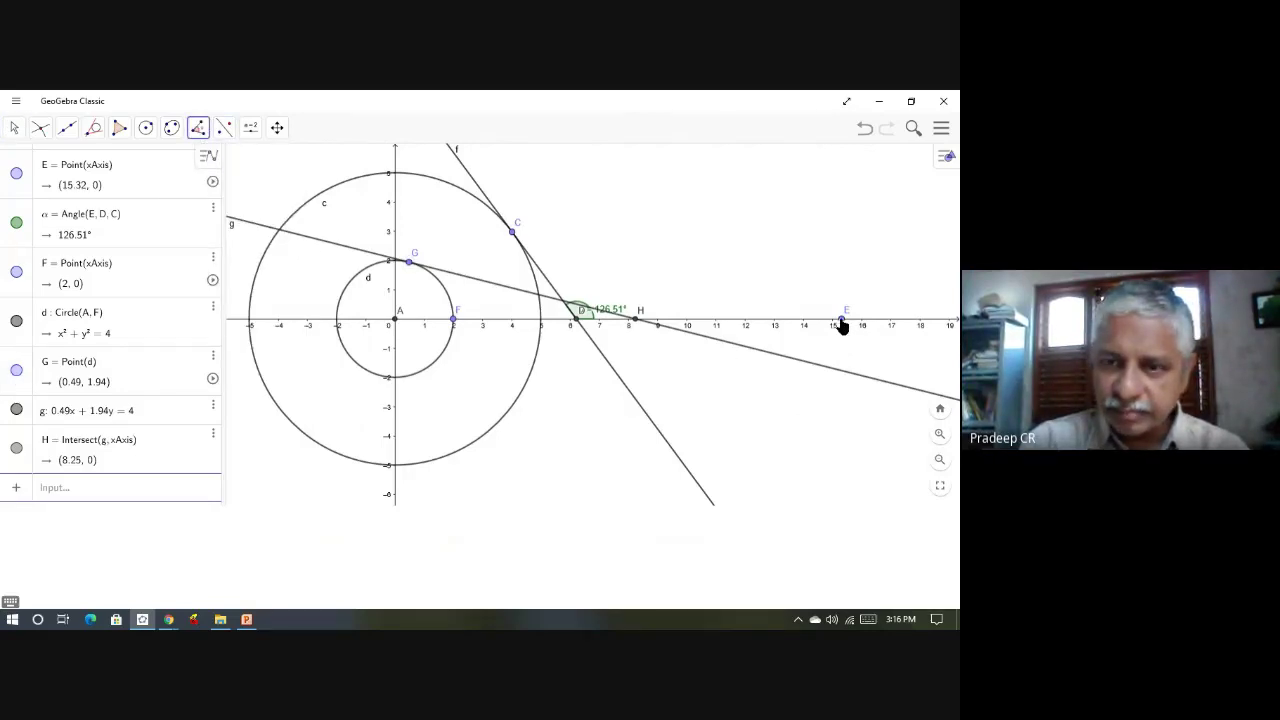
click(636, 322)
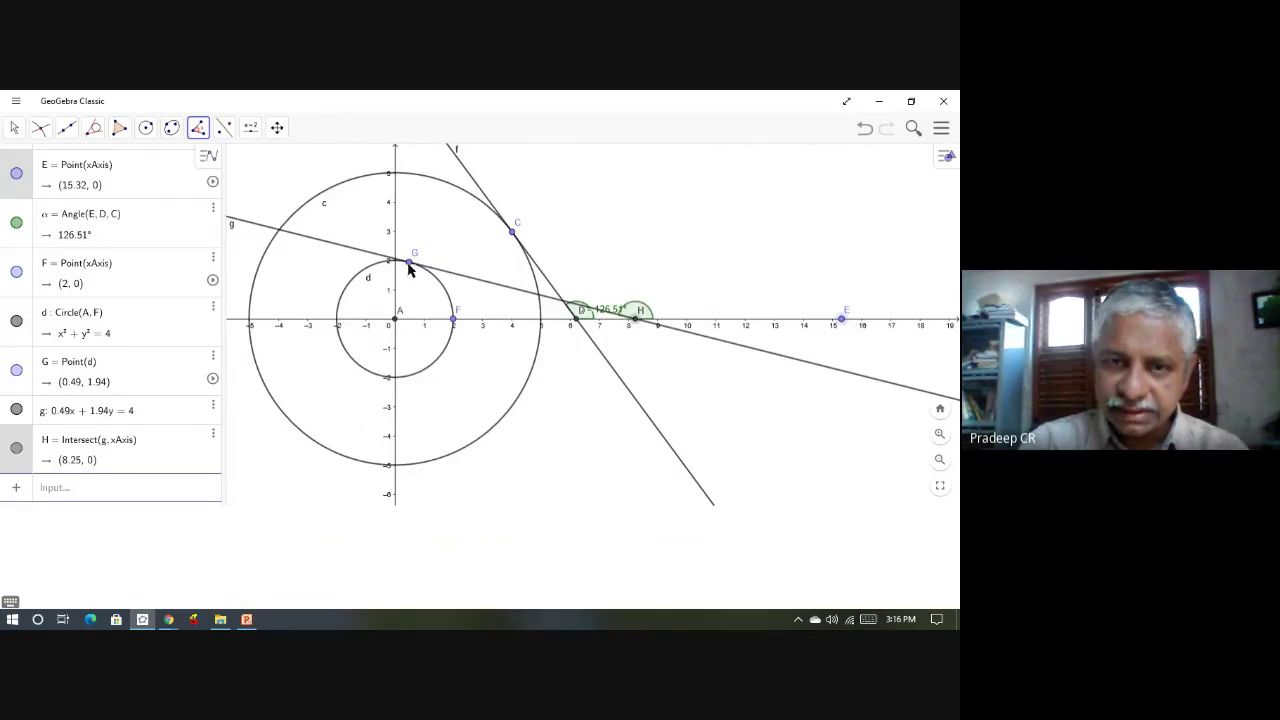
click(409, 264)
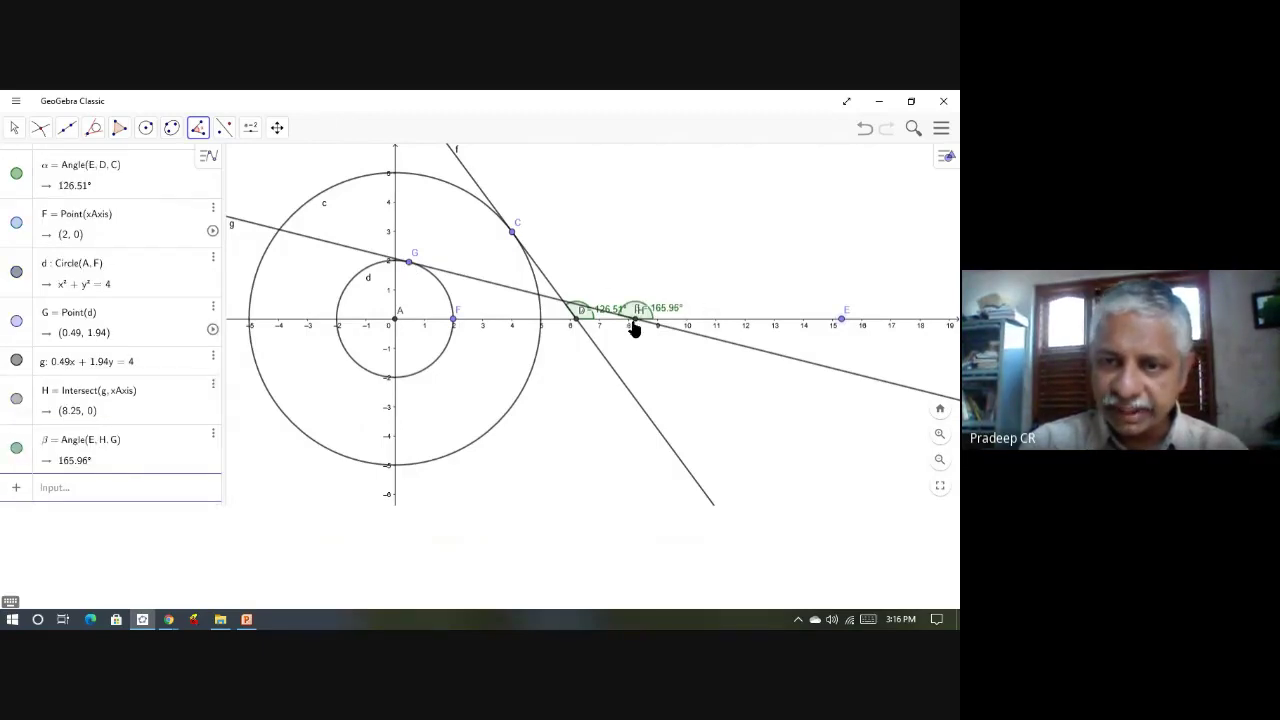
Step: Move point E outward along the x-axis to slightly beyond x = 19, clear of the two marked angles
click(14, 130)
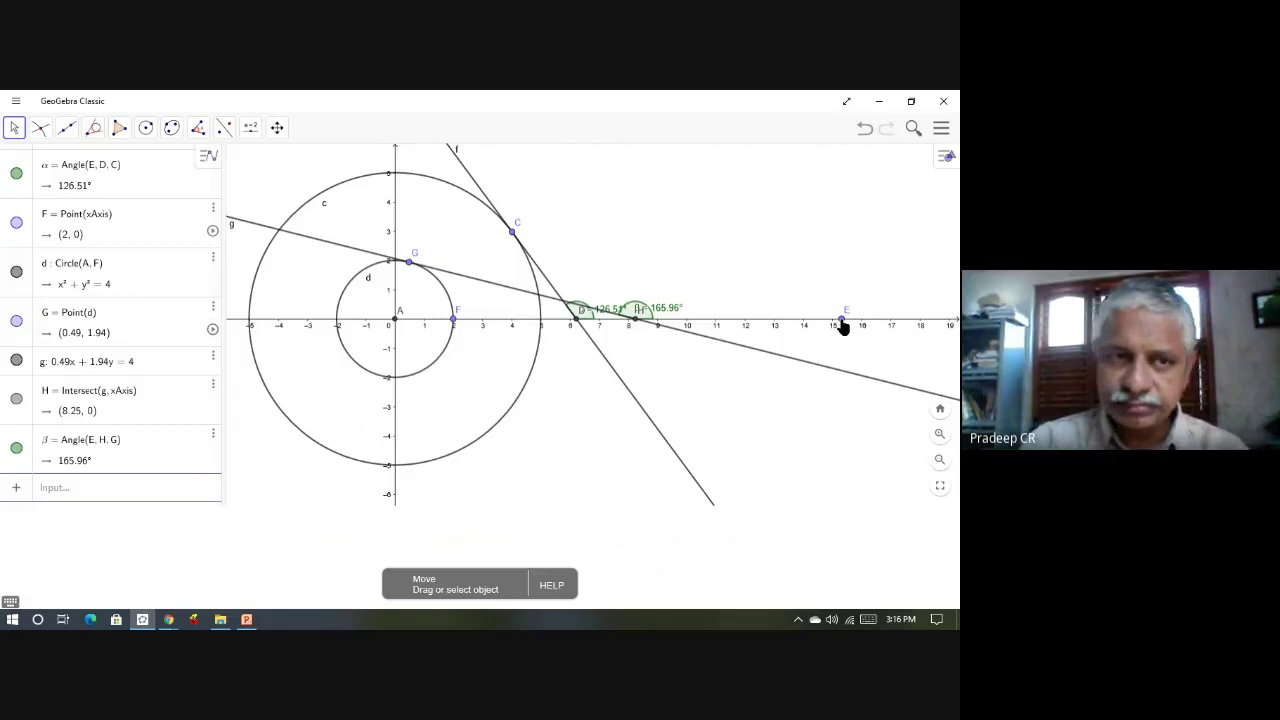
drag(841, 320, 954, 310)
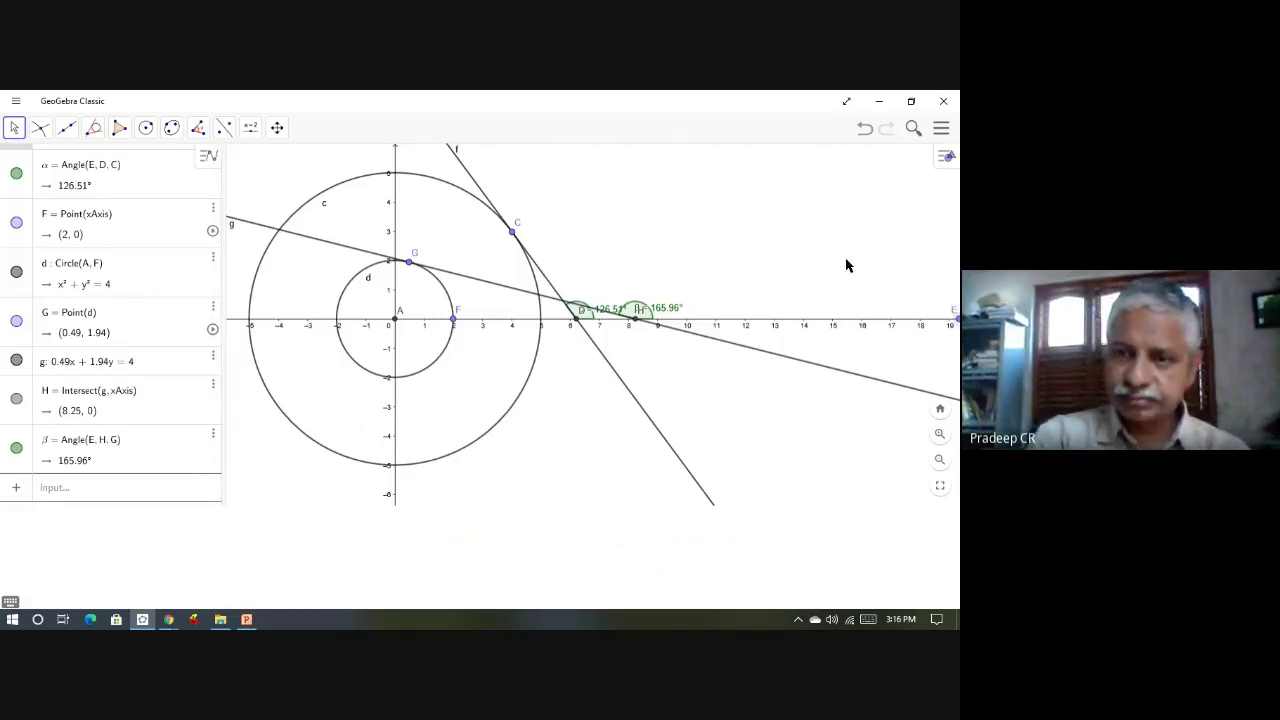
drag(710, 226, 840, 268)
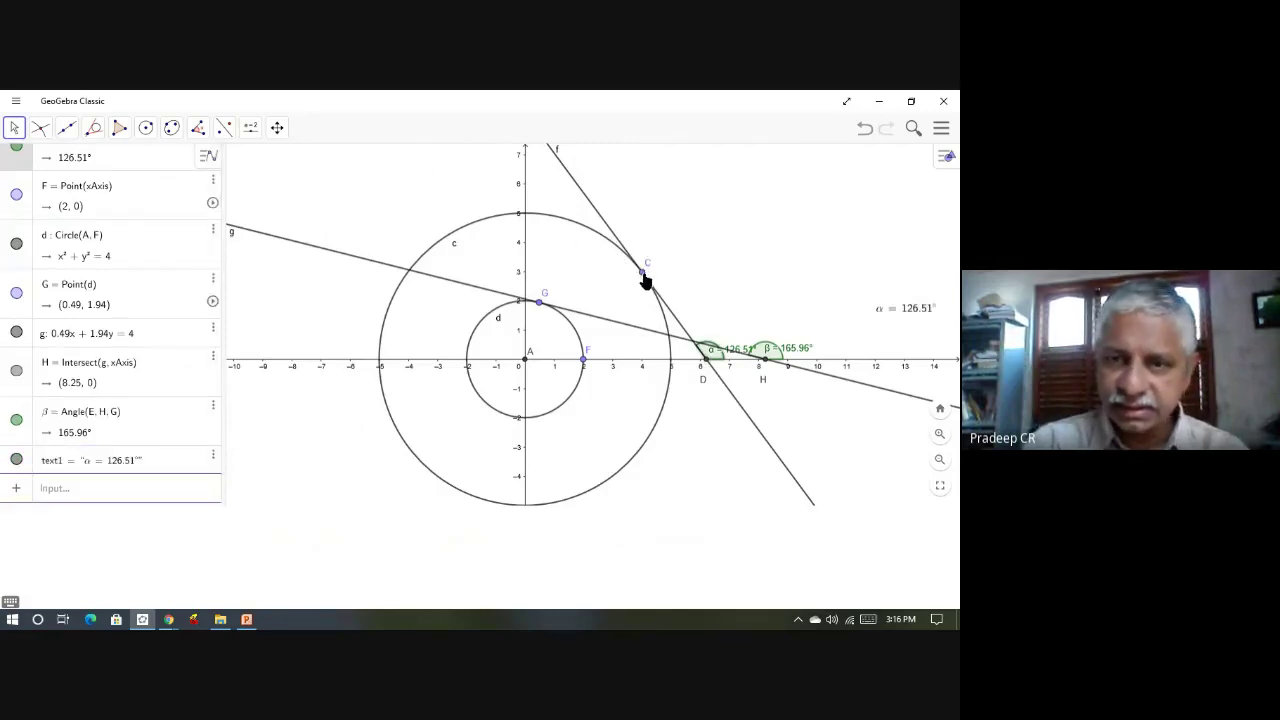
Step: Move G along the inner circle to about (1.21, 1.59) and C along the outer circle to about (3.2, 3.9)
mouse_move(645, 281)
mouse_down()
mouse_move(663, 309)
mouse_move(649, 284)
mouse_move(578, 254)
mouse_move(623, 270)
mouse_up()
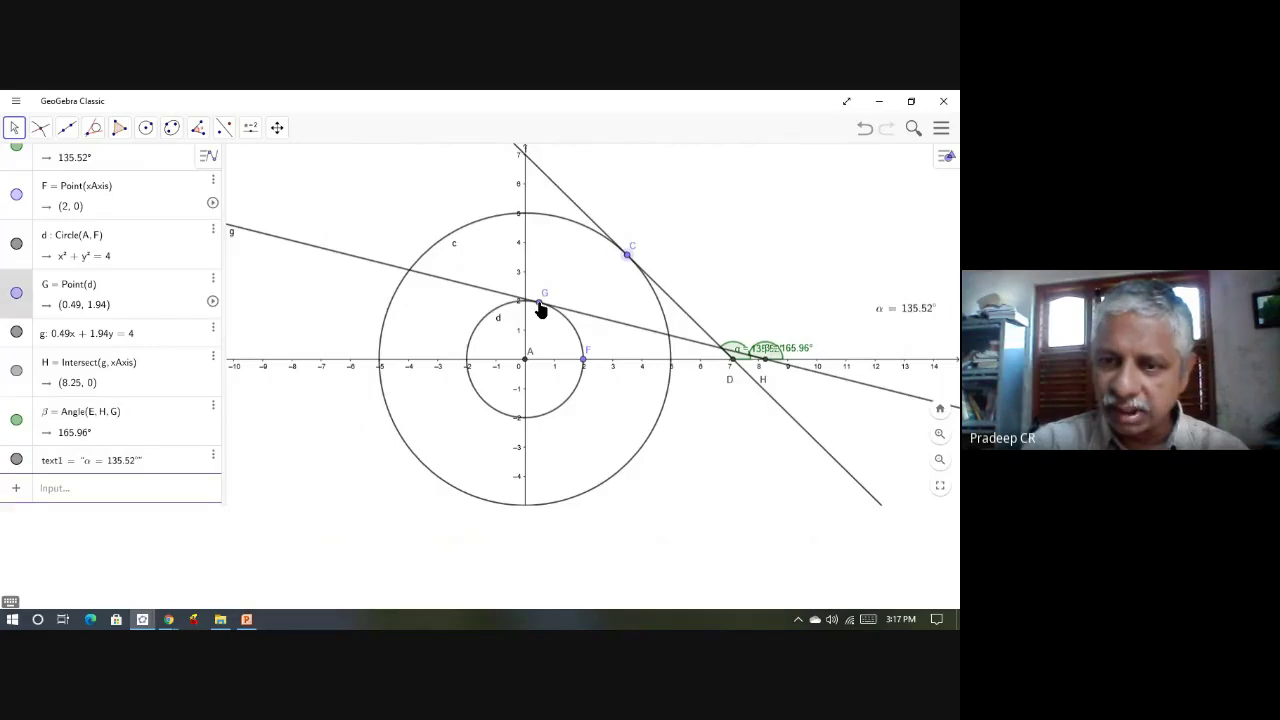
drag(538, 304, 566, 316)
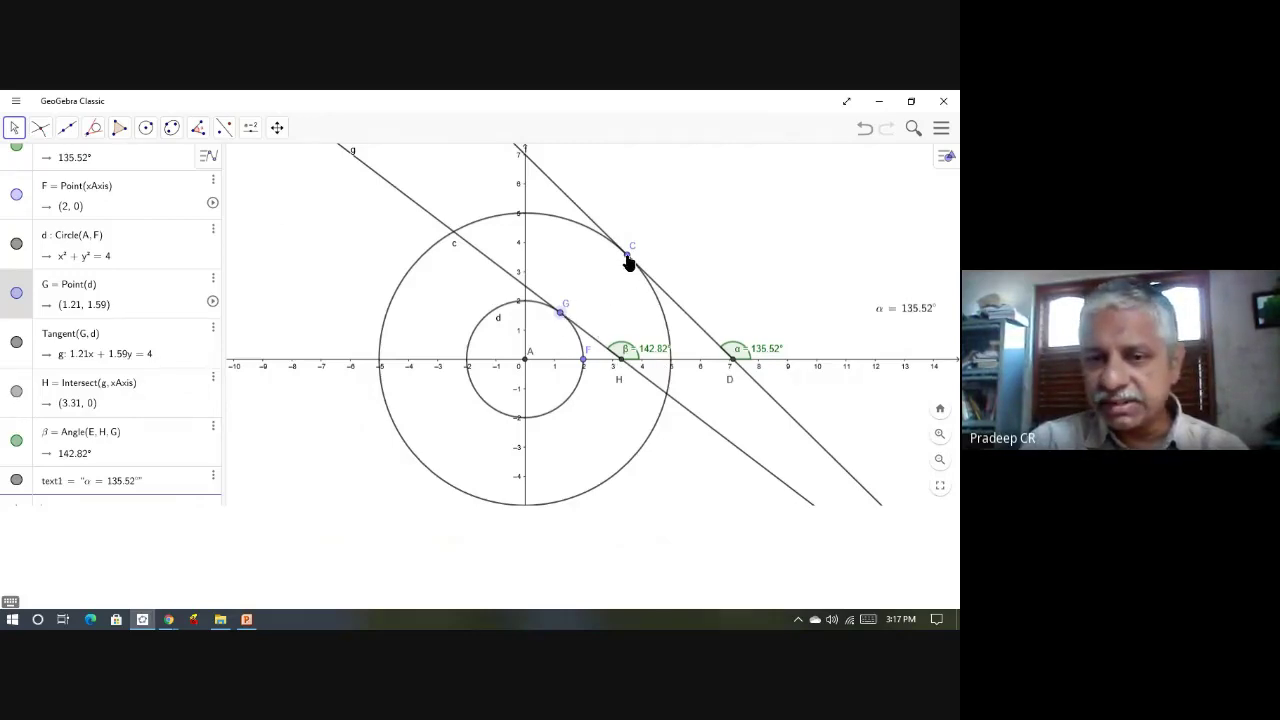
drag(628, 260, 617, 247)
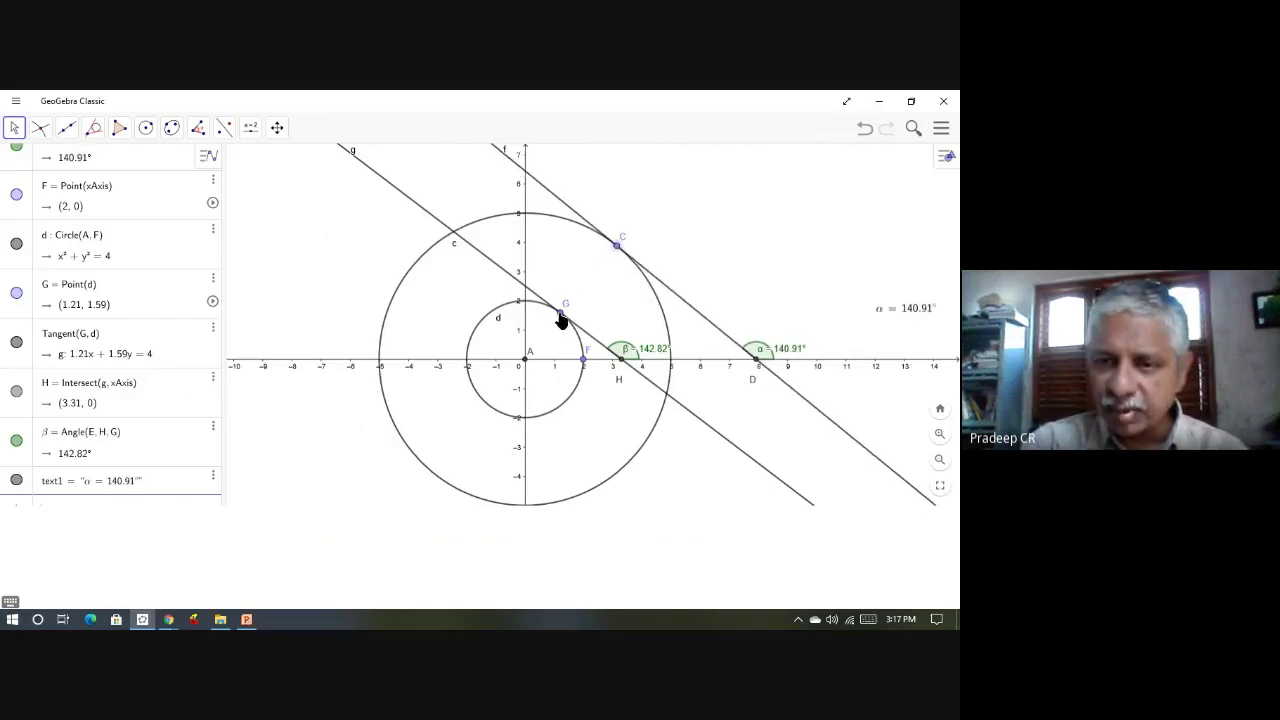
Step: Move G and C onto the x-axis at (2, 0) and (5, 0), and back up their circles, G to about (1.4, 1.42)
drag(562, 318, 584, 364)
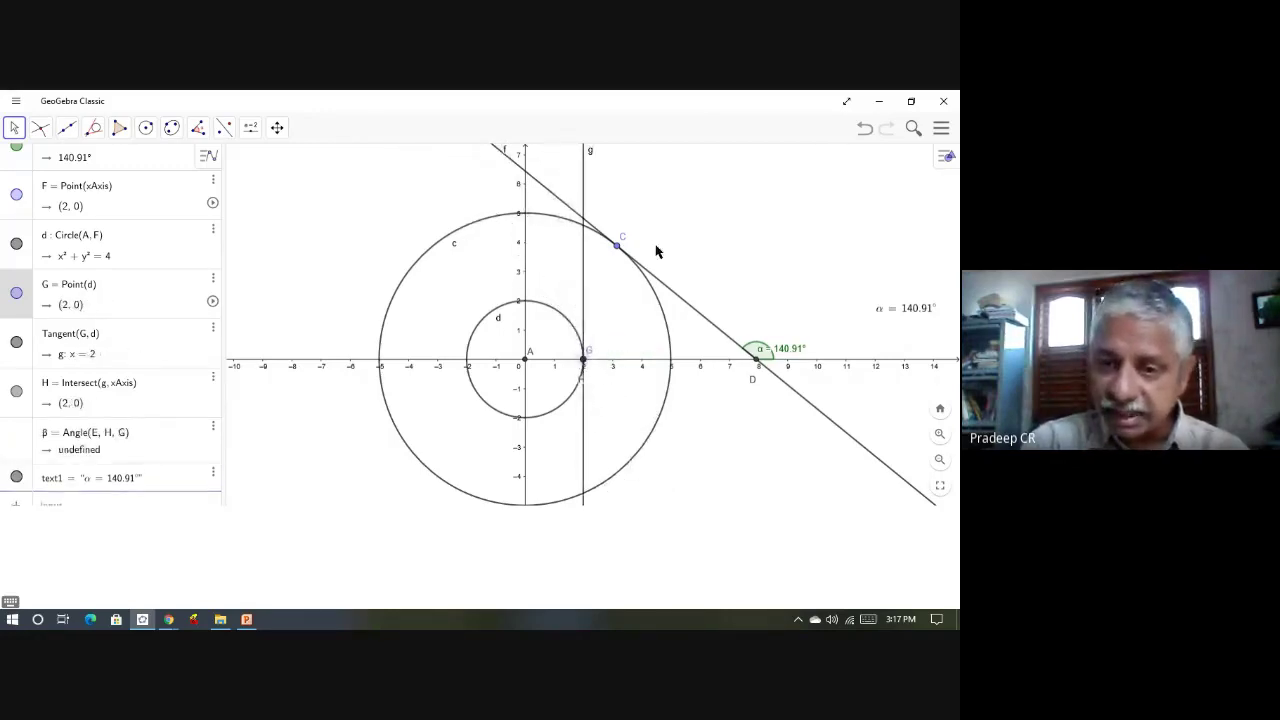
drag(620, 255, 670, 358)
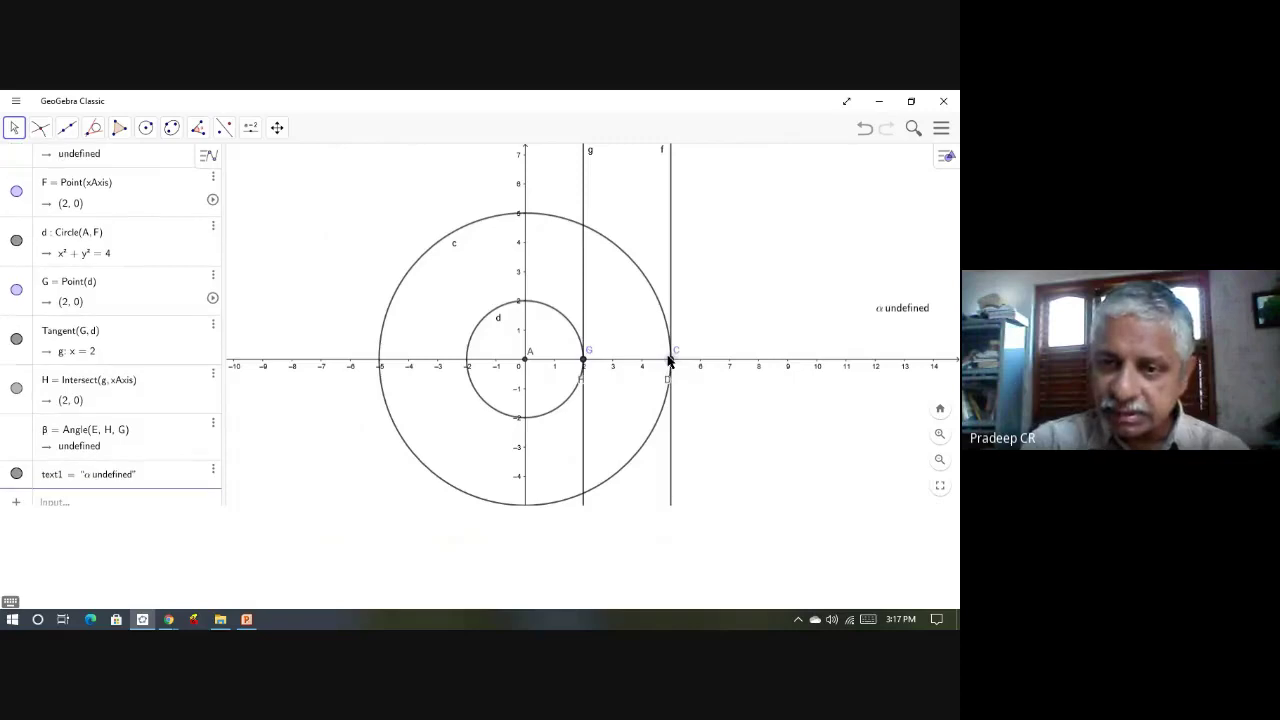
drag(585, 363, 569, 320)
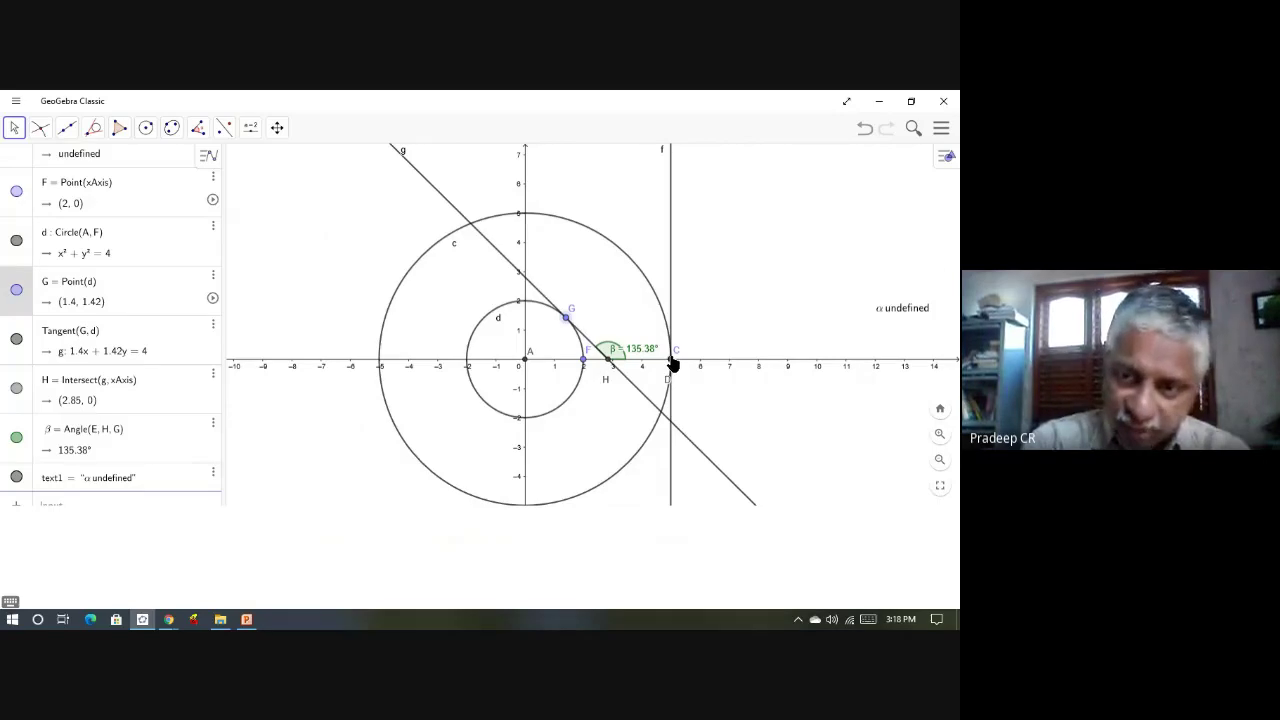
drag(668, 364, 662, 318)
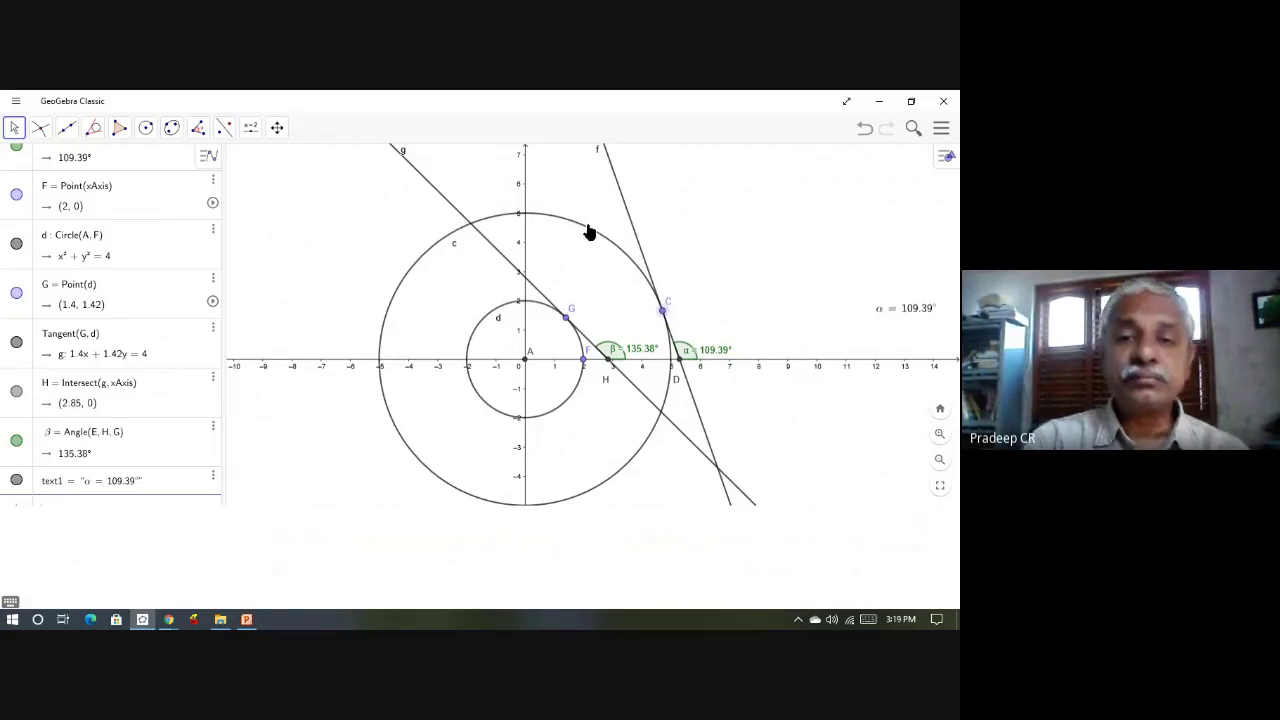
Step: Slide point G back and forth along the inner circle, ending at about (1.71, 1.03)
click(566, 322)
mouse_move(557, 316)
mouse_down()
mouse_move(580, 337)
mouse_move(551, 306)
mouse_move(574, 334)
mouse_move(559, 316)
mouse_move(566, 324)
mouse_up()
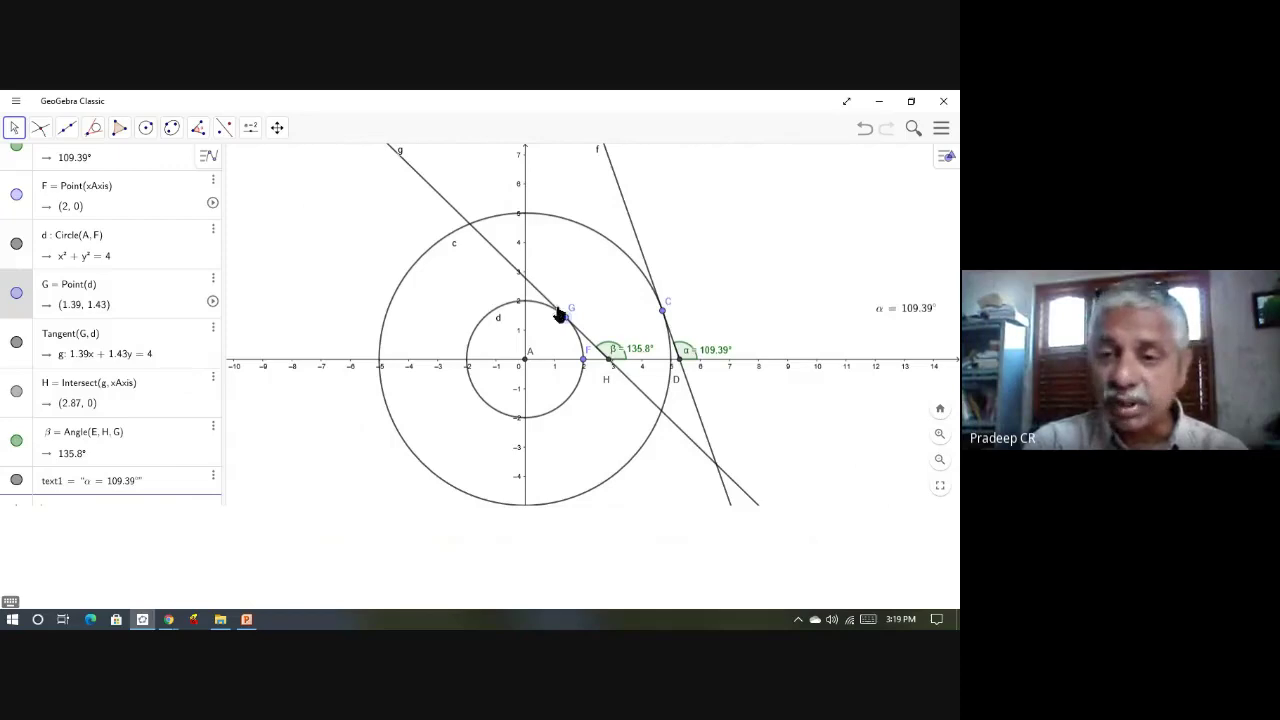
drag(567, 322, 579, 366)
drag(579, 365, 550, 318)
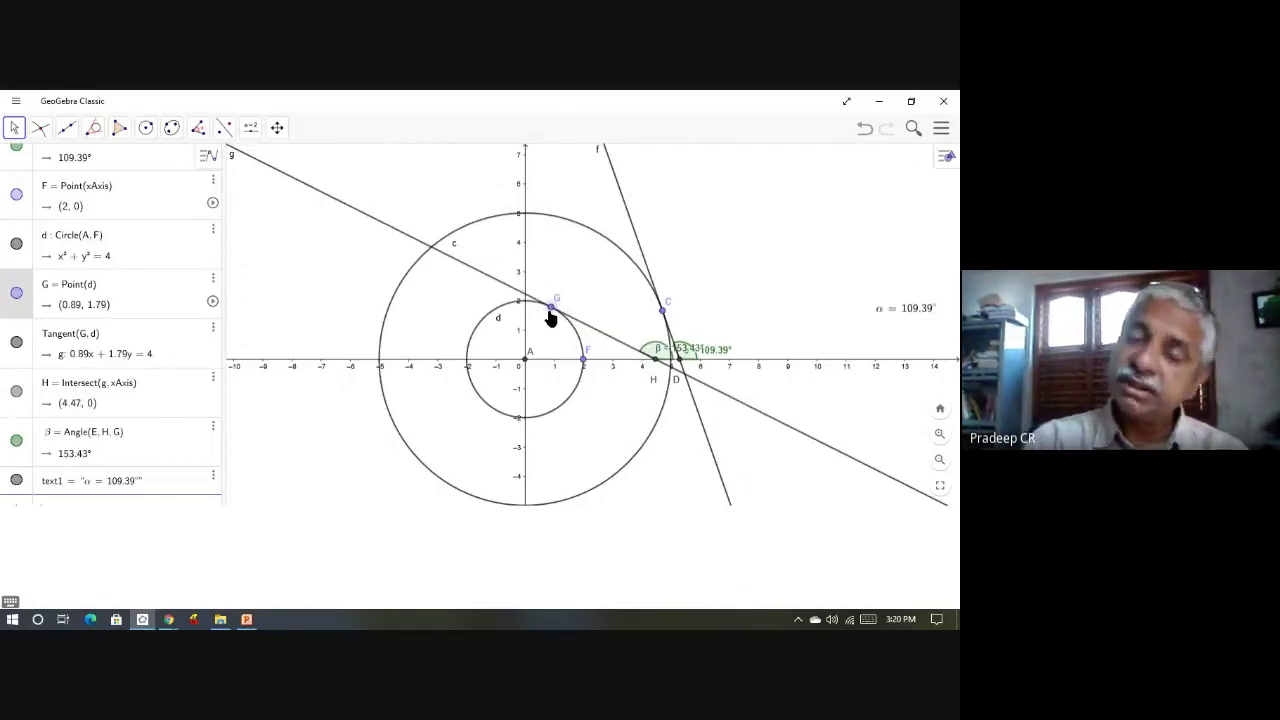
drag(550, 318, 568, 342)
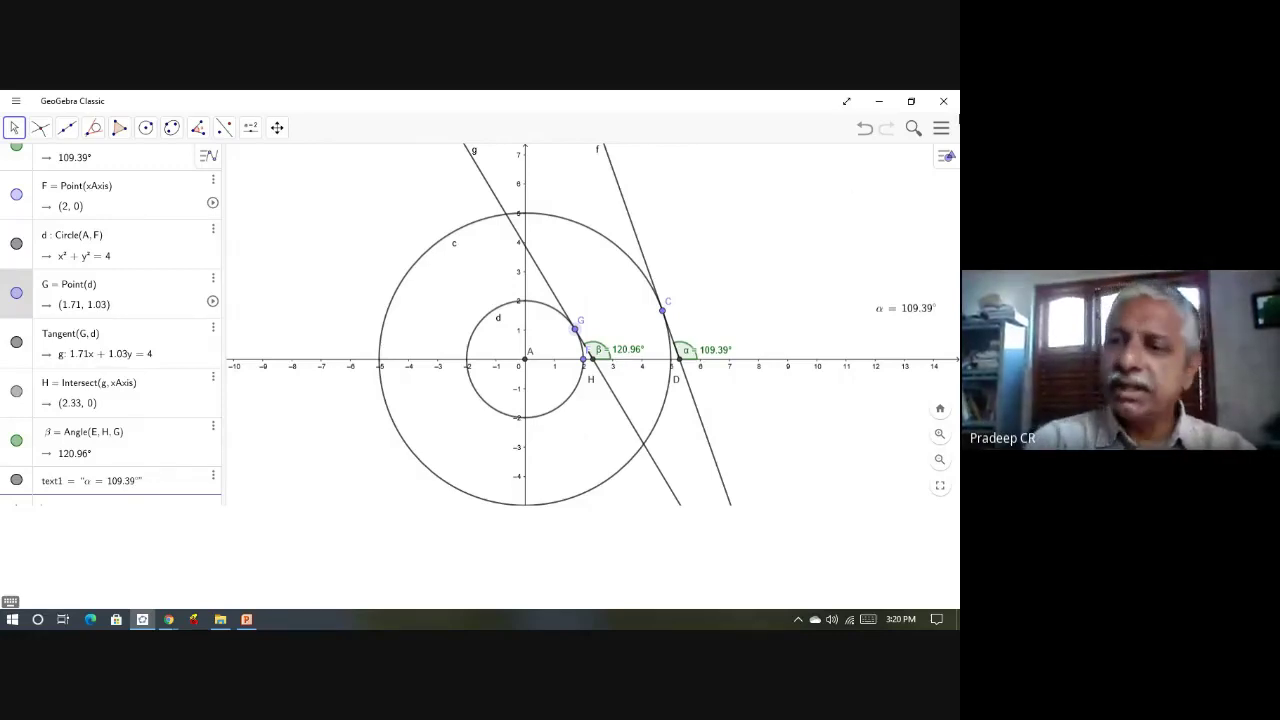
Step: Start a new construction without saving the current one, and hide the grid while keeping the axes
click(941, 128)
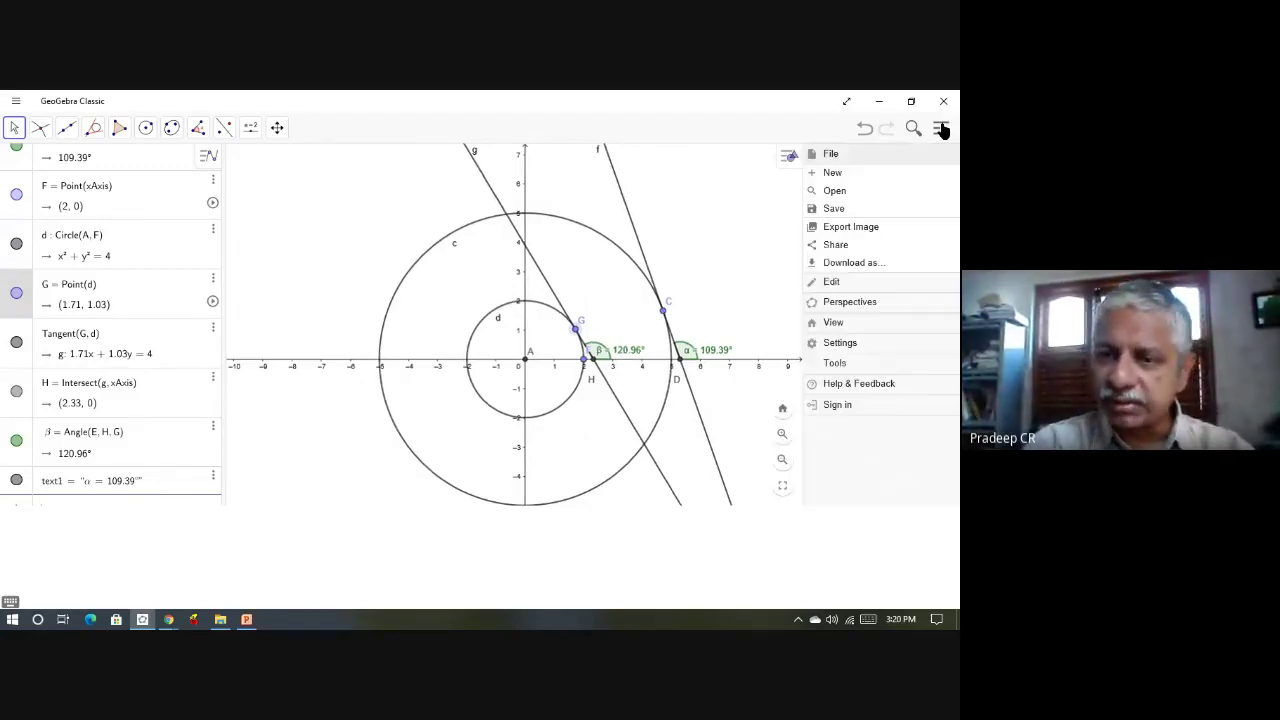
click(914, 176)
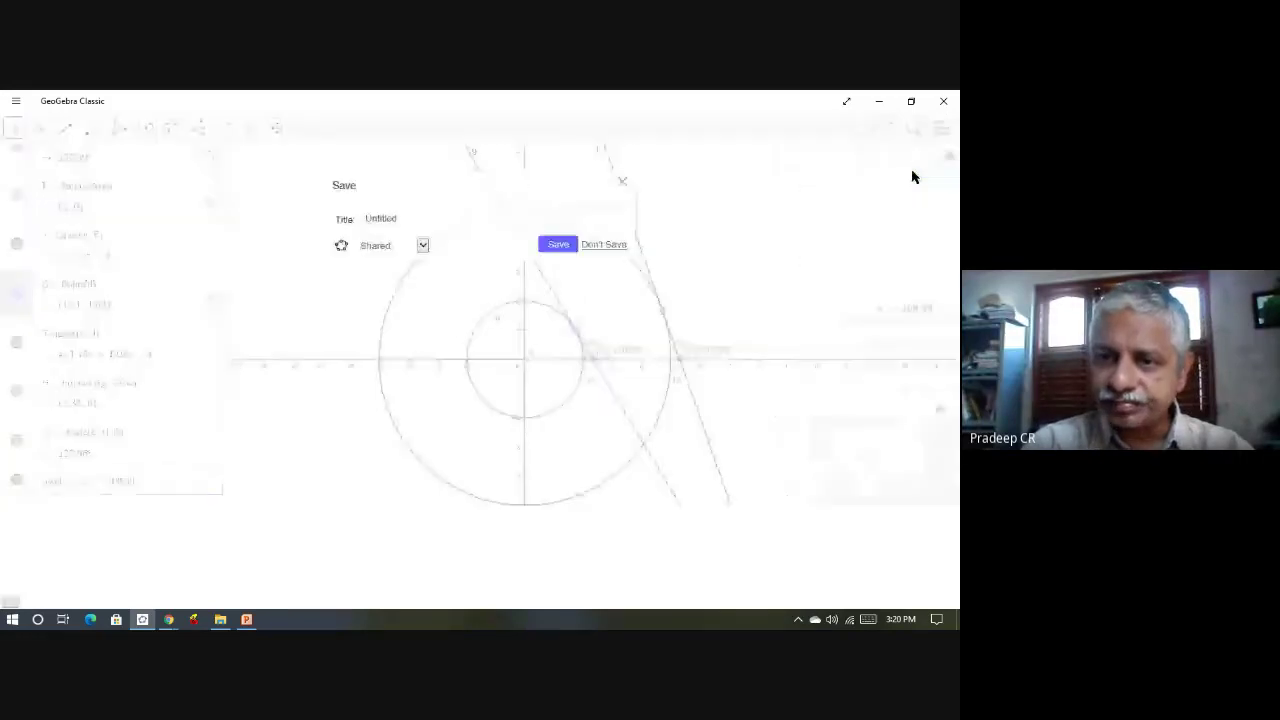
click(598, 249)
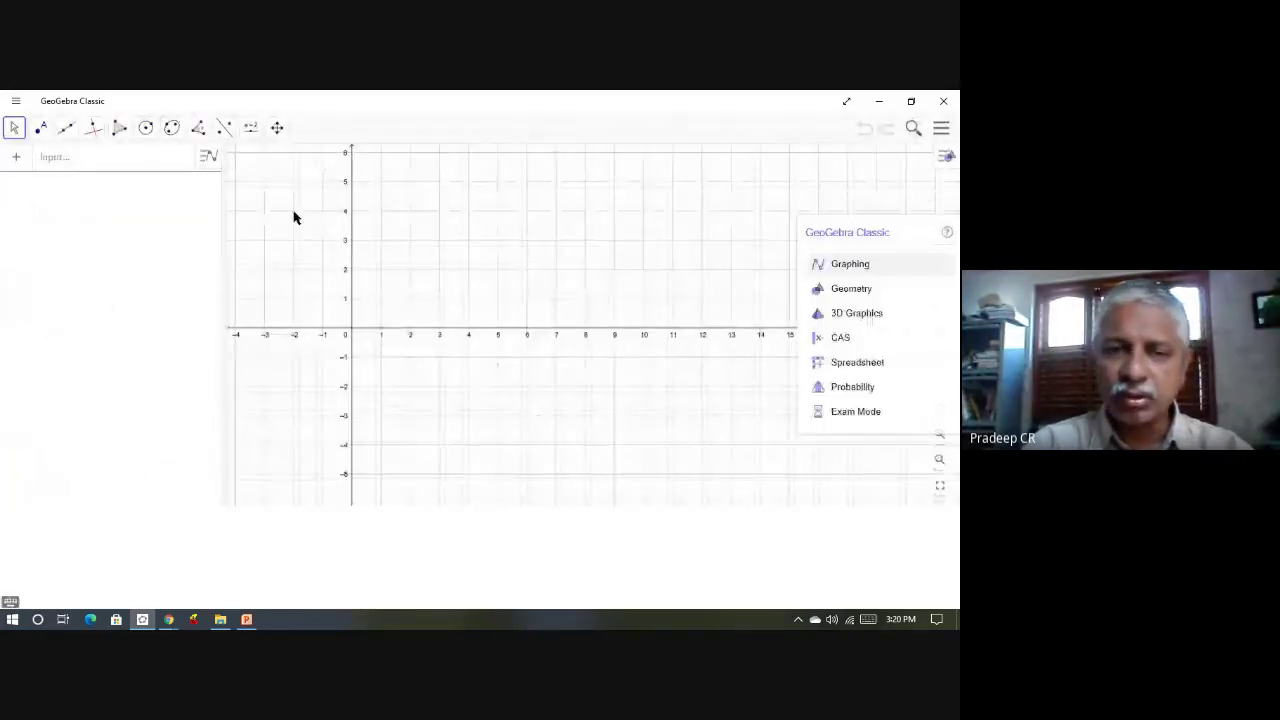
click(531, 260)
right_click(530, 258)
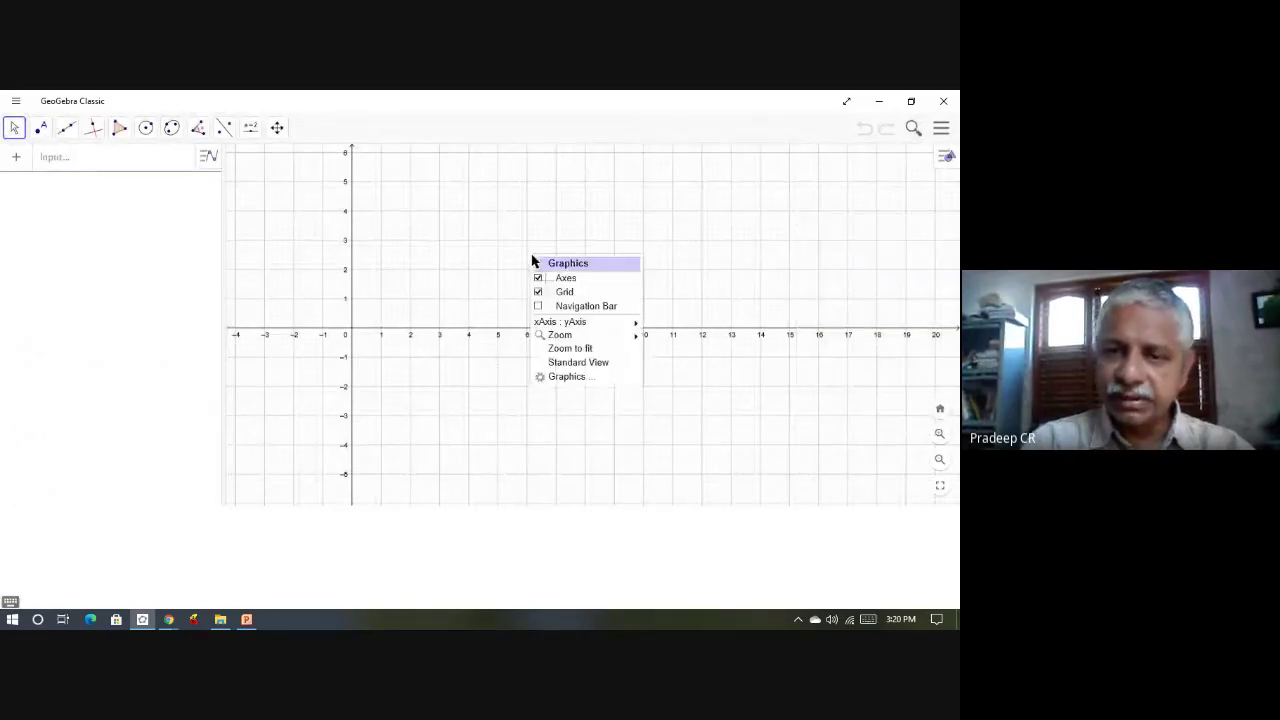
click(556, 292)
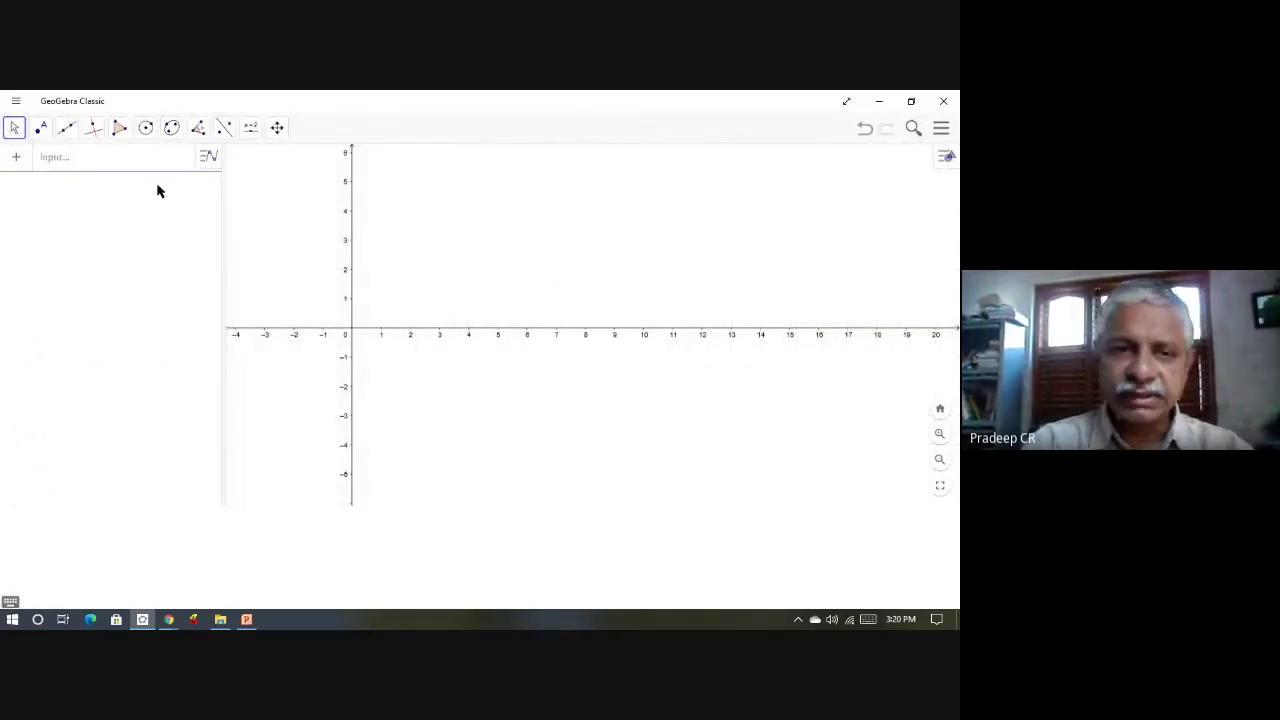
Step: Draw an ellipse with foci at about (2.62, 0.9) and (6.64, 4.56), passing through about (7.1, 3.28)
click(168, 130)
click(193, 166)
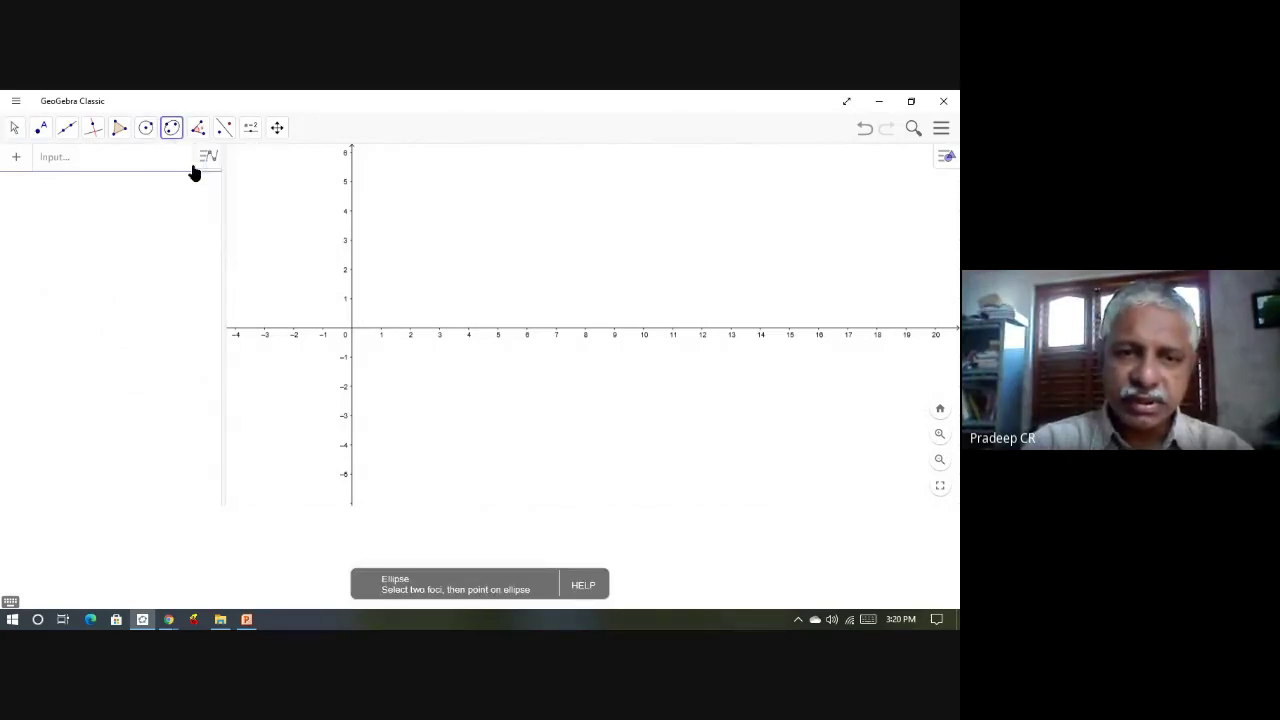
click(428, 301)
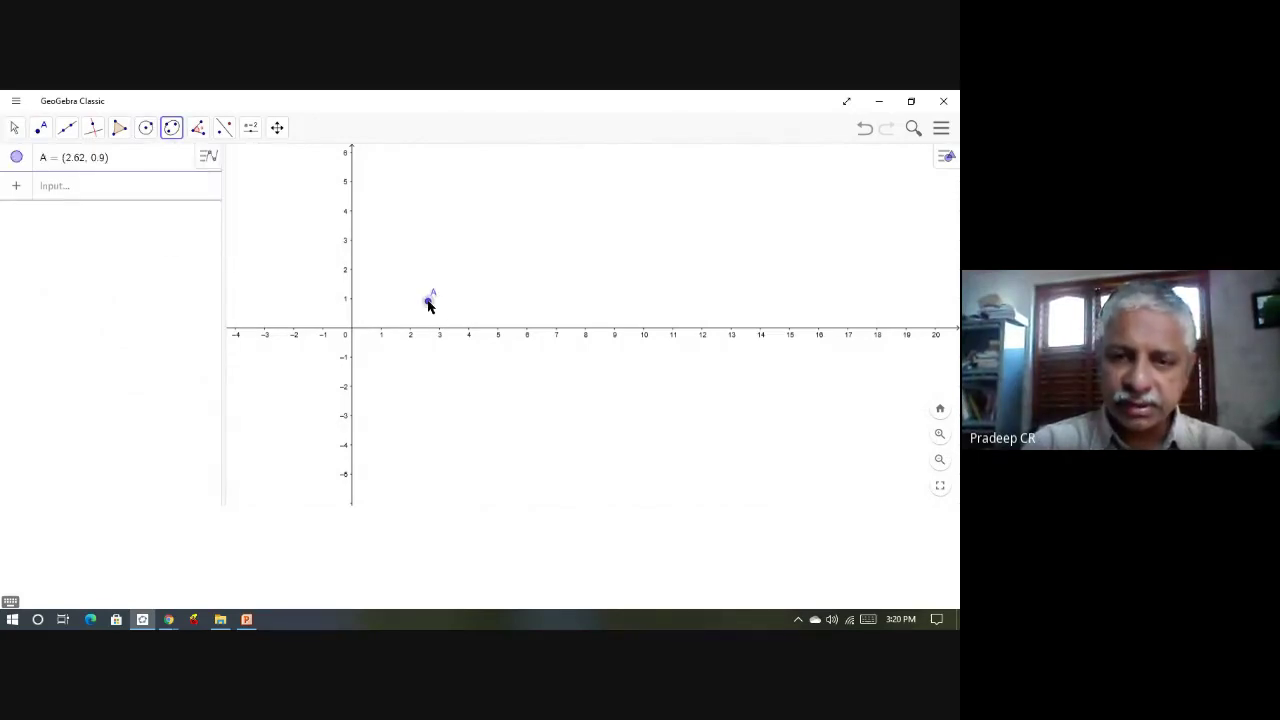
click(545, 194)
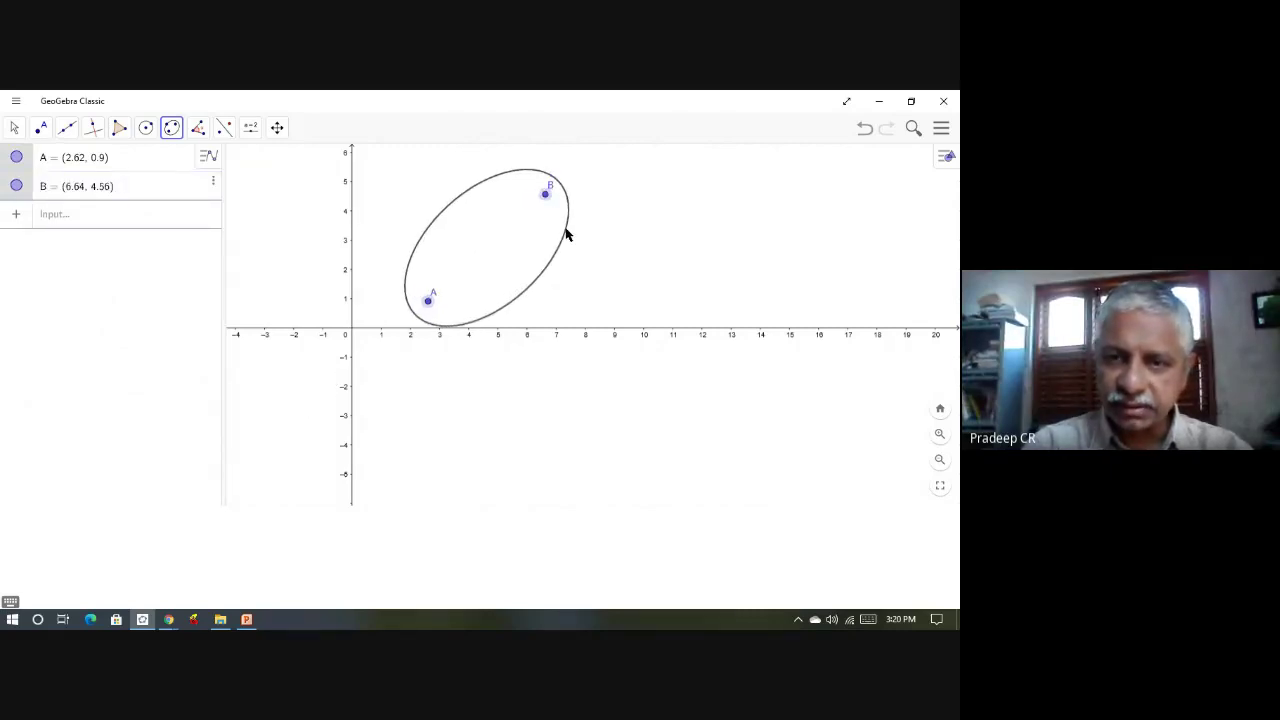
click(559, 233)
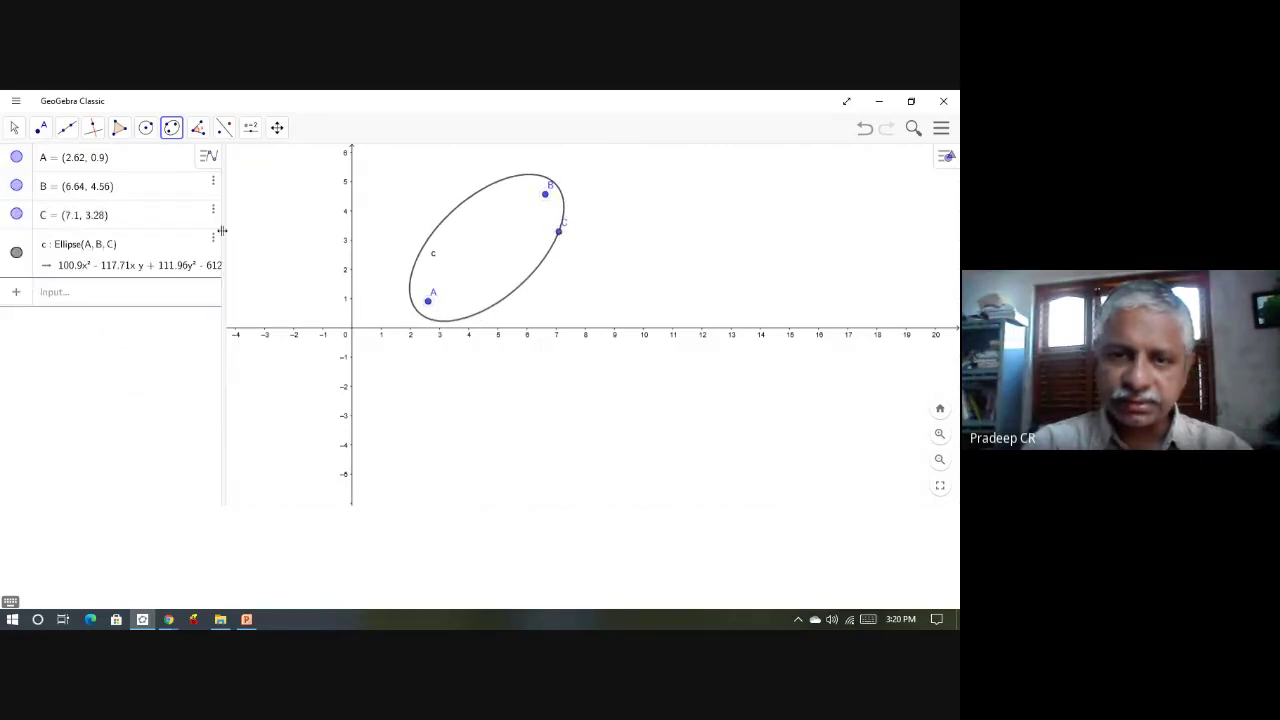
Step: Hide points A, B and C, and undo the extra ellipse created from them
click(16, 215)
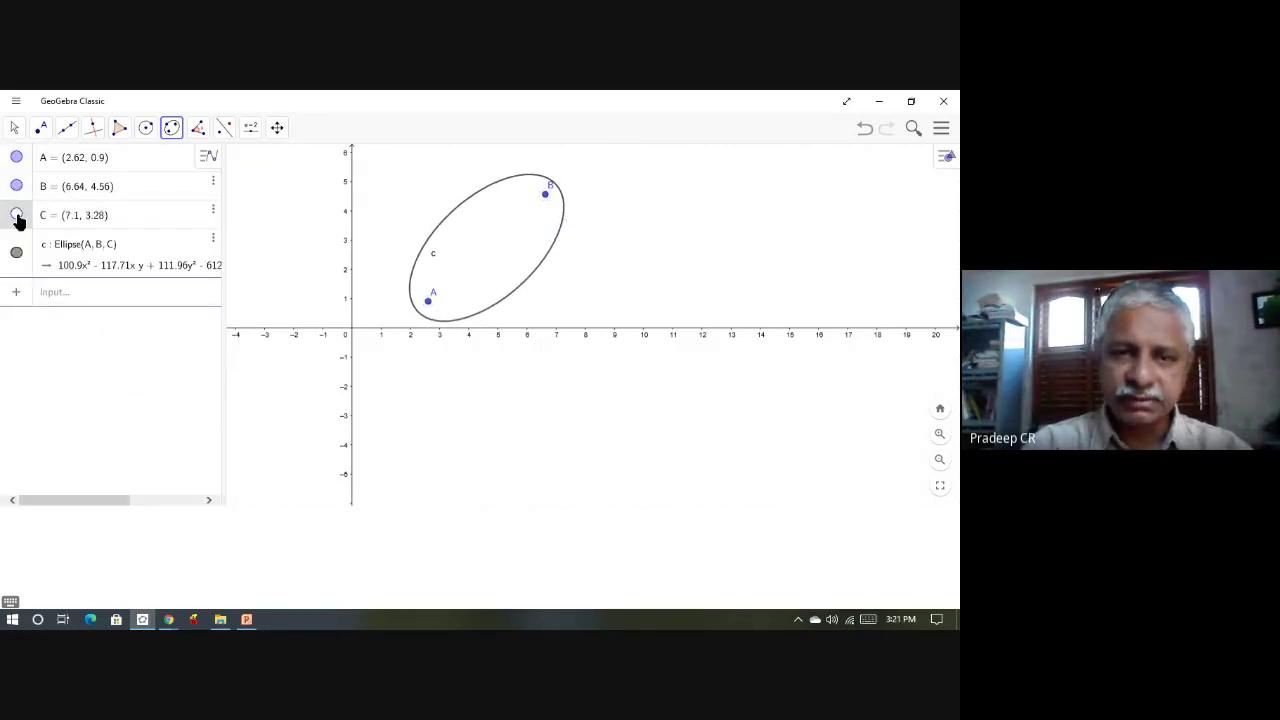
click(16, 186)
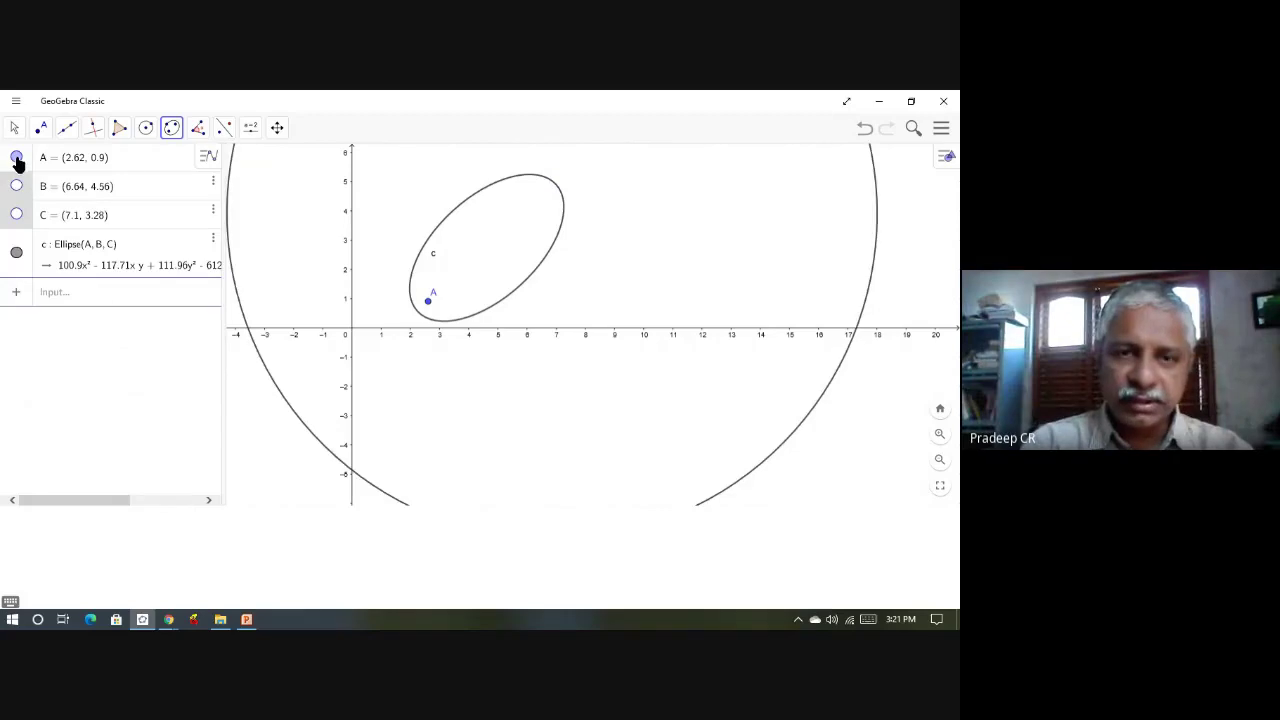
click(16, 158)
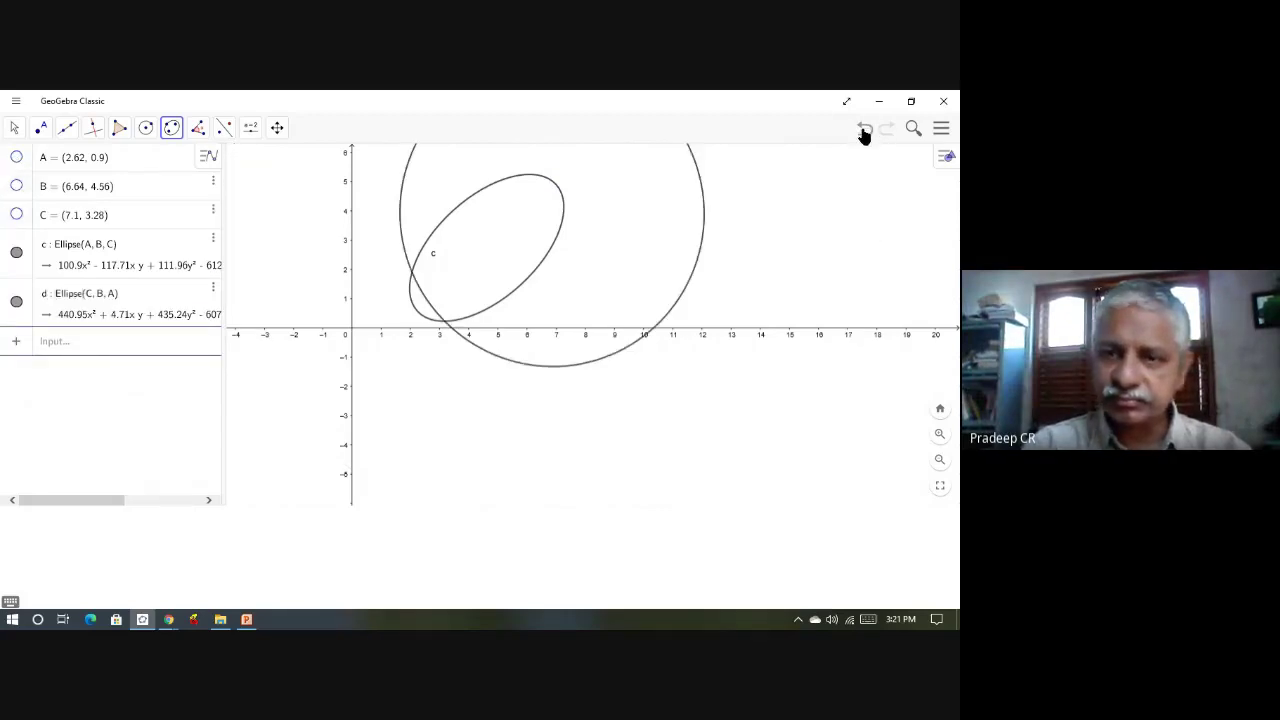
click(865, 131)
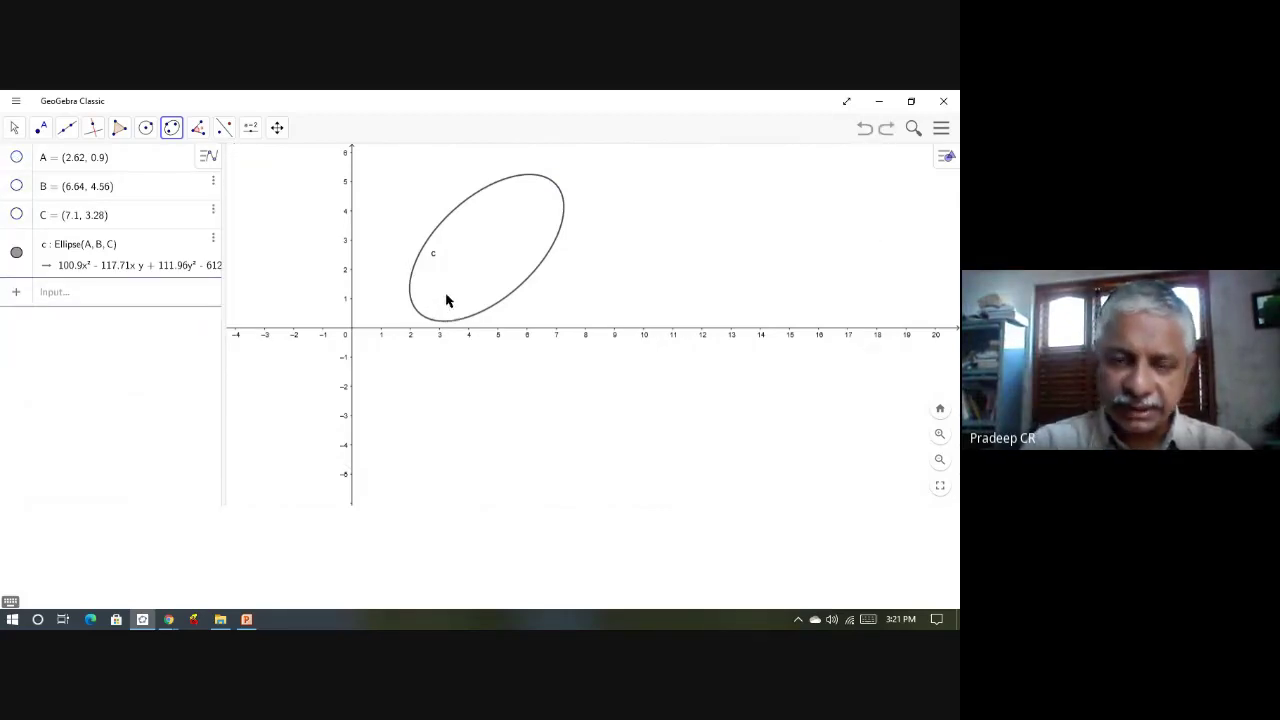
Step: Place a point on the ellipse at about (6.01, 1.67)
click(40, 130)
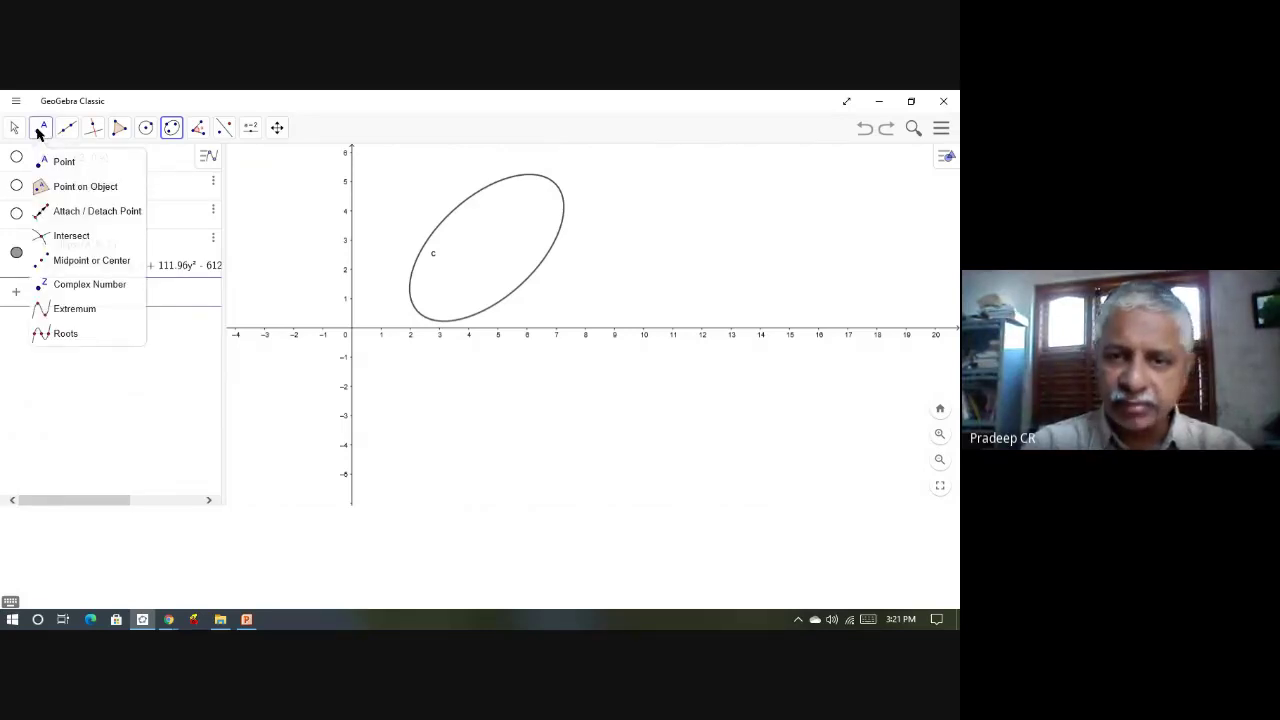
click(60, 161)
click(527, 280)
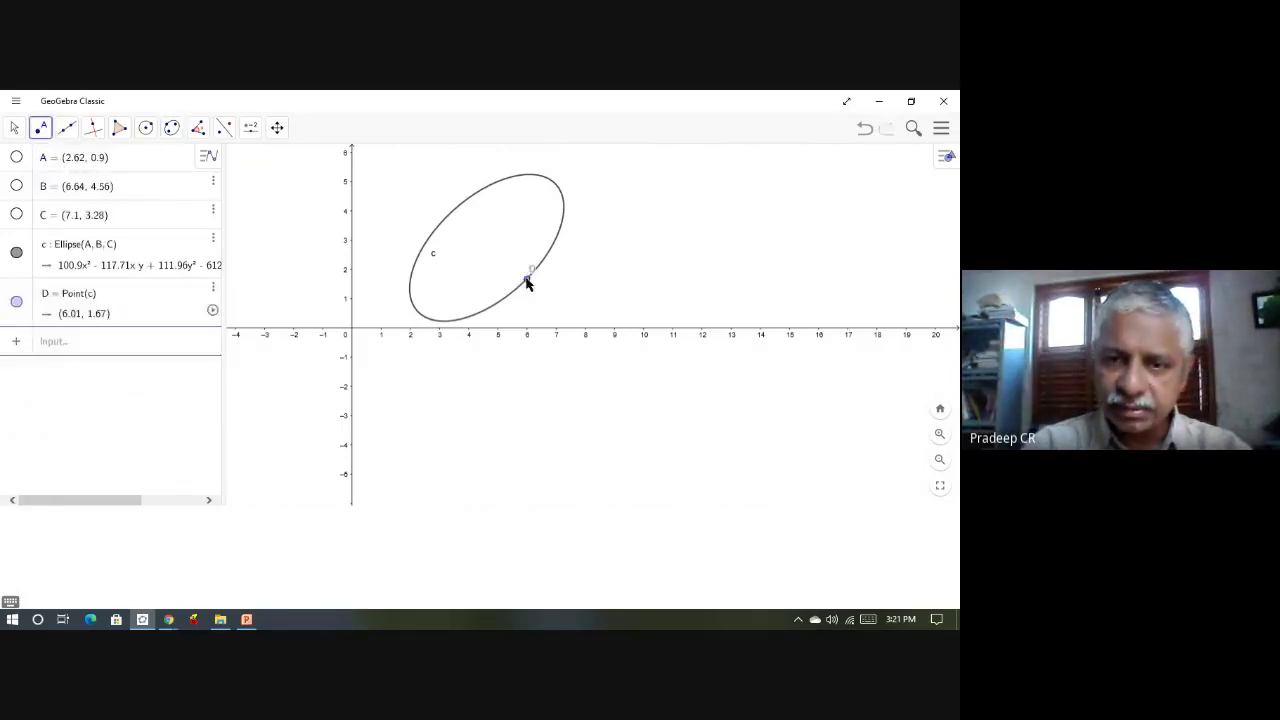
Step: Construct the tangent to the ellipse at point D
click(93, 131)
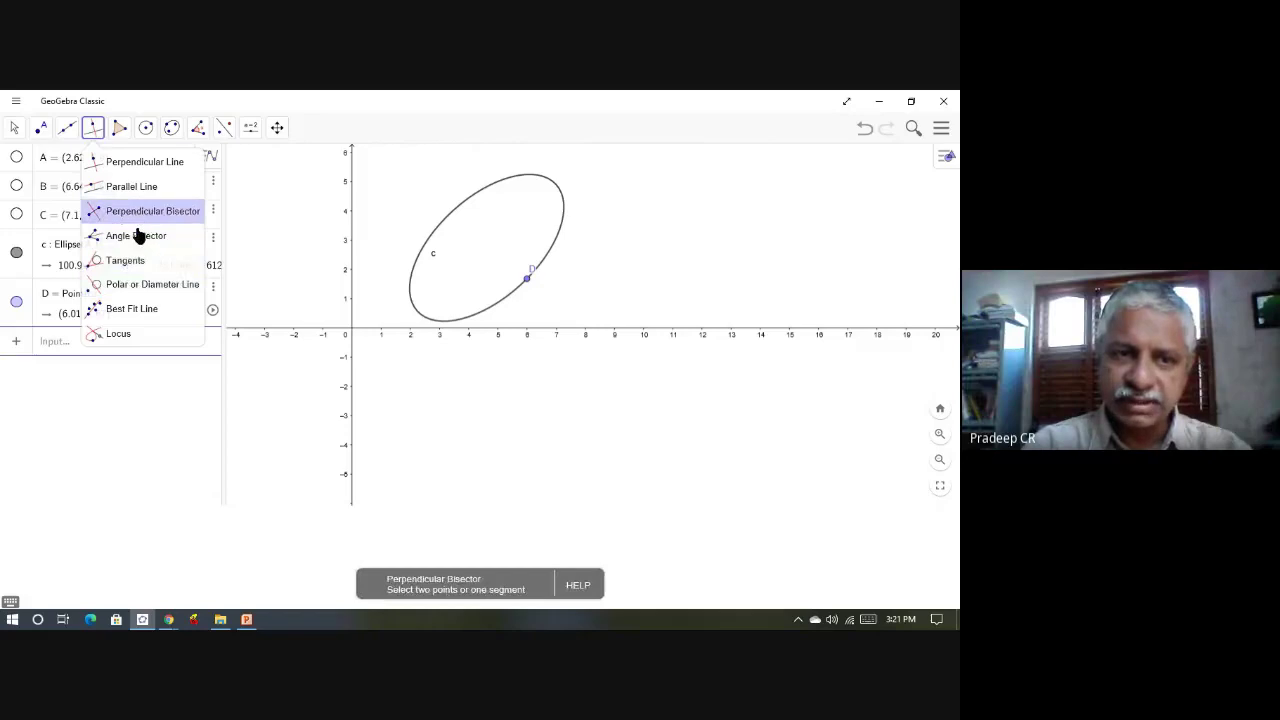
click(137, 261)
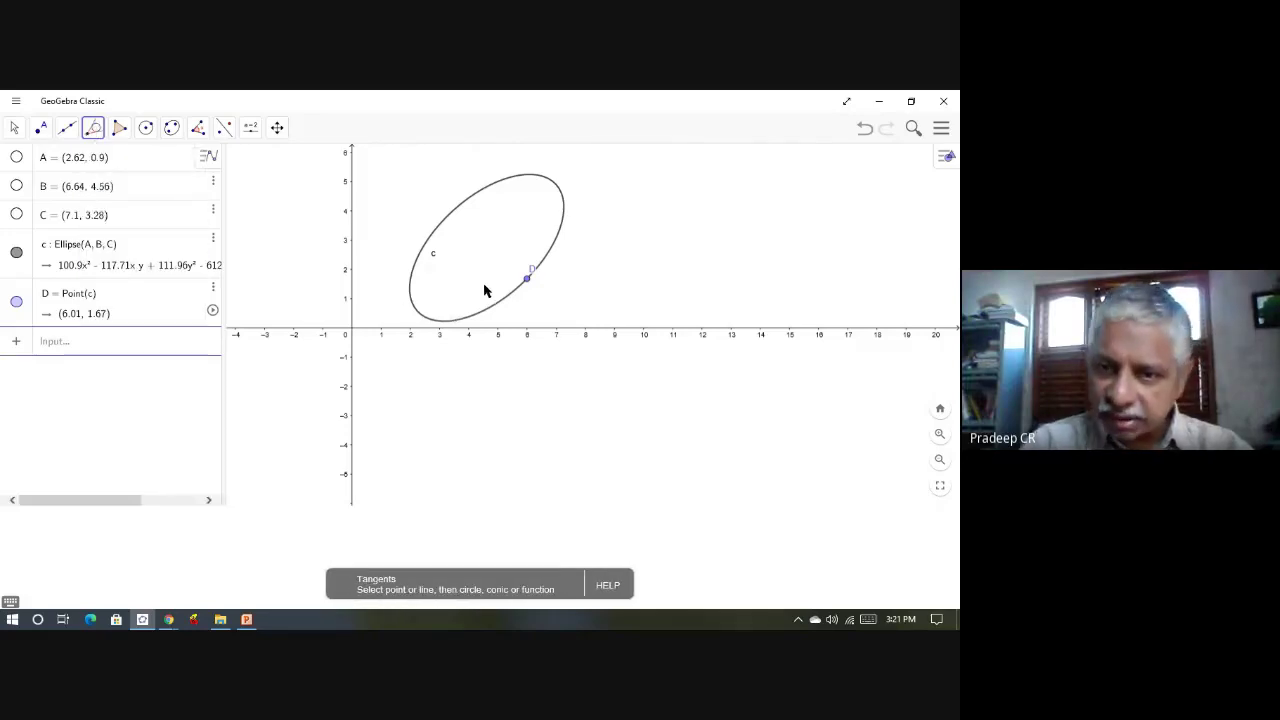
click(527, 280)
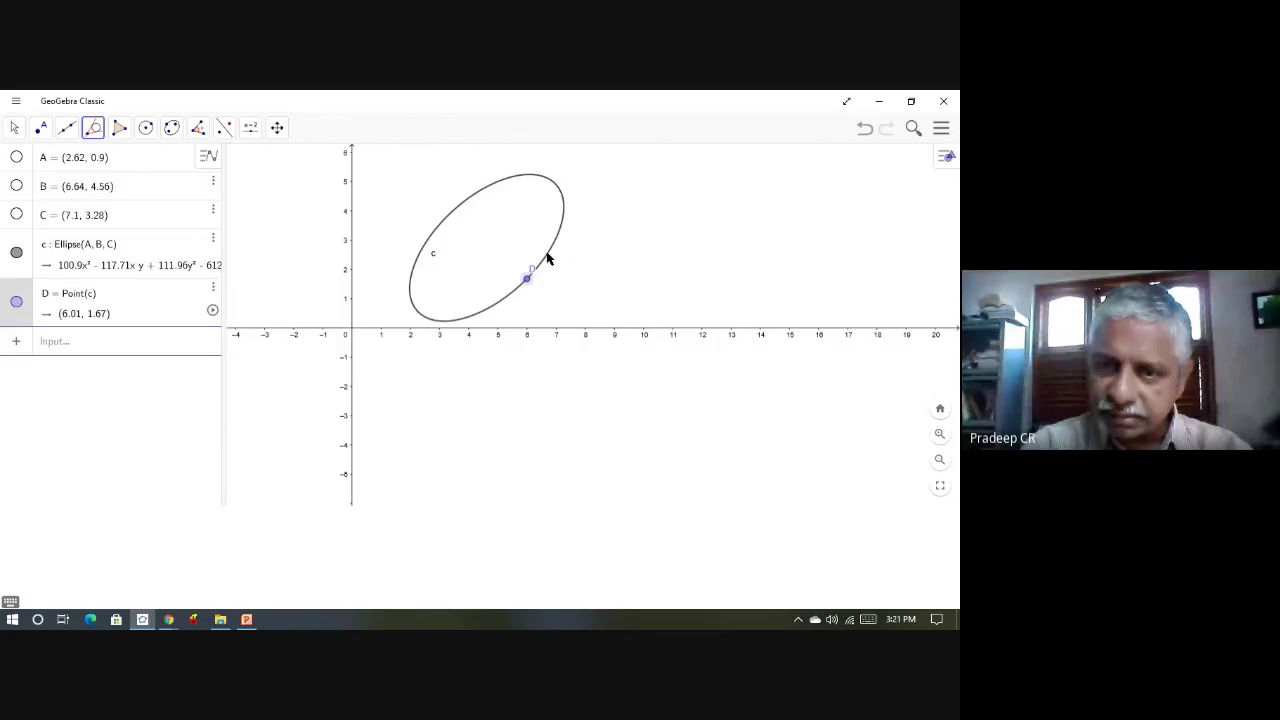
click(547, 259)
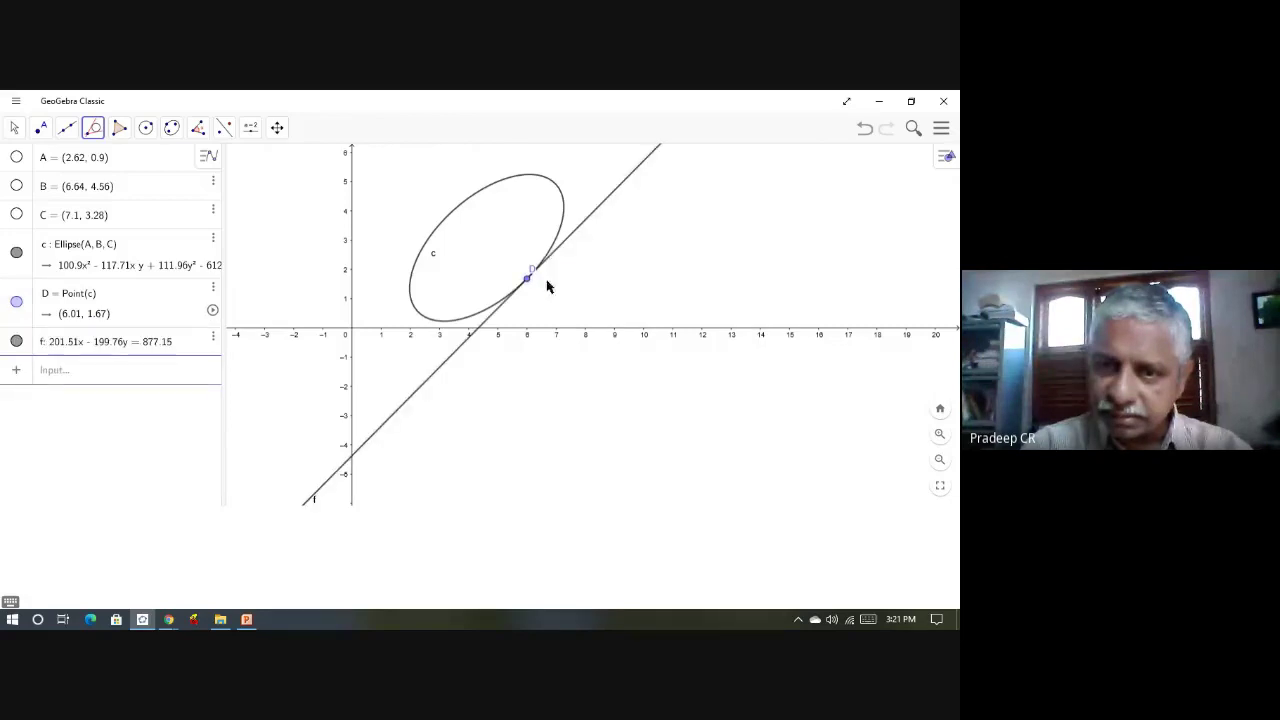
Step: Create the intersection point of the tangent line and the x-axis
click(40, 133)
click(45, 231)
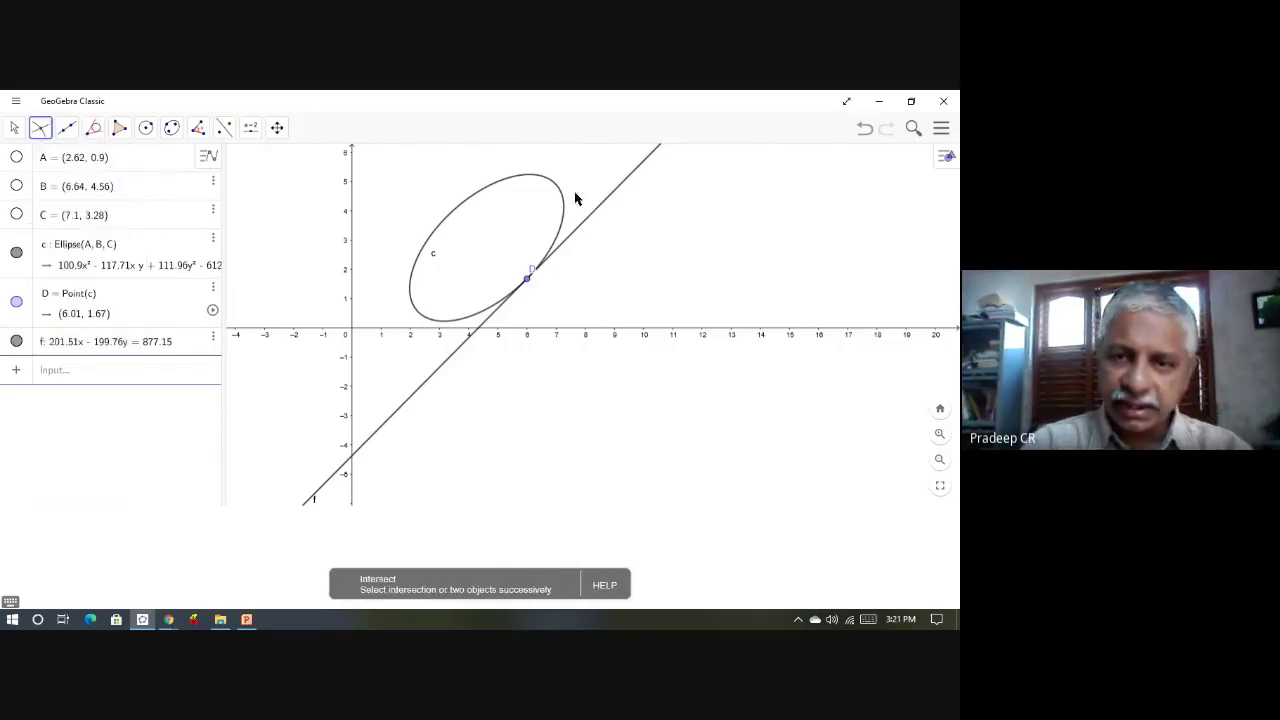
click(606, 206)
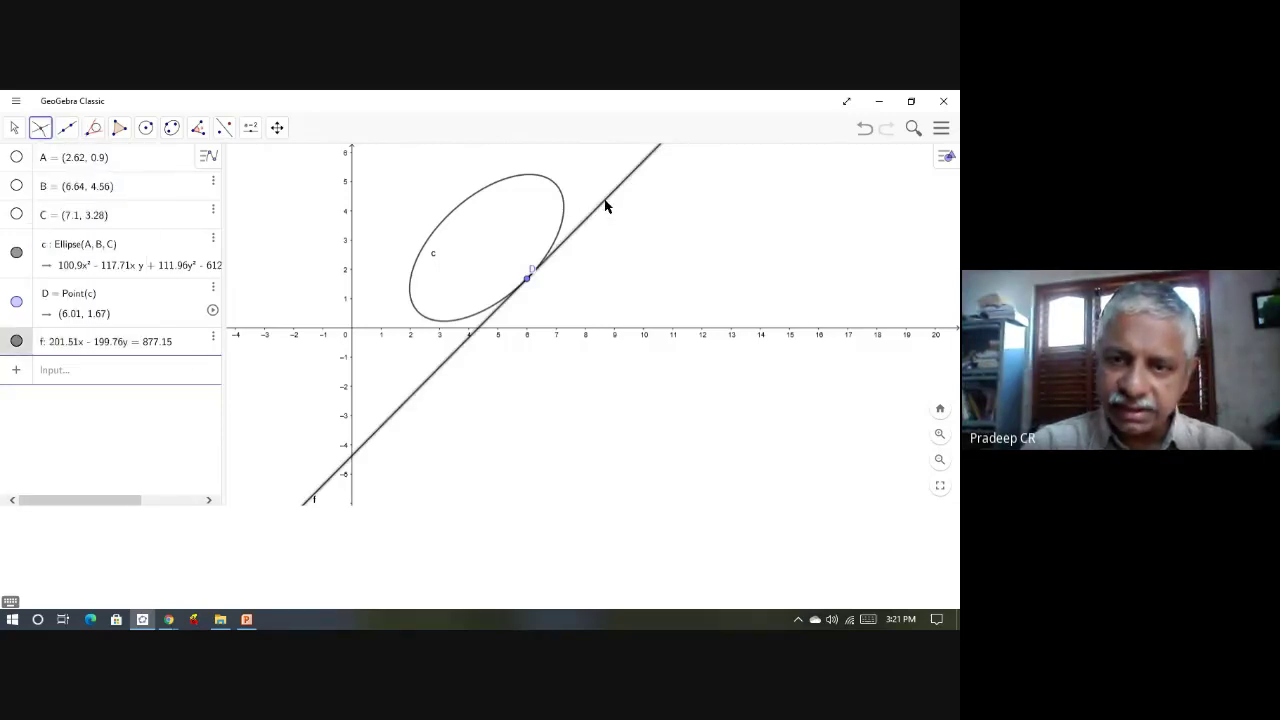
click(598, 334)
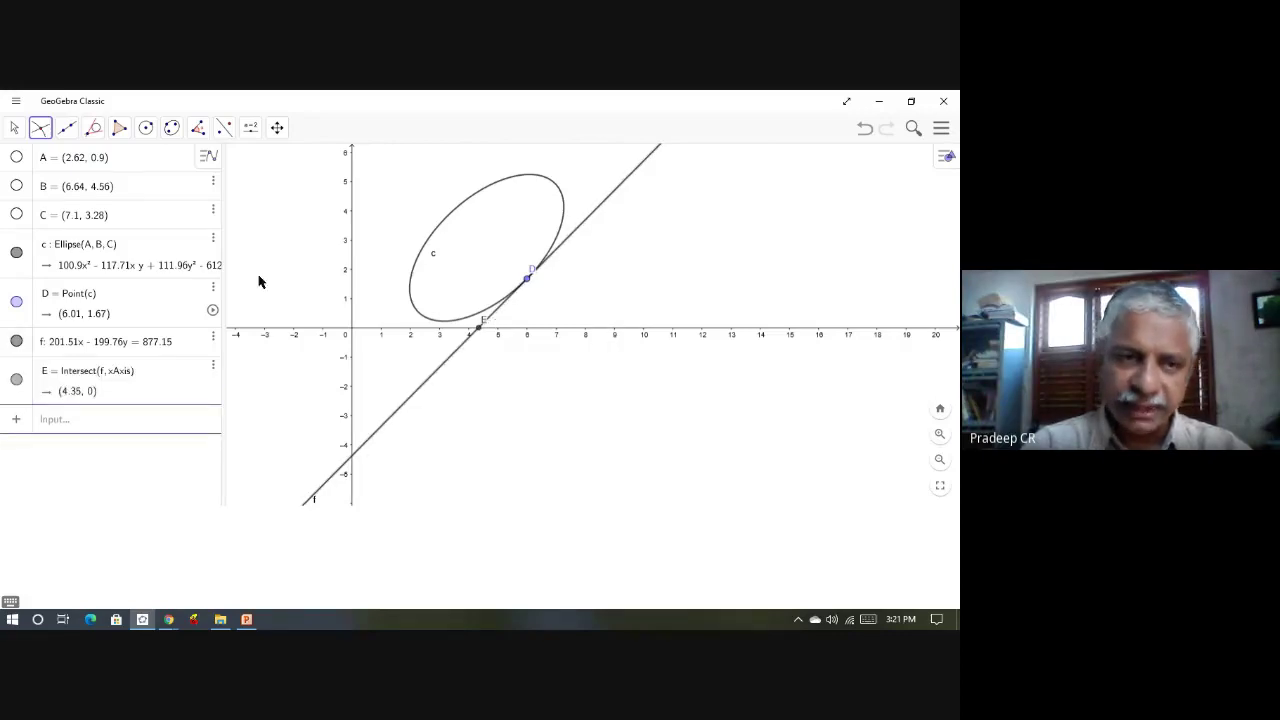
Step: Place a point on the x-axis at about (20.42, 0), far beyond the tangent's intersection
click(14, 130)
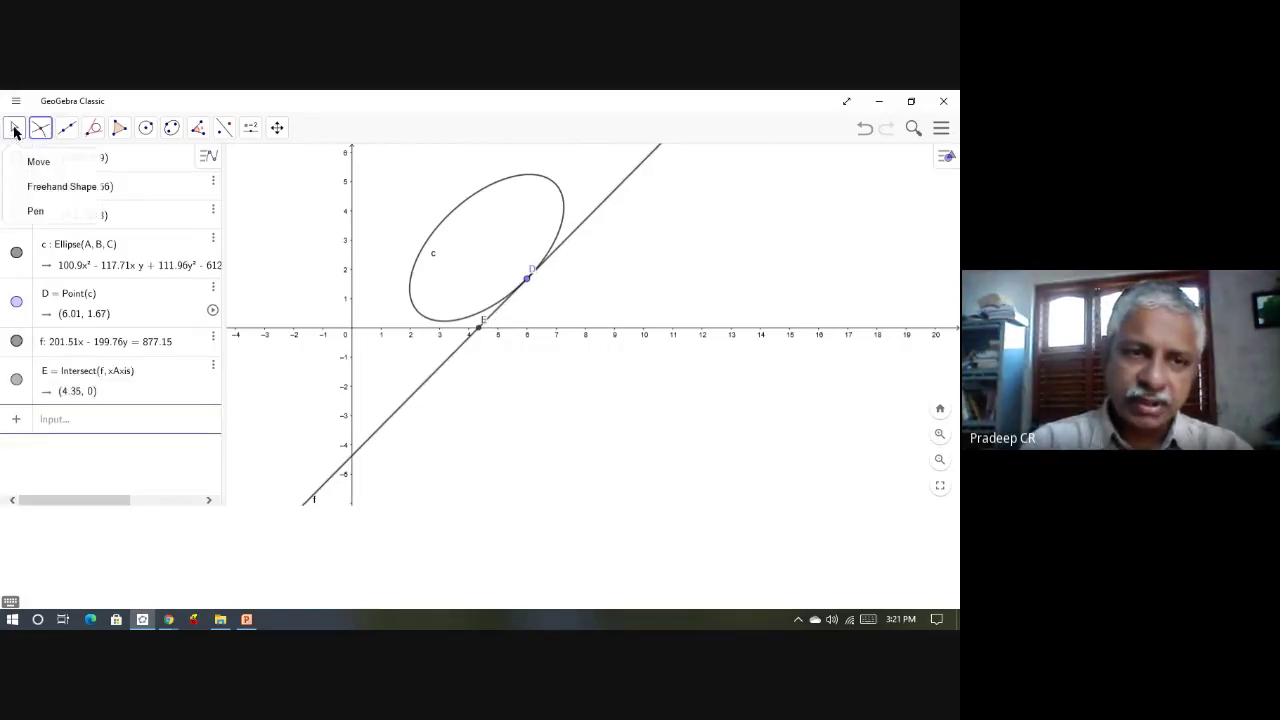
click(38, 133)
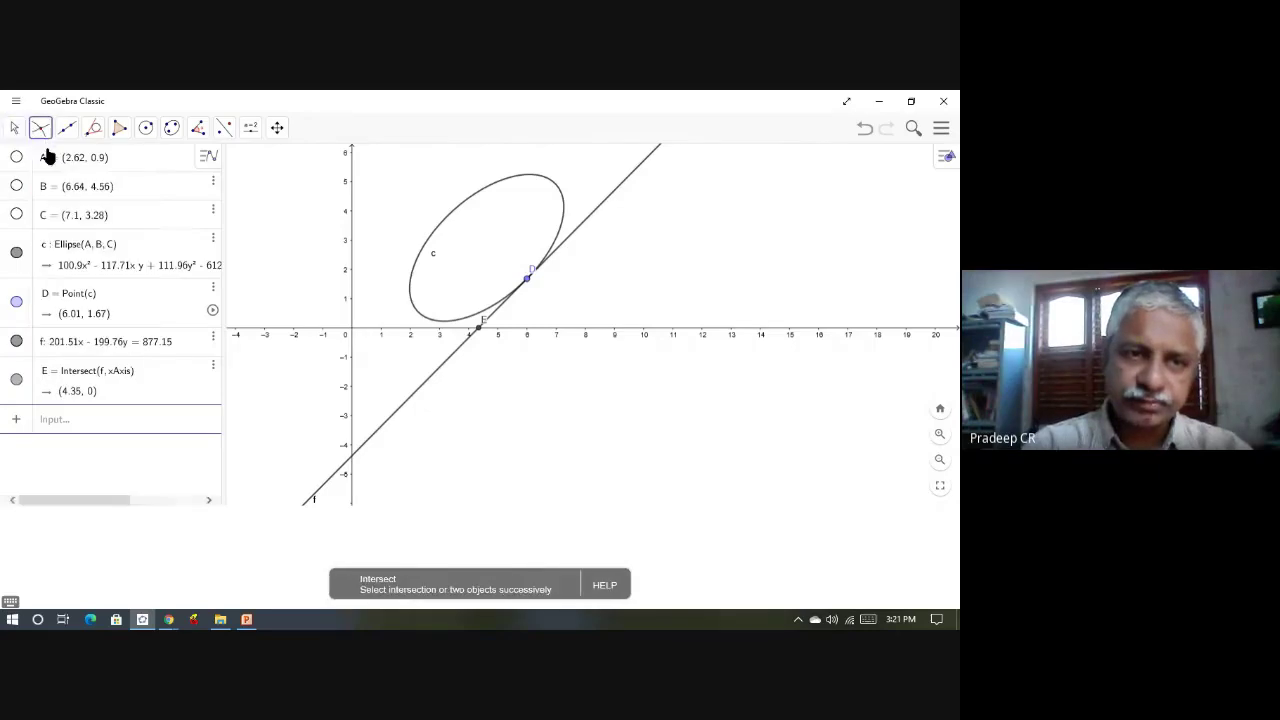
click(44, 134)
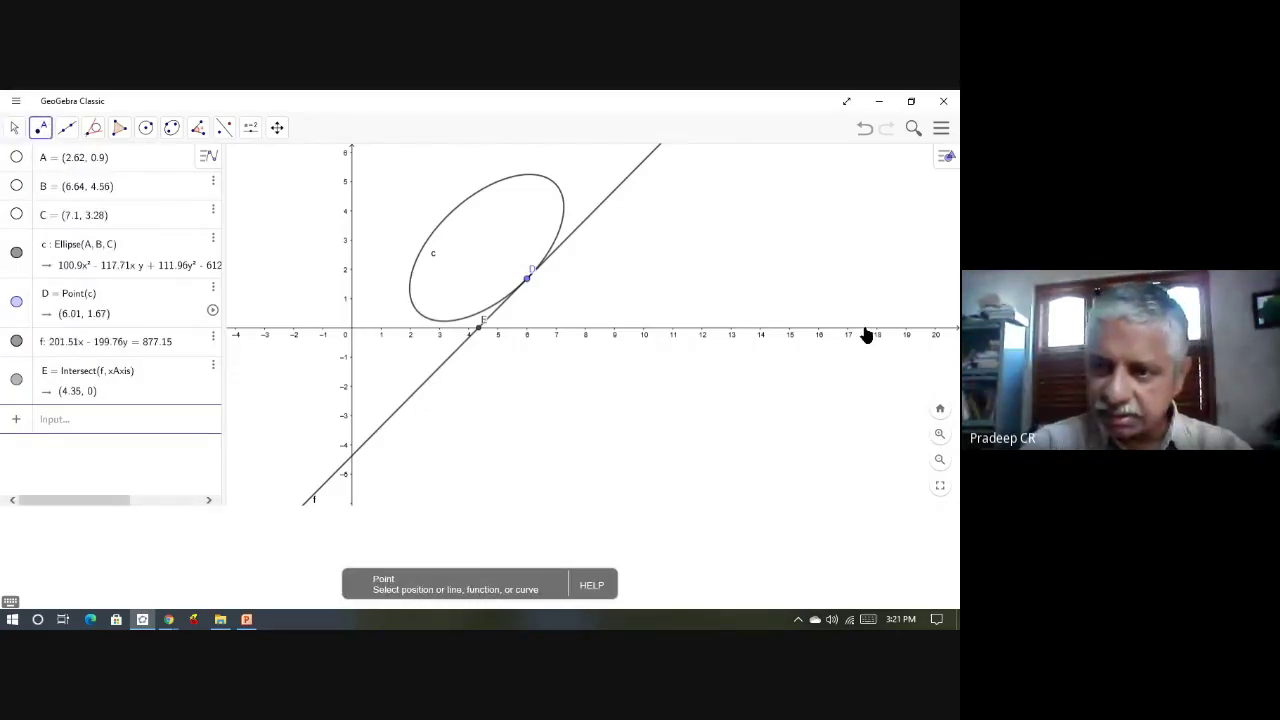
click(948, 334)
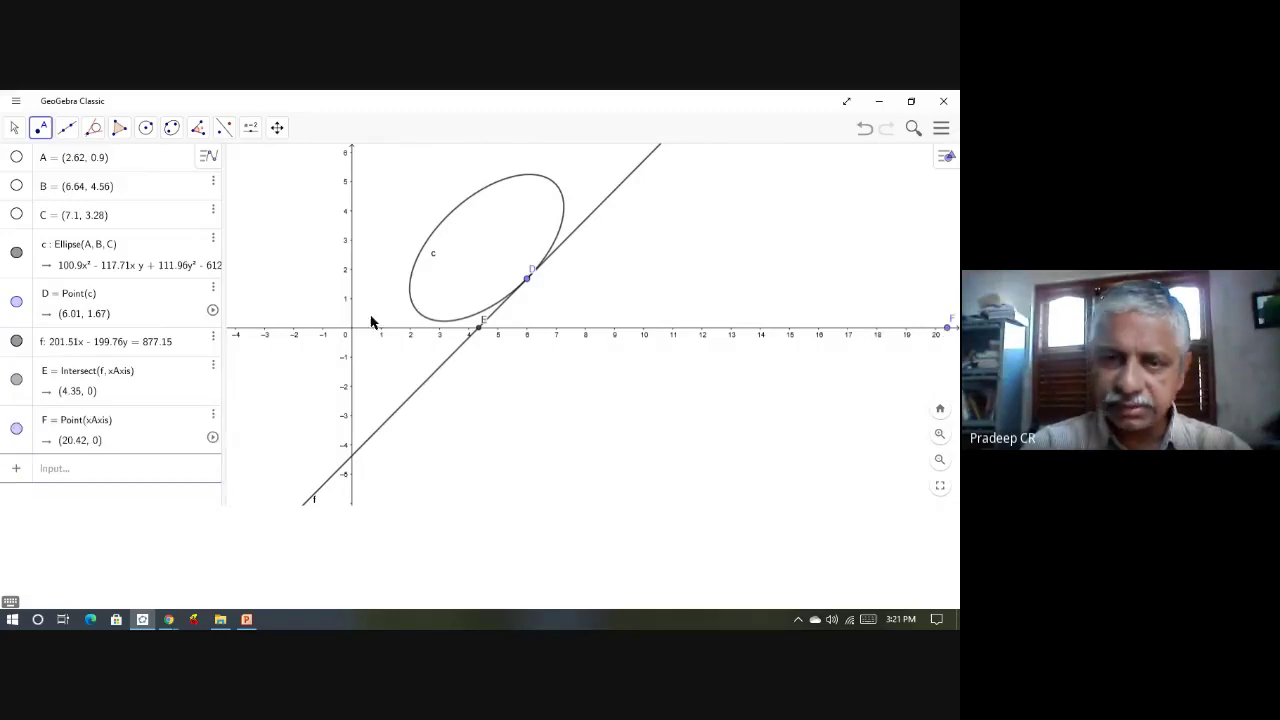
Step: Create the tangent's angle with the x-axis from points F, E and D, with its vertex at E
click(199, 130)
click(208, 163)
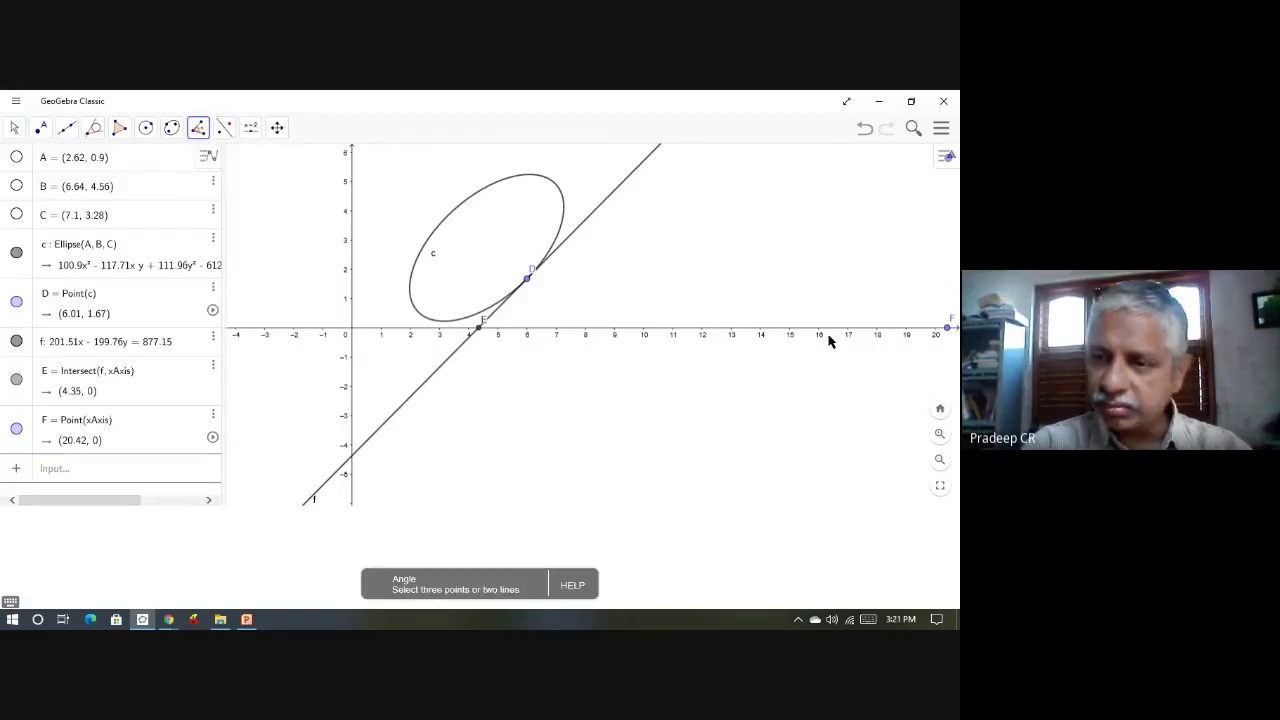
click(946, 330)
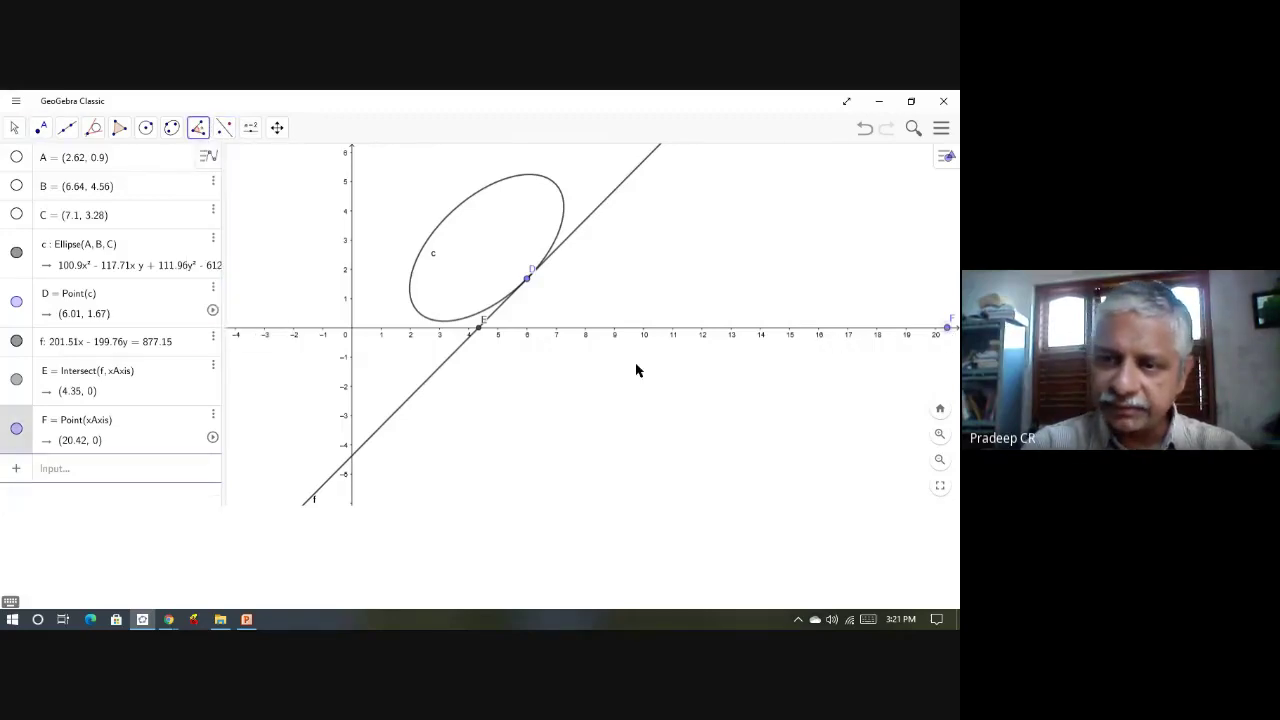
click(479, 333)
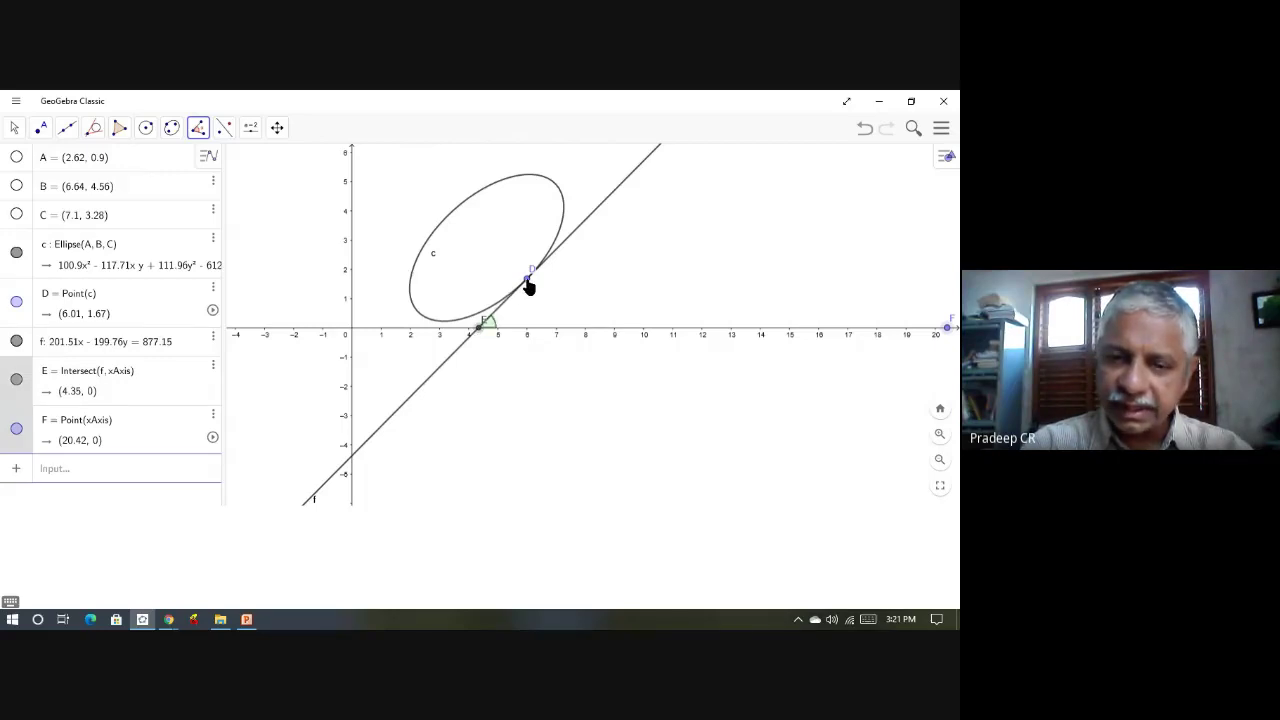
click(527, 281)
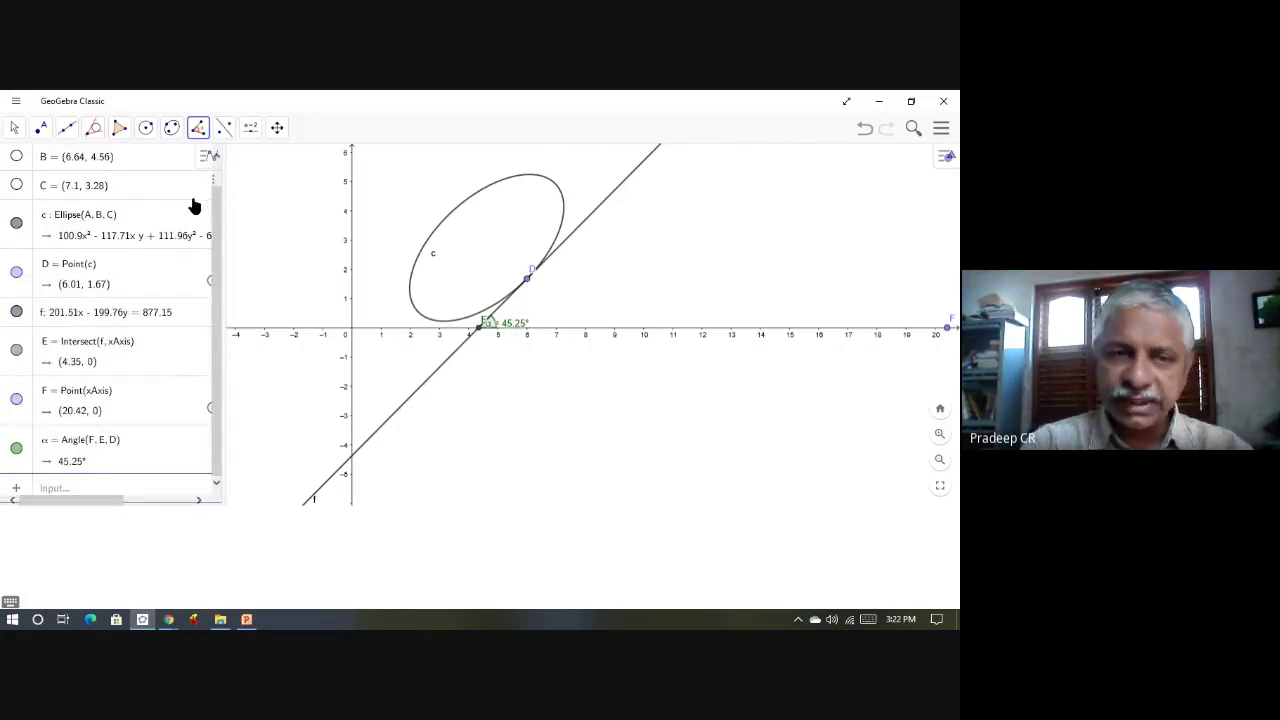
click(16, 399)
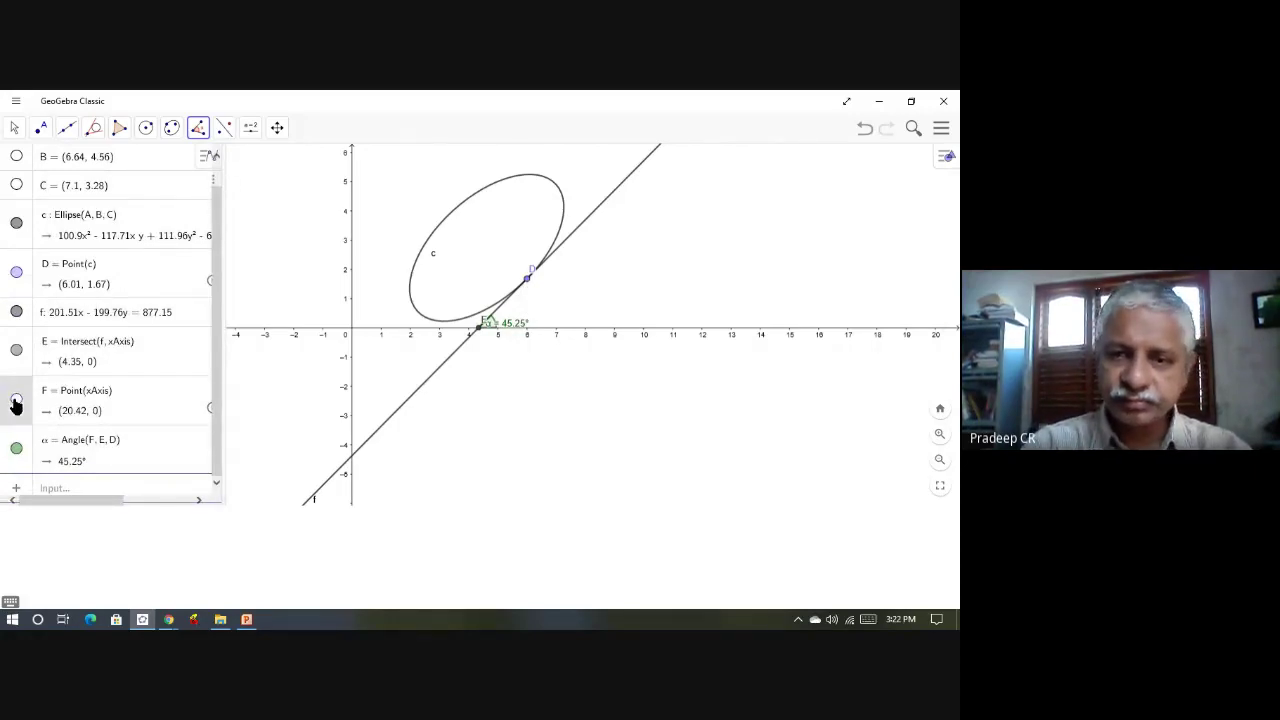
Step: Move point D back and forth along the lower part of the ellipse, ending at about (4.93, 0.81)
click(14, 132)
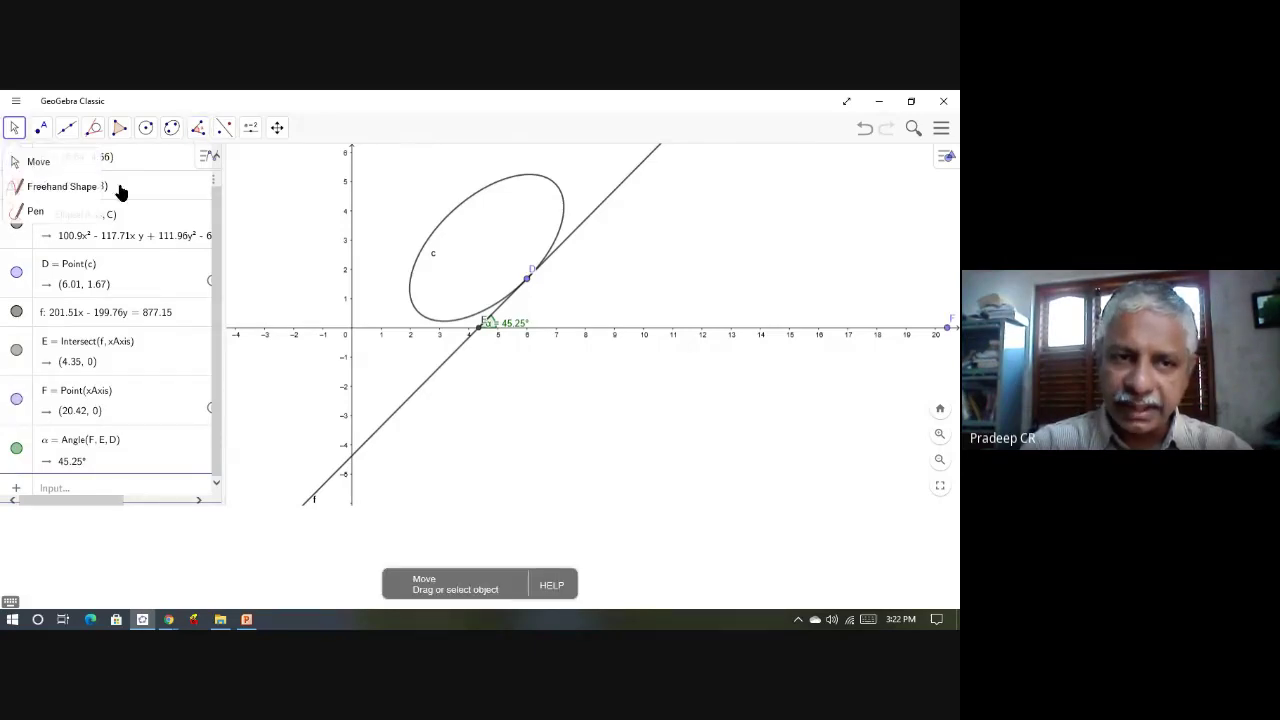
click(82, 167)
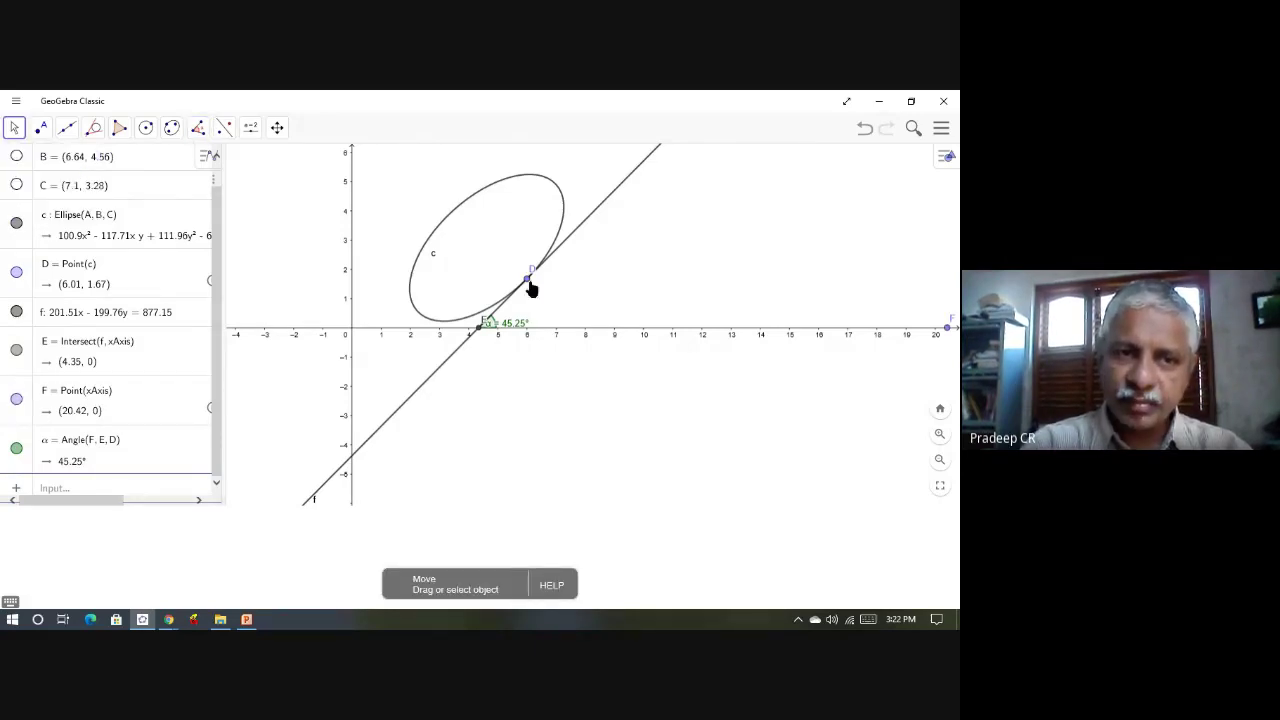
drag(527, 284, 469, 303)
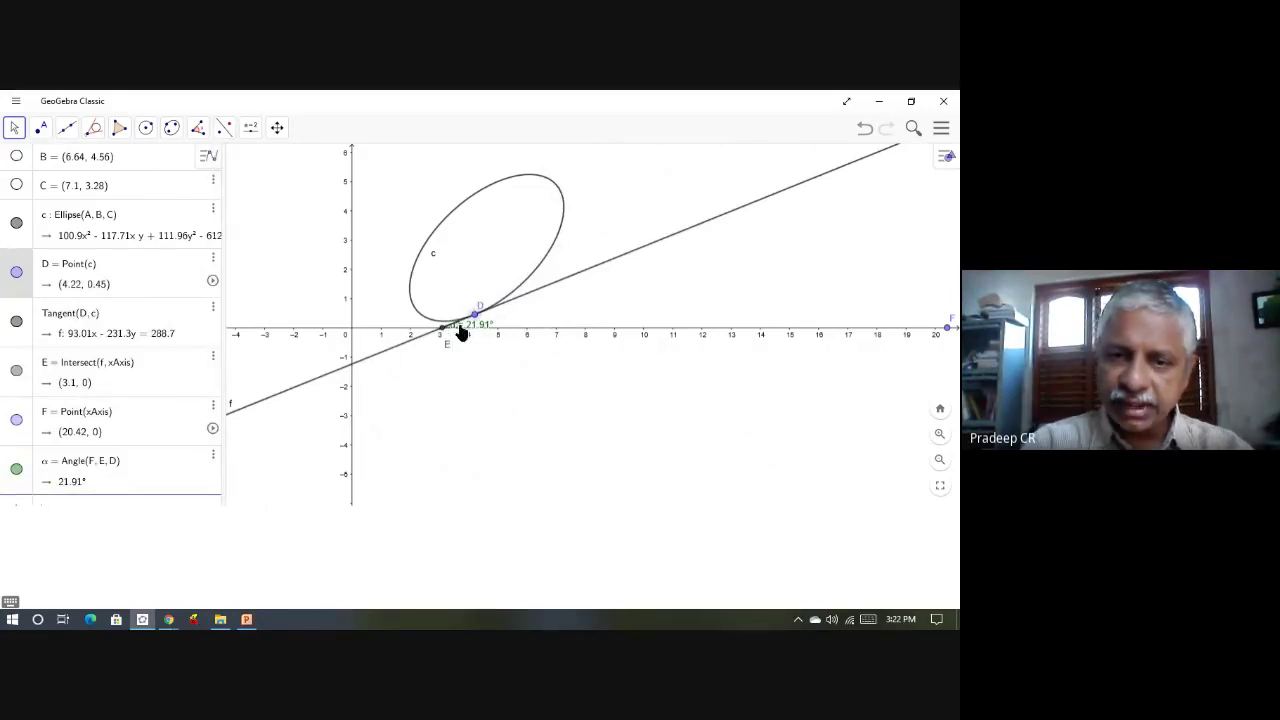
drag(475, 318, 499, 301)
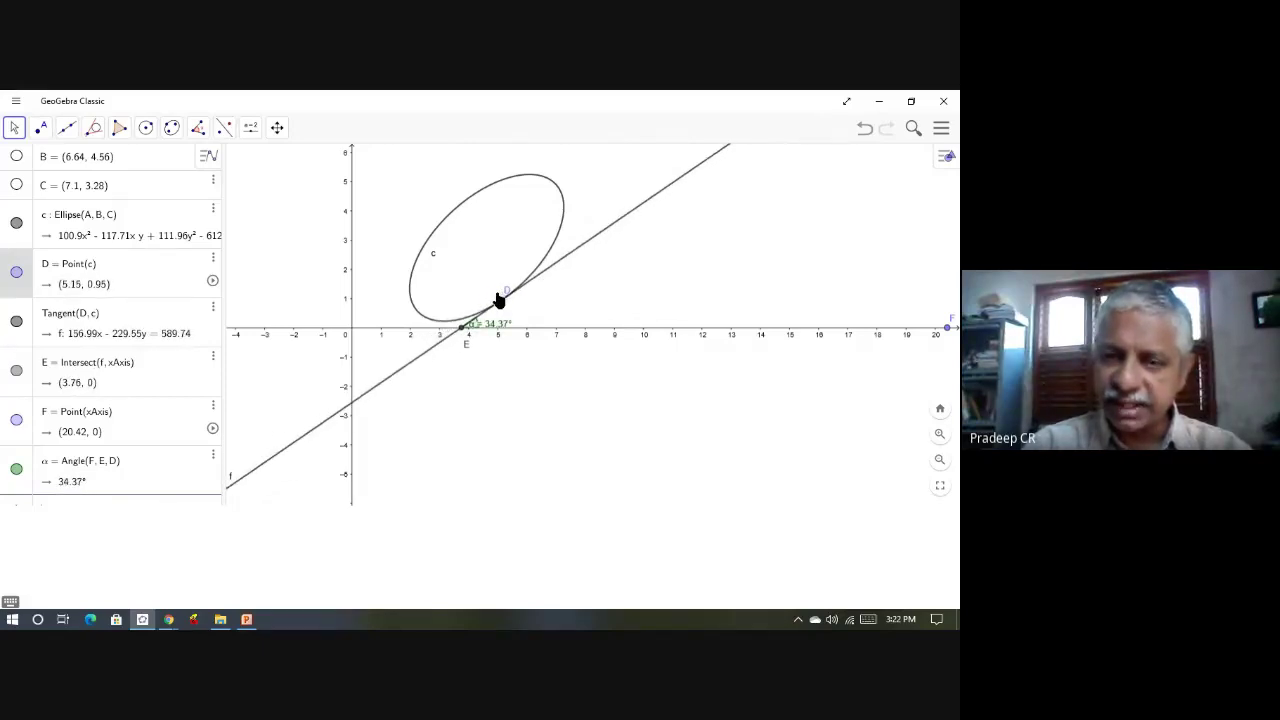
drag(499, 301, 481, 279)
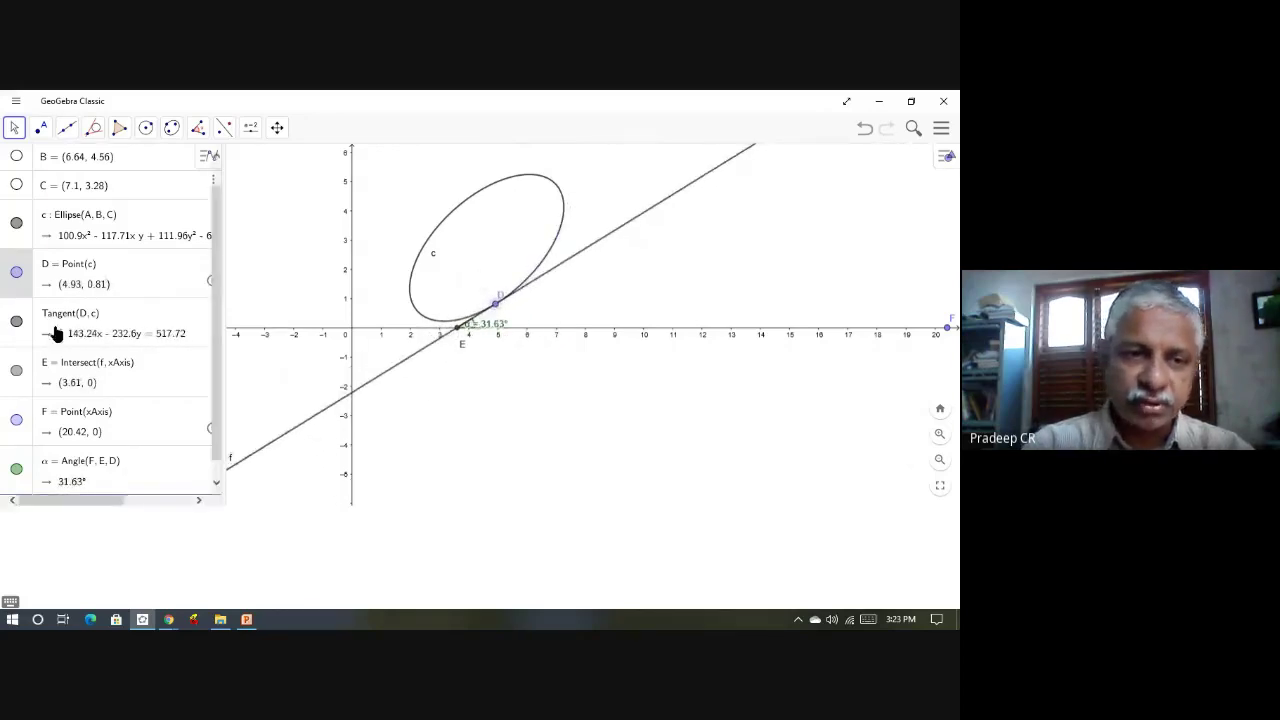
Step: Turn on the trace for point D and move it along the ellipse, ending at about (5.07, 0.9)
right_click(19, 272)
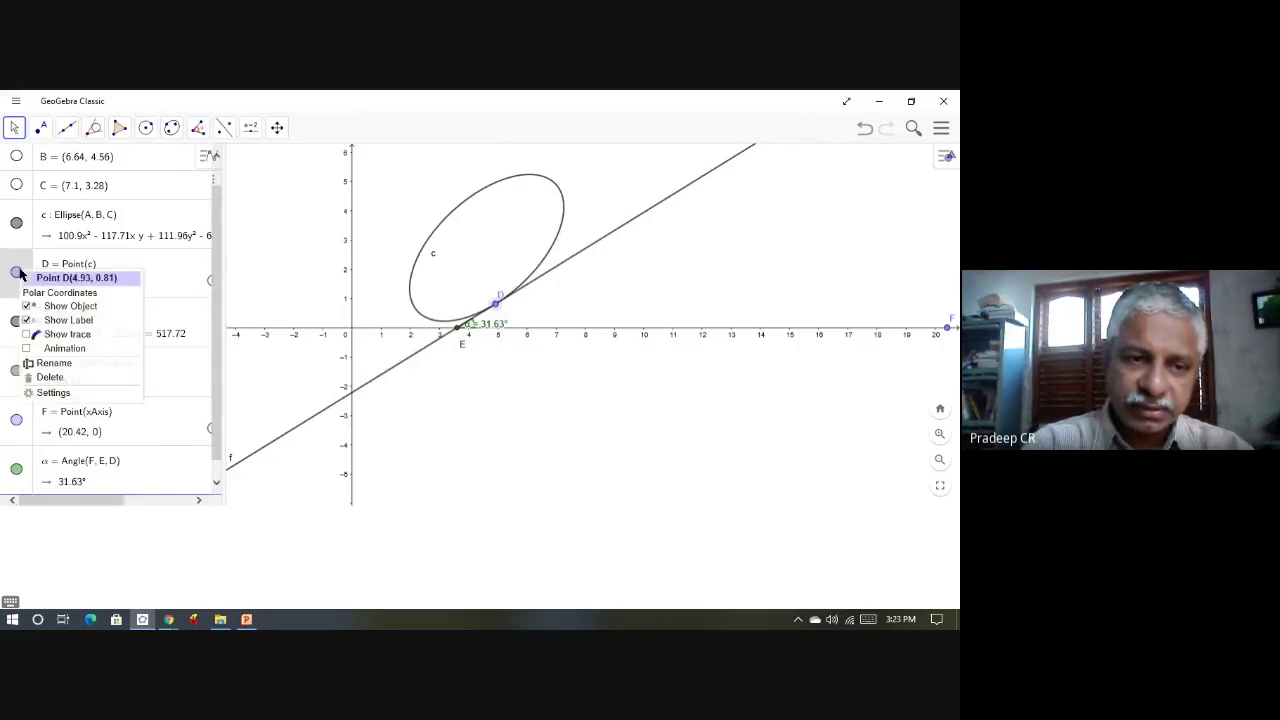
click(54, 336)
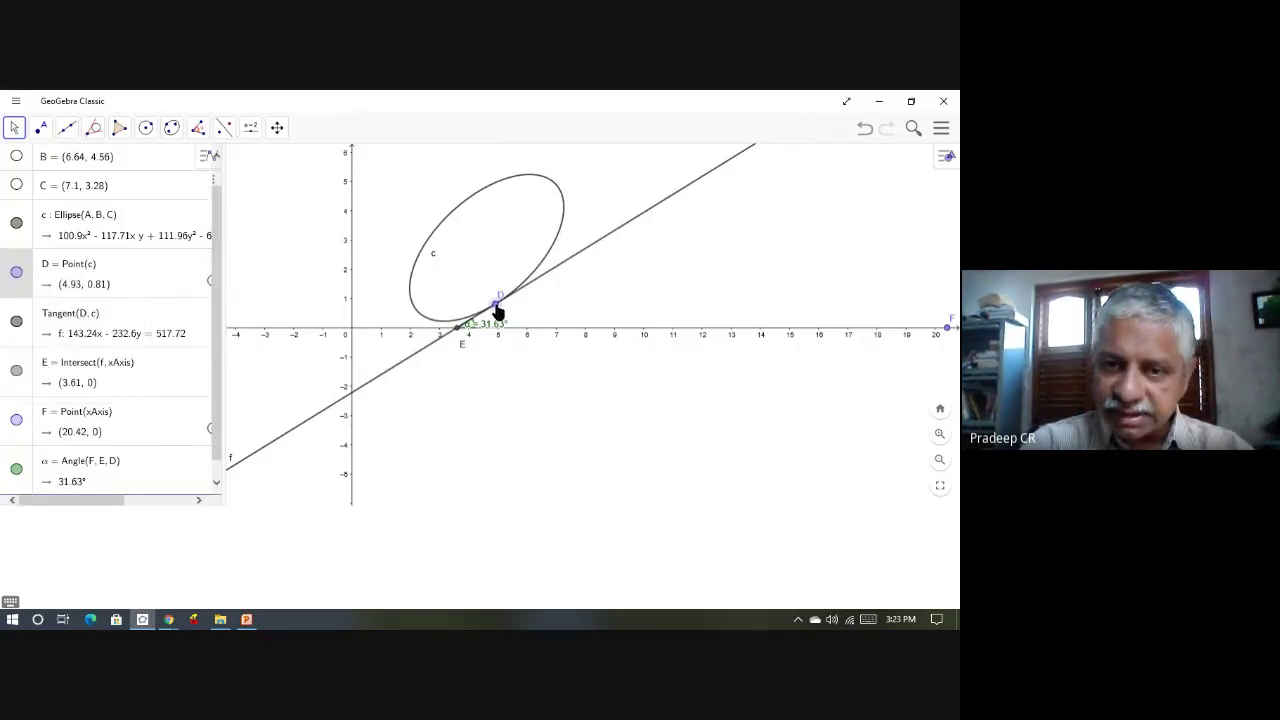
drag(497, 306, 512, 298)
mouse_move(507, 303)
mouse_down()
mouse_move(496, 311)
mouse_move(513, 293)
mouse_up()
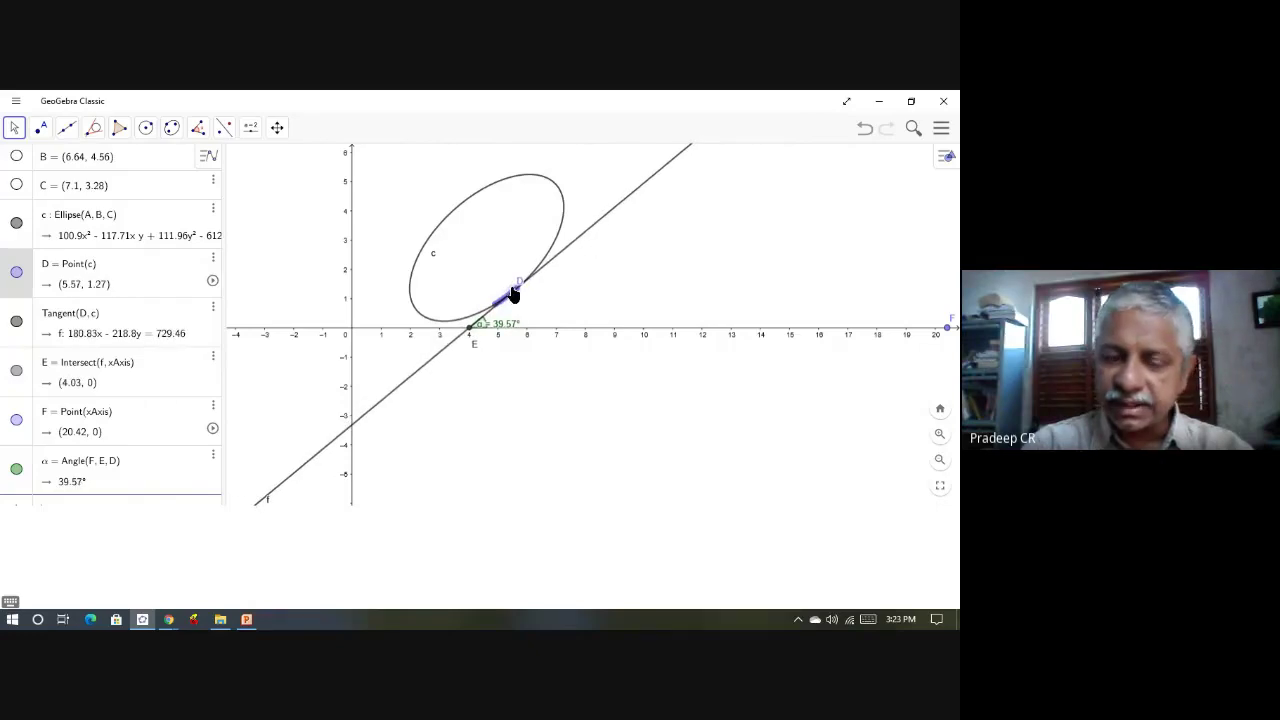
mouse_move(513, 293)
mouse_down()
mouse_move(495, 311)
mouse_move(514, 291)
mouse_up()
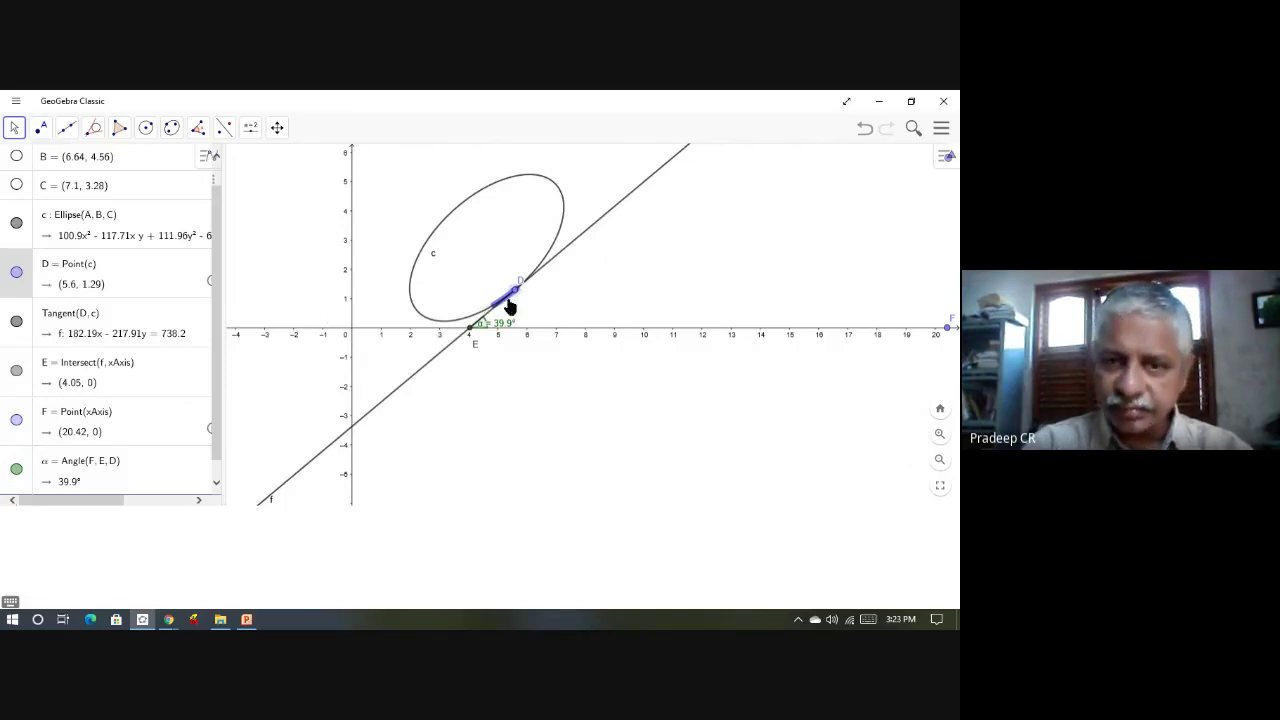
mouse_move(517, 297)
mouse_down()
mouse_move(498, 315)
mouse_move(516, 291)
mouse_move(502, 300)
mouse_up()
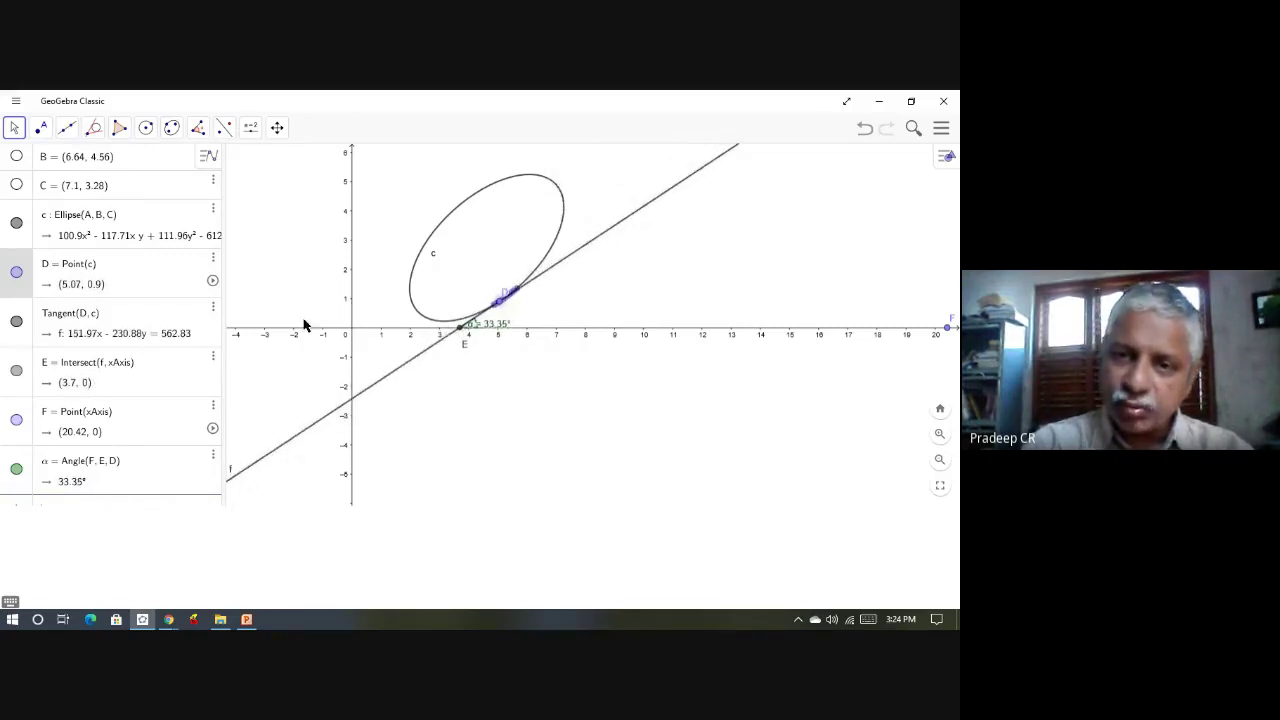
Step: Hide and reshow point D, and trace it up the ellipse past the vertical tangent and back to about (7.18, 3.51)
click(16, 274)
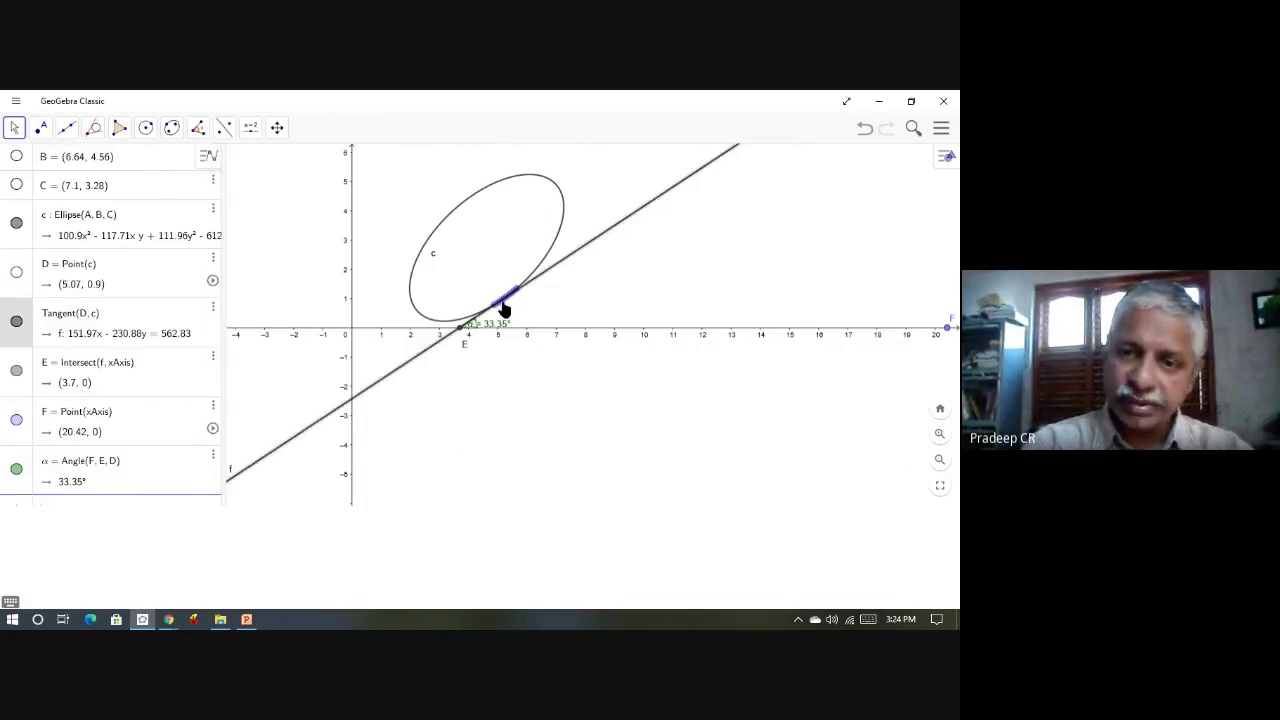
click(16, 272)
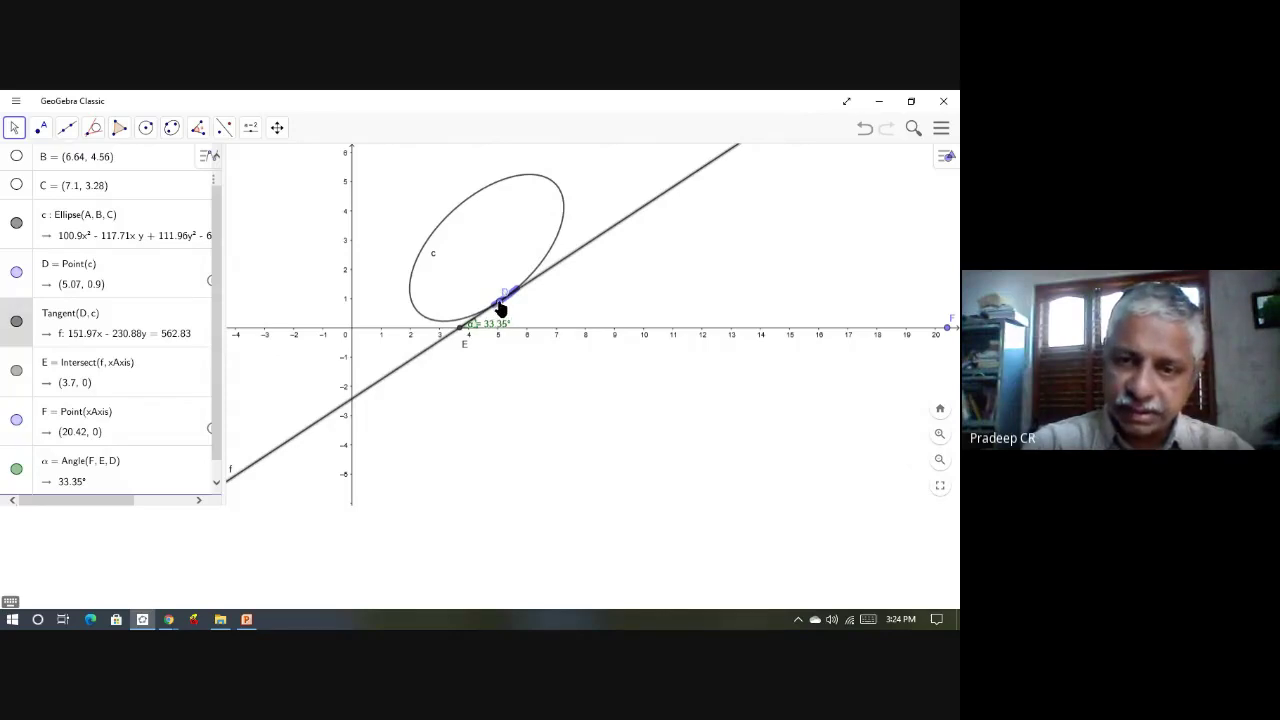
drag(500, 308, 558, 238)
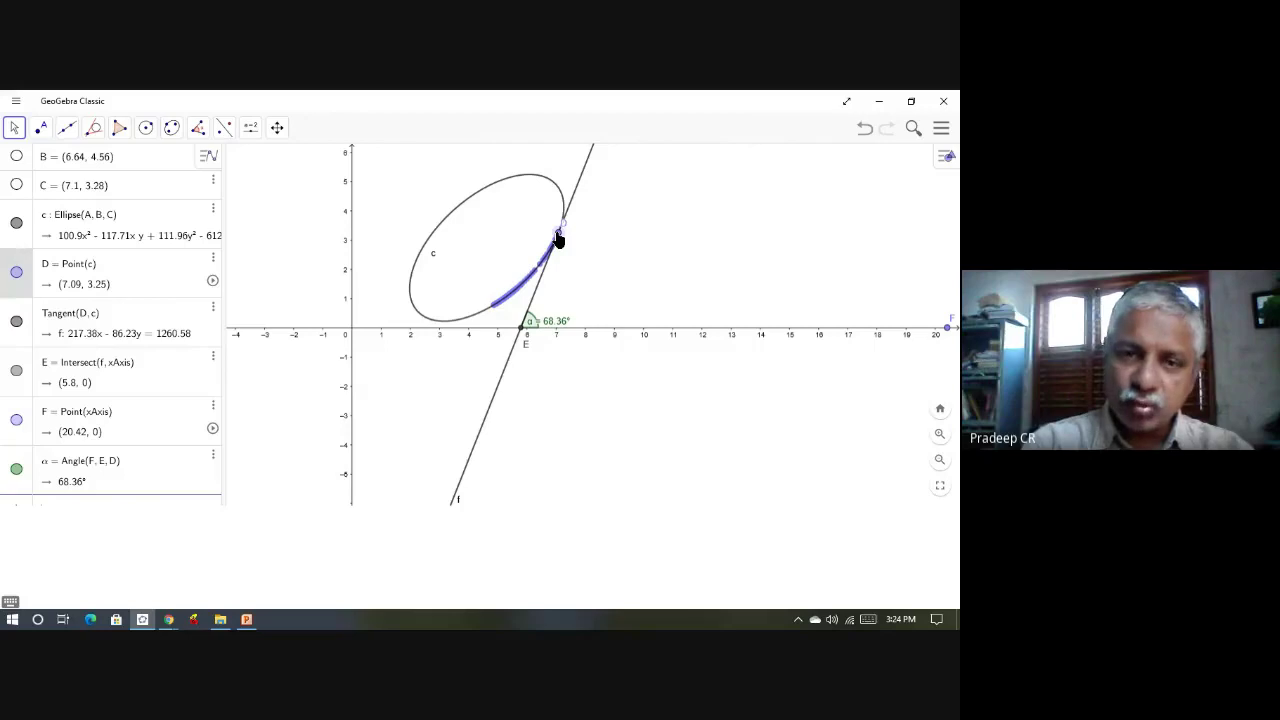
mouse_move(558, 238)
mouse_down()
mouse_move(566, 229)
mouse_move(560, 245)
mouse_up()
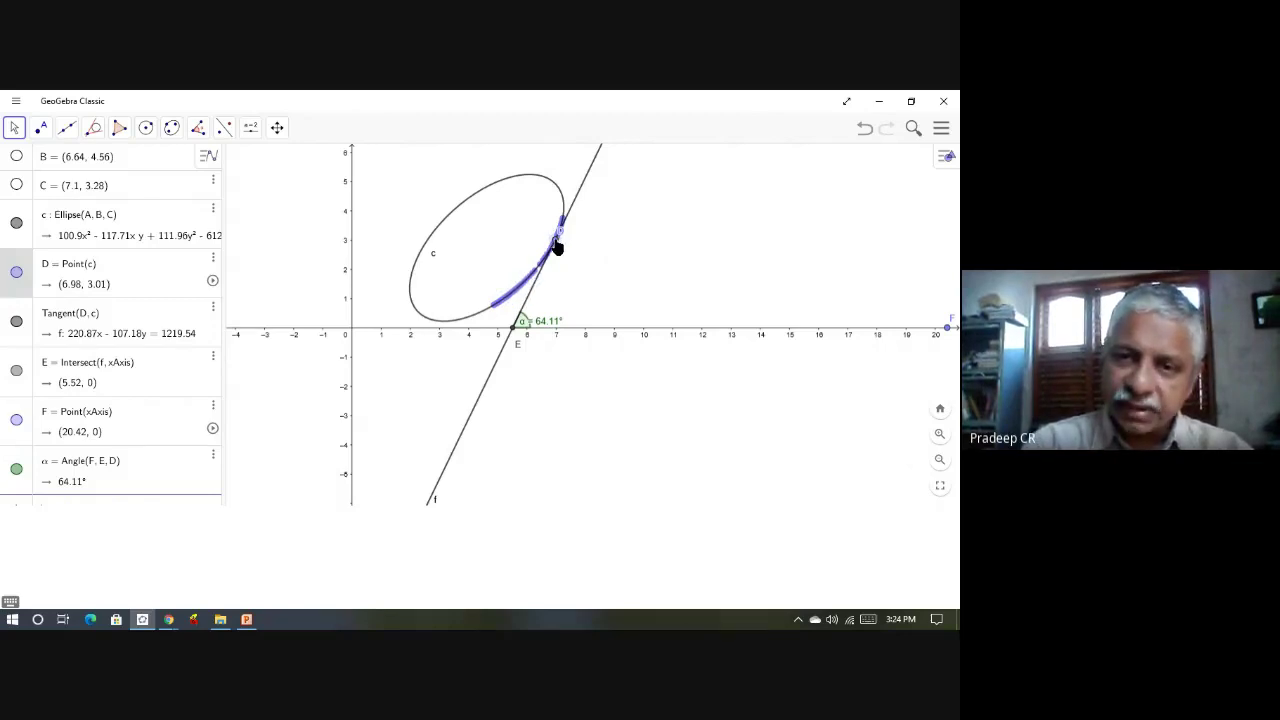
drag(557, 237, 565, 212)
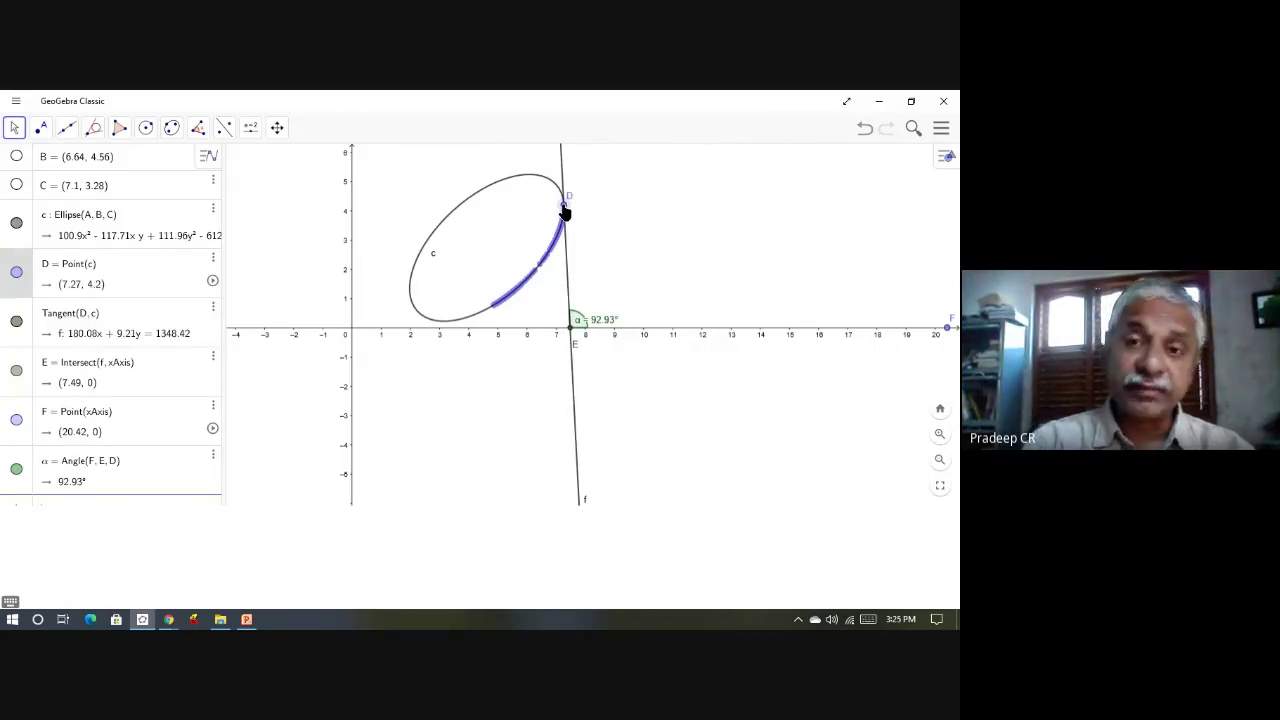
drag(565, 212, 549, 230)
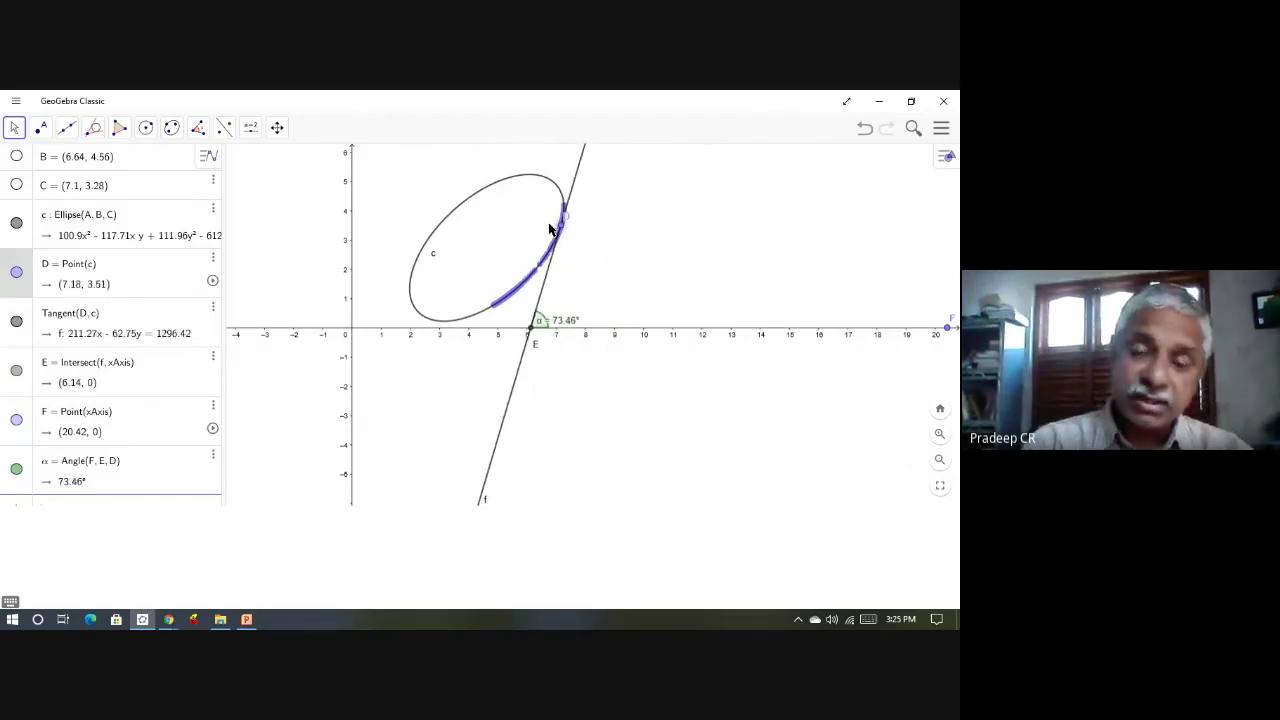
Step: Hide point D's label and clear the trace drawn along the ellipse by shifting the graphics view
right_click(19, 274)
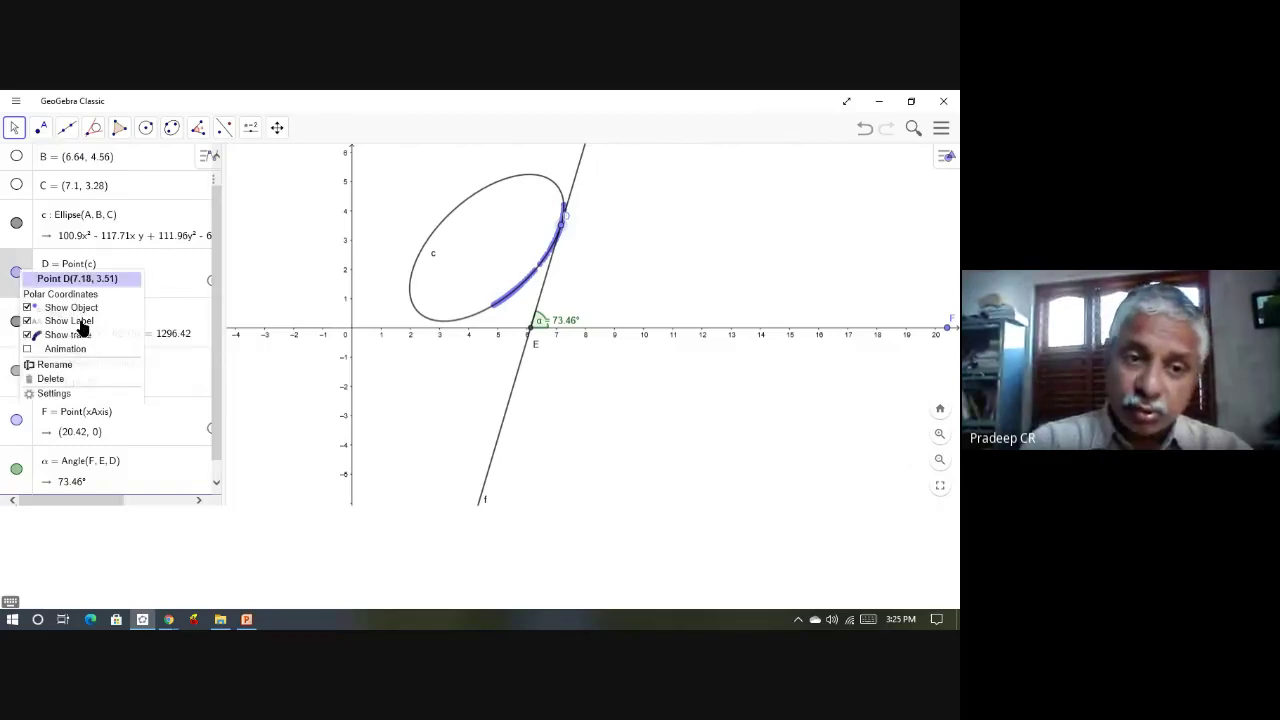
click(83, 324)
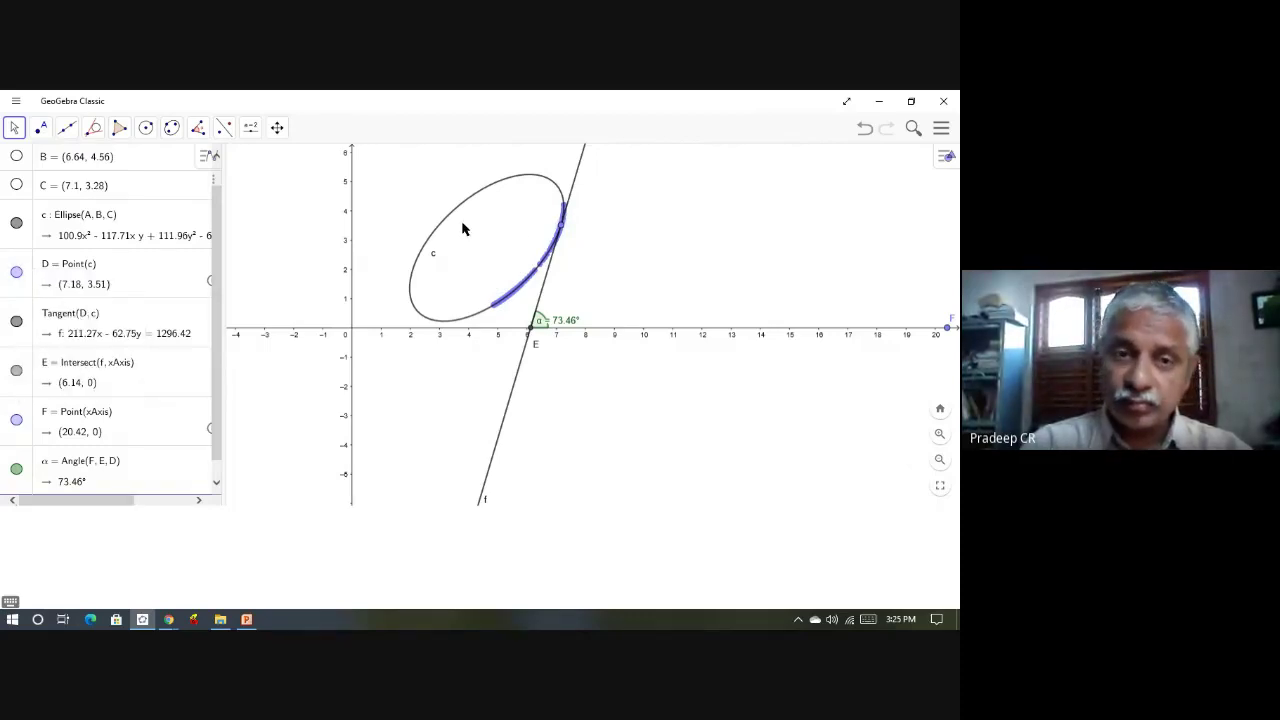
drag(485, 233, 510, 234)
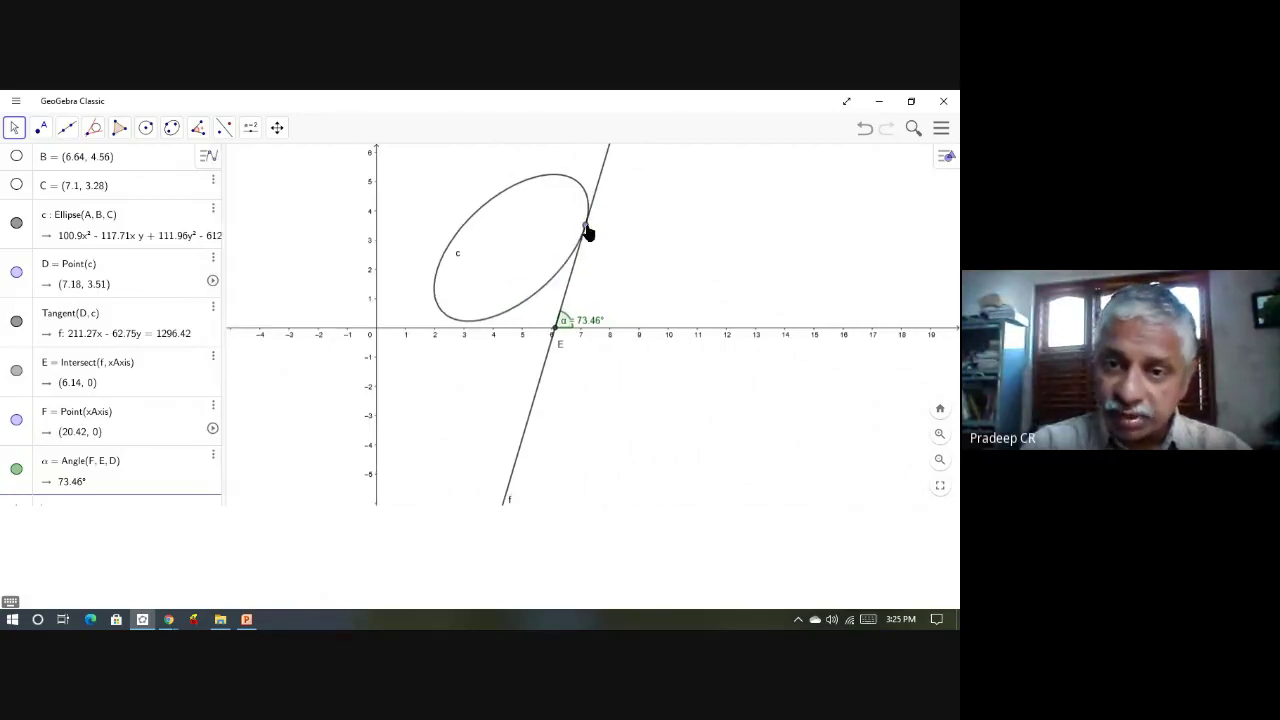
Step: Trace point D down the ellipse to about (5.07, 0.9), and turn off its trace option
drag(588, 233, 523, 307)
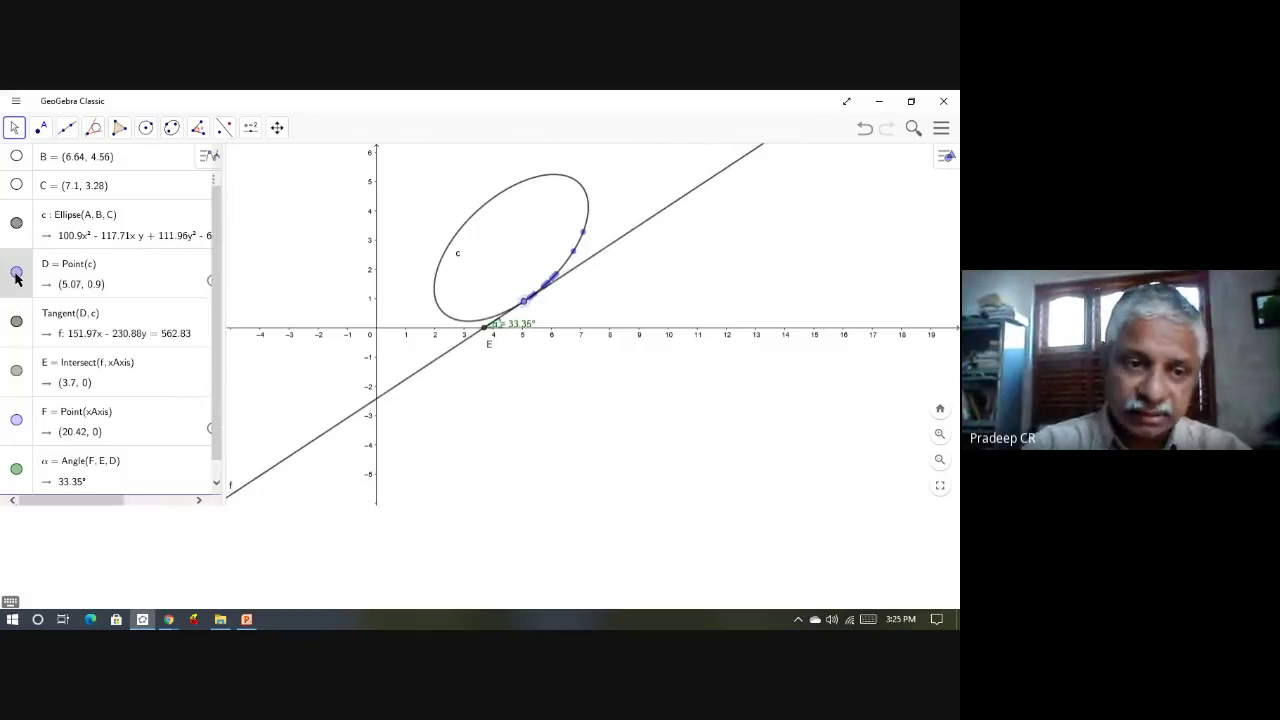
right_click(16, 276)
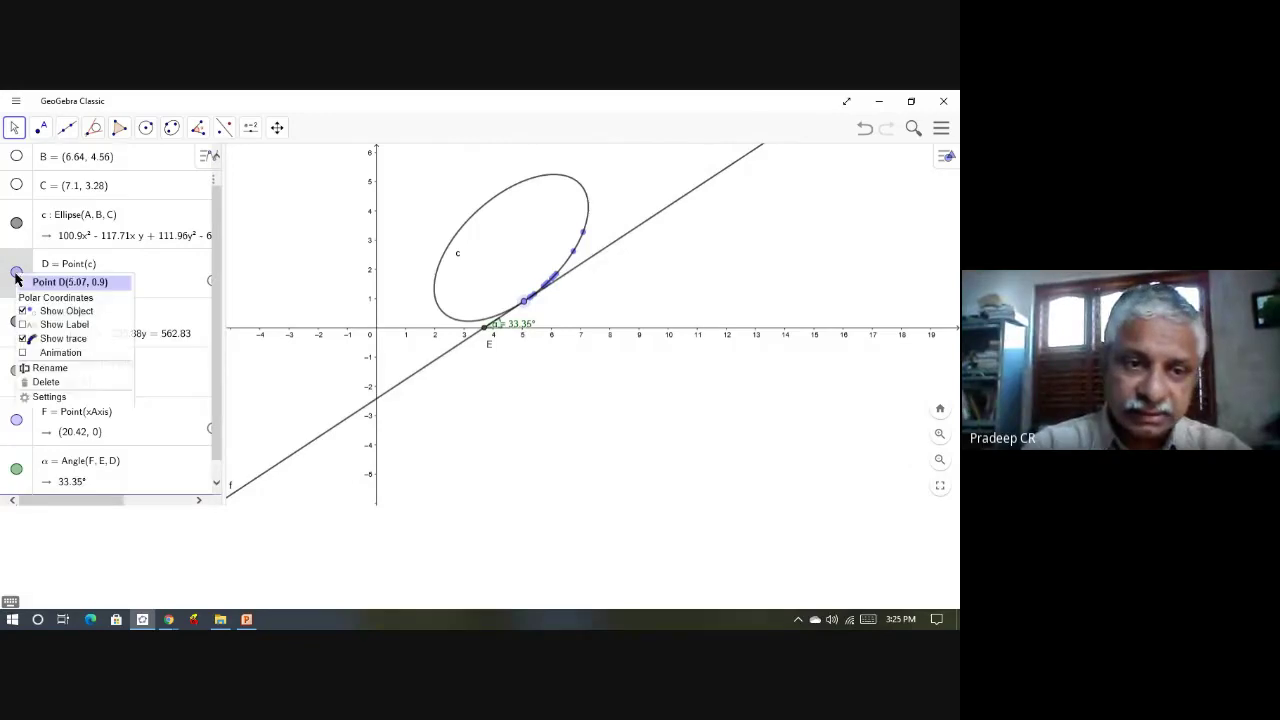
click(54, 338)
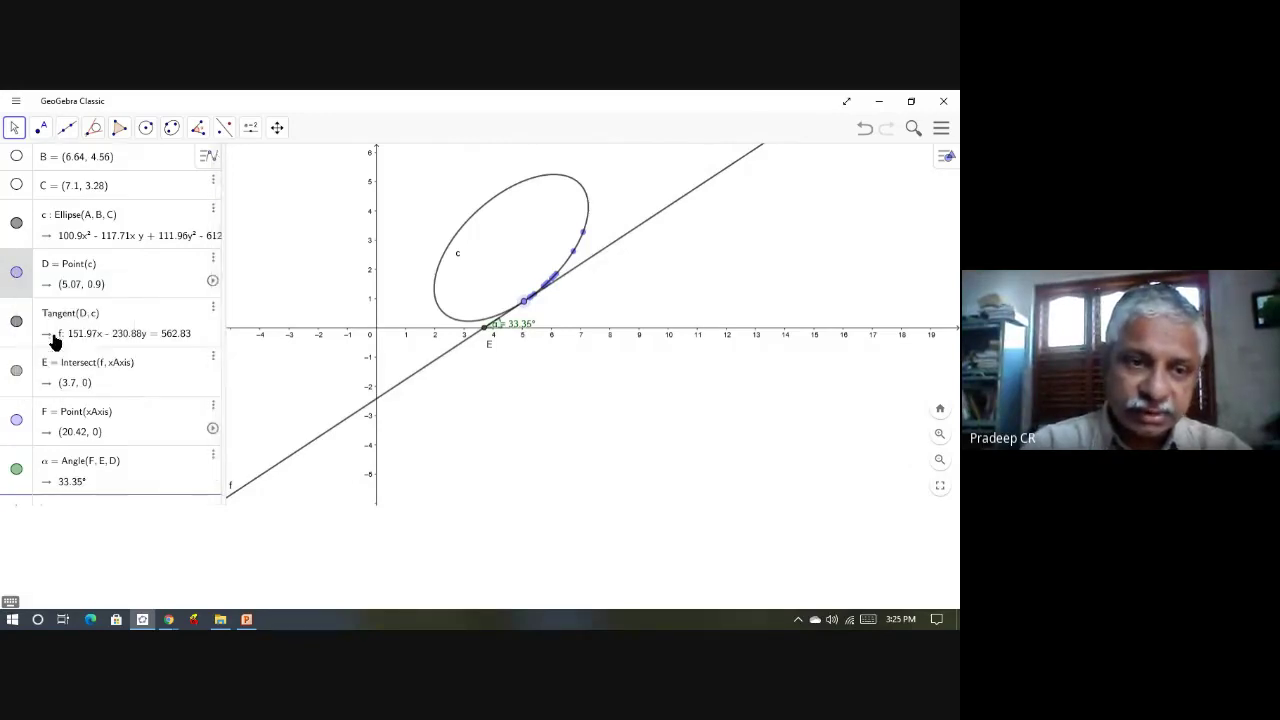
right_click(18, 272)
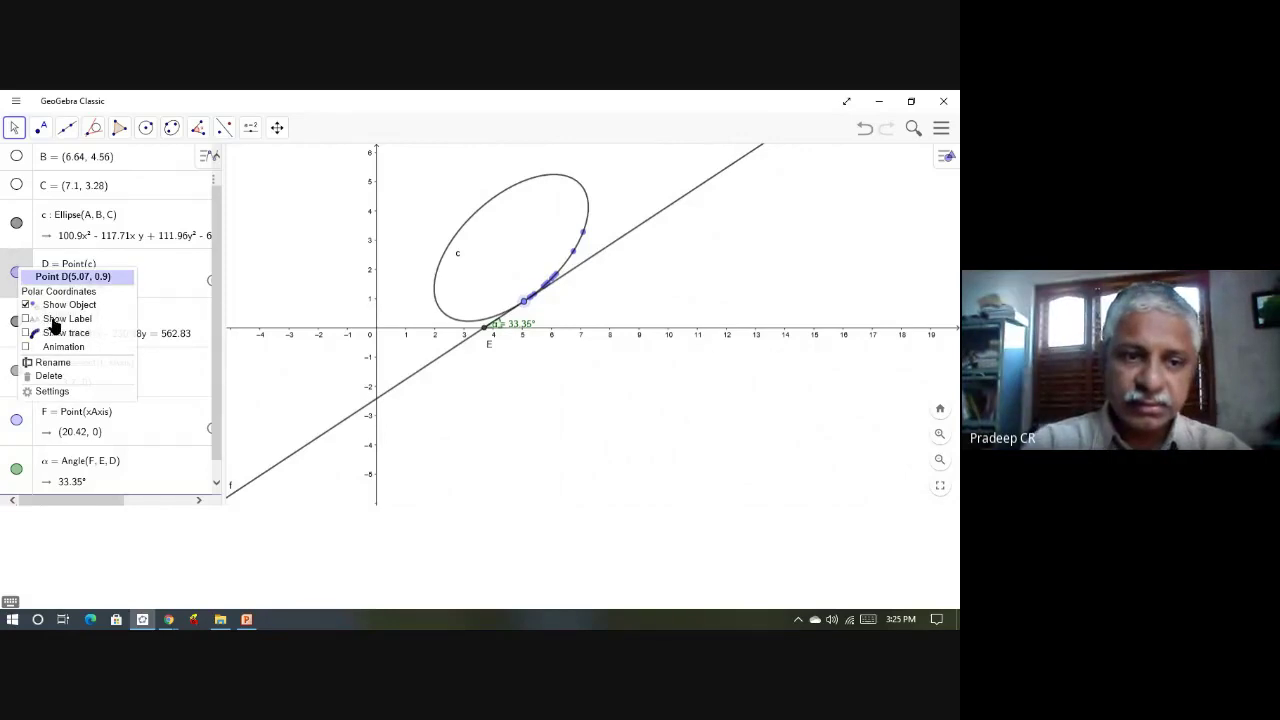
click(714, 286)
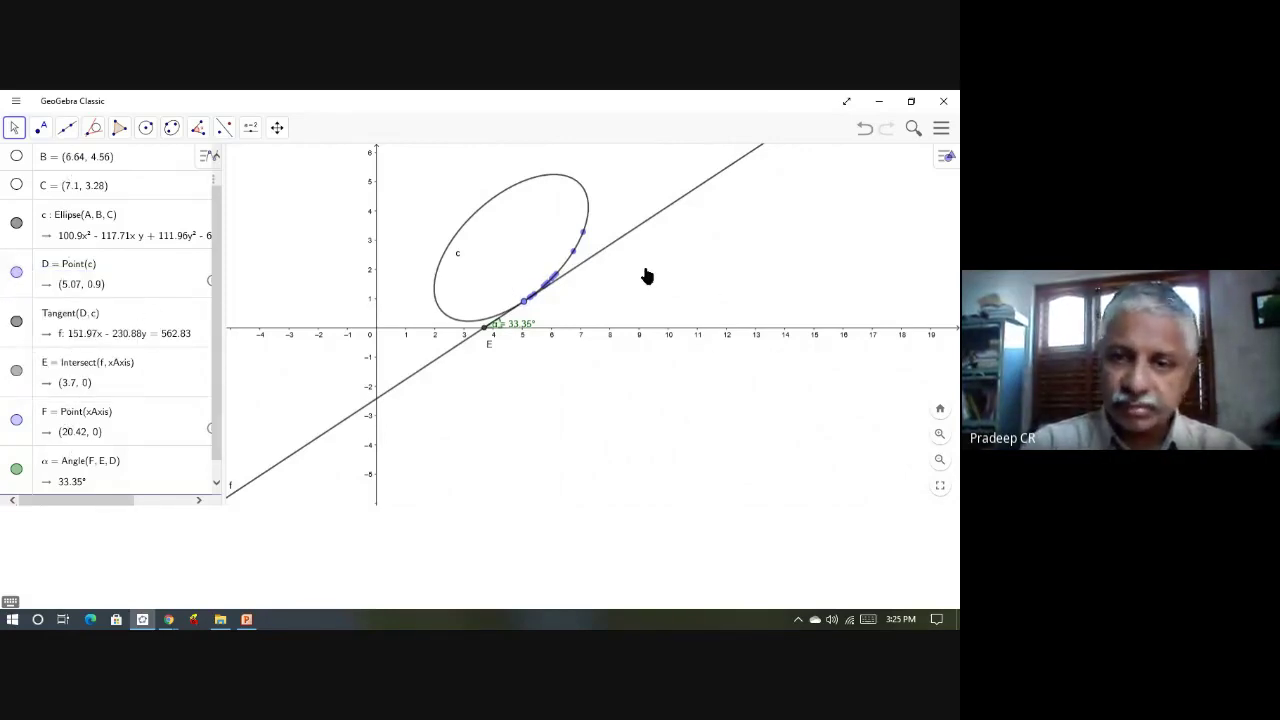
Step: Clear the drawn trace by shifting the graphics view, and move point D along the ellipse, ending at about (6.5, 2.23)
drag(644, 270, 656, 290)
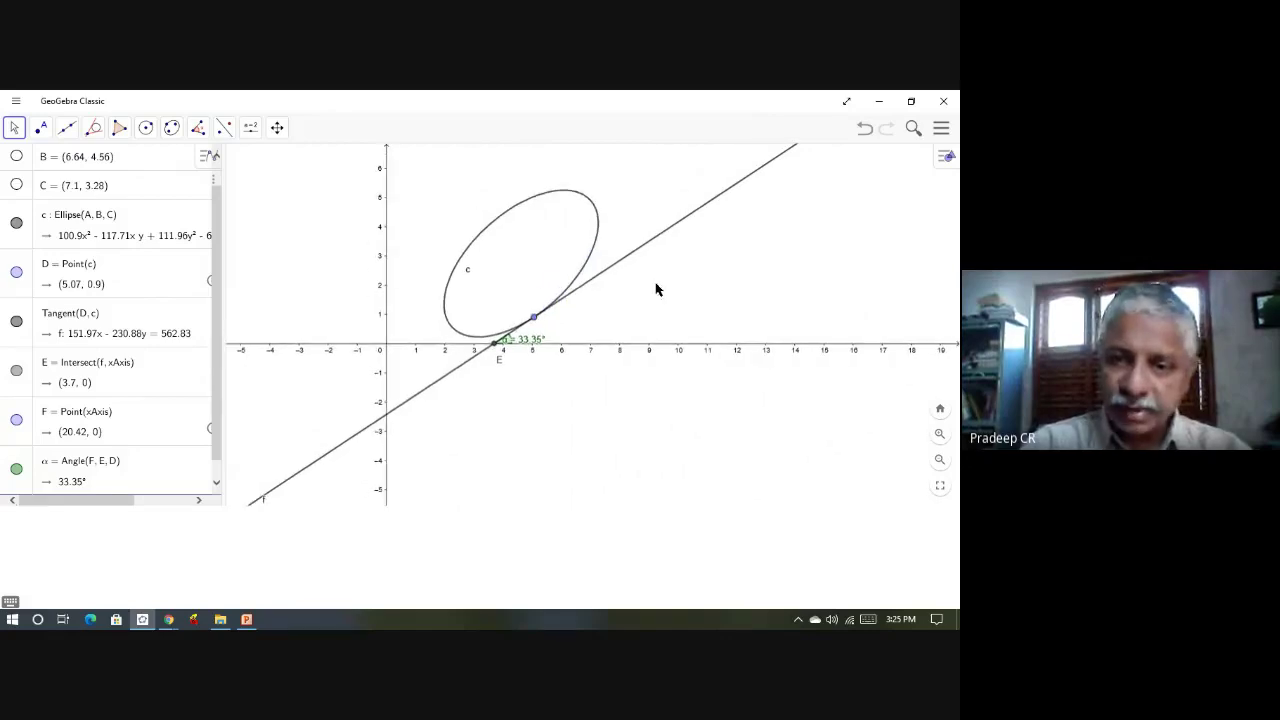
click(533, 319)
drag(536, 322, 556, 163)
drag(564, 171, 543, 260)
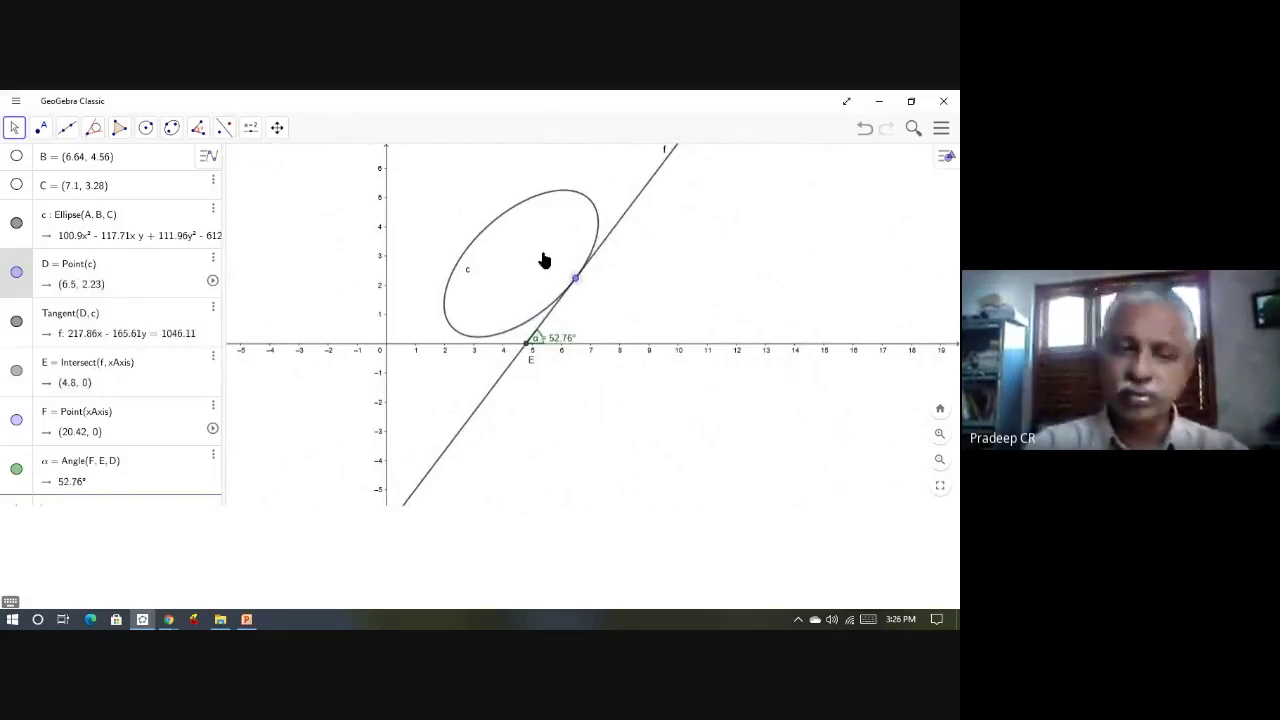
Step: Switch briefly to the Curvature slides in PowerPoint, and return to GeoGebra to start a new file without saving the ellipse construction
click(246, 620)
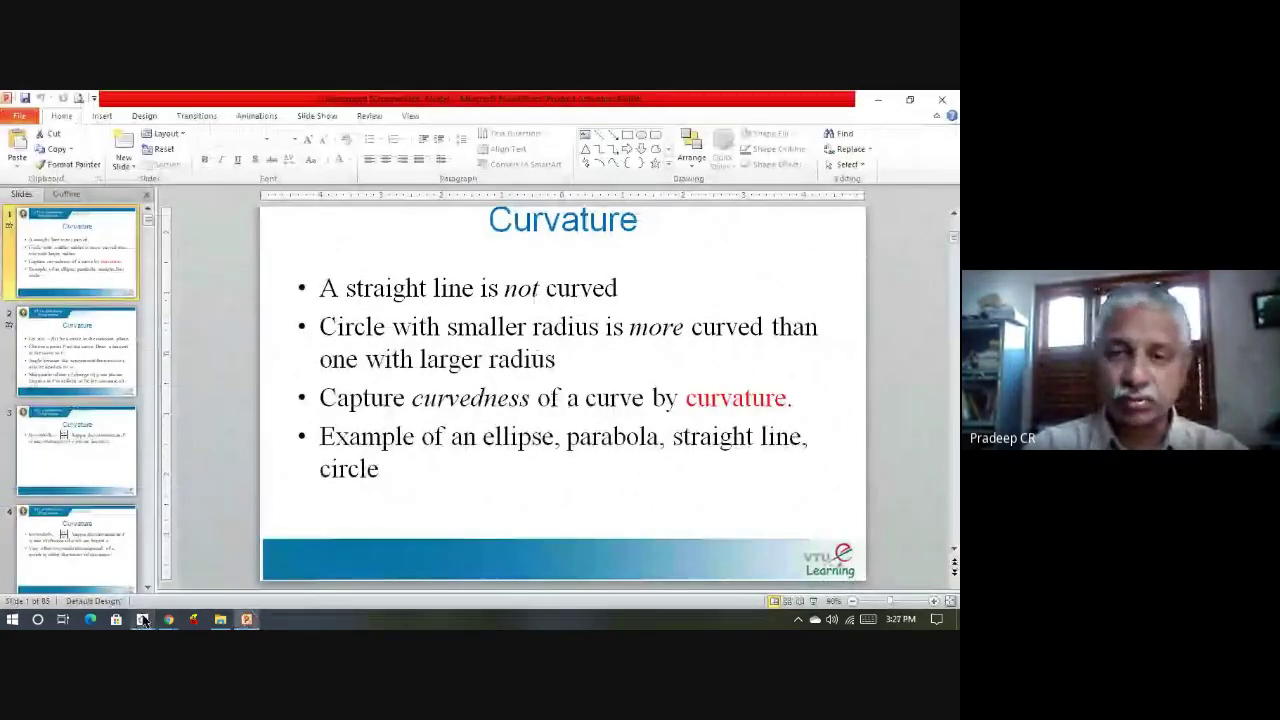
click(143, 620)
click(941, 128)
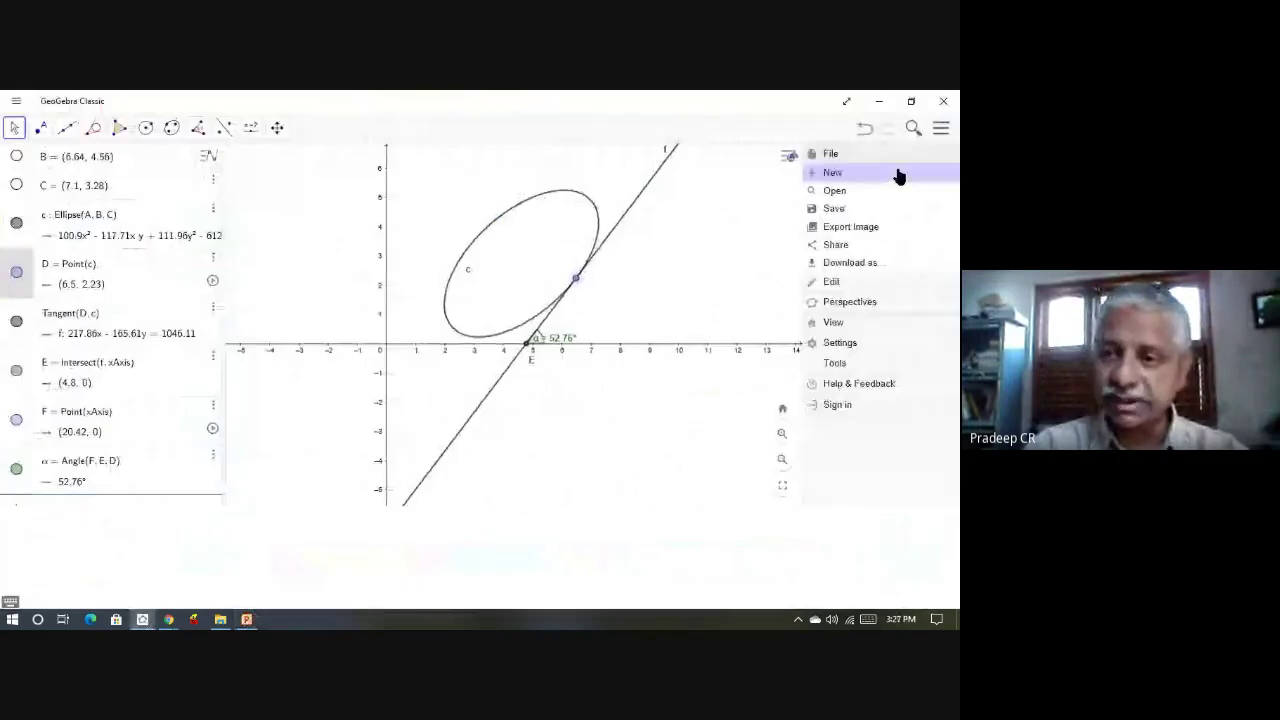
click(899, 176)
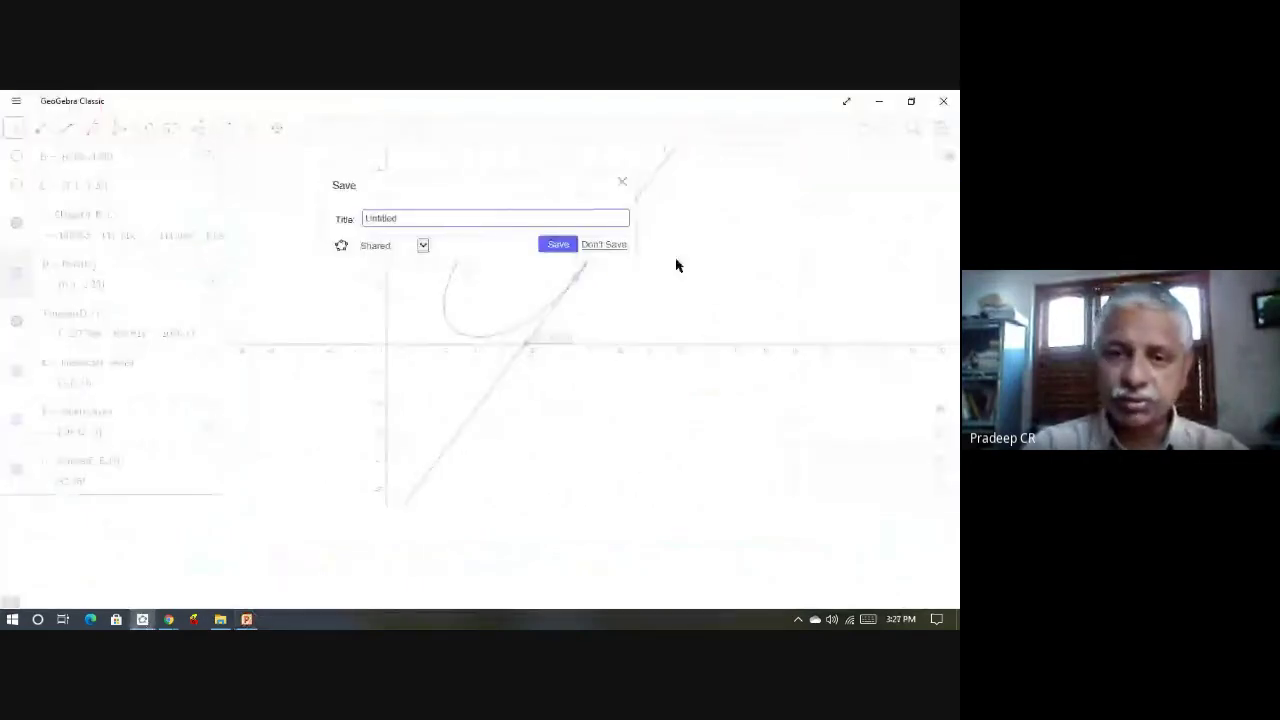
click(614, 246)
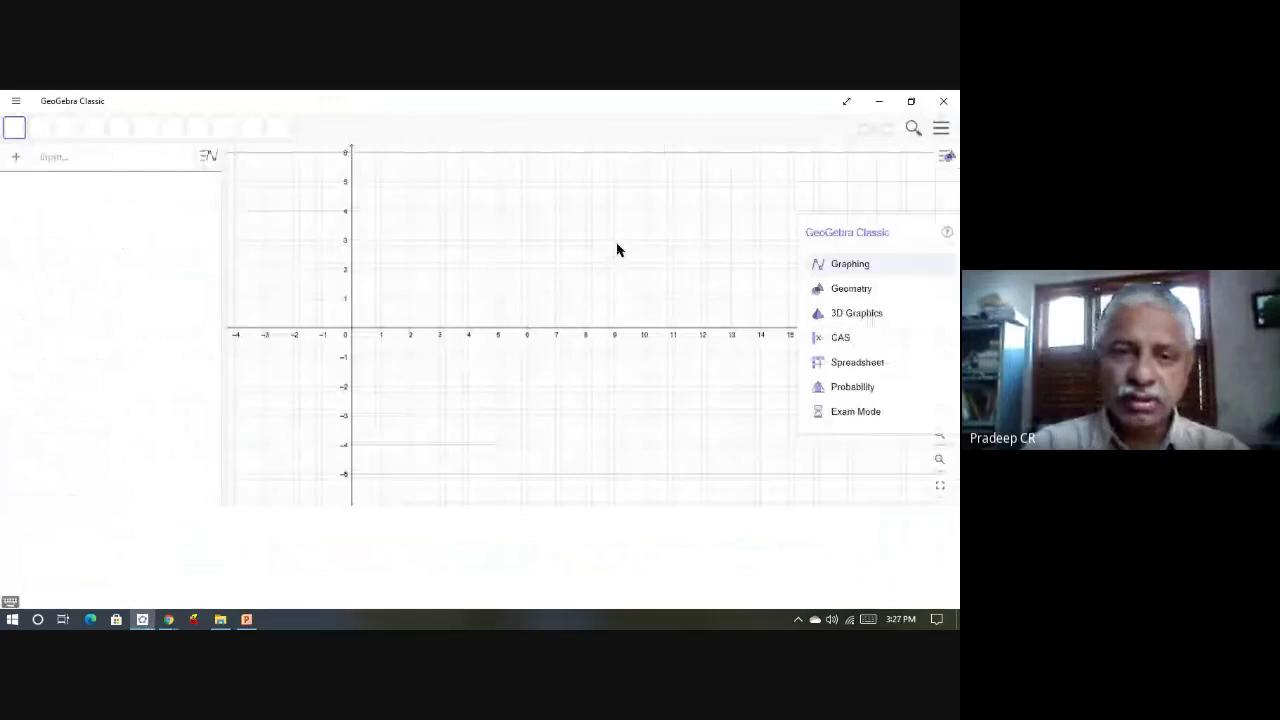
Step: Hide the grid in the new file's graphics view, keeping the axes
click(418, 212)
right_click(418, 212)
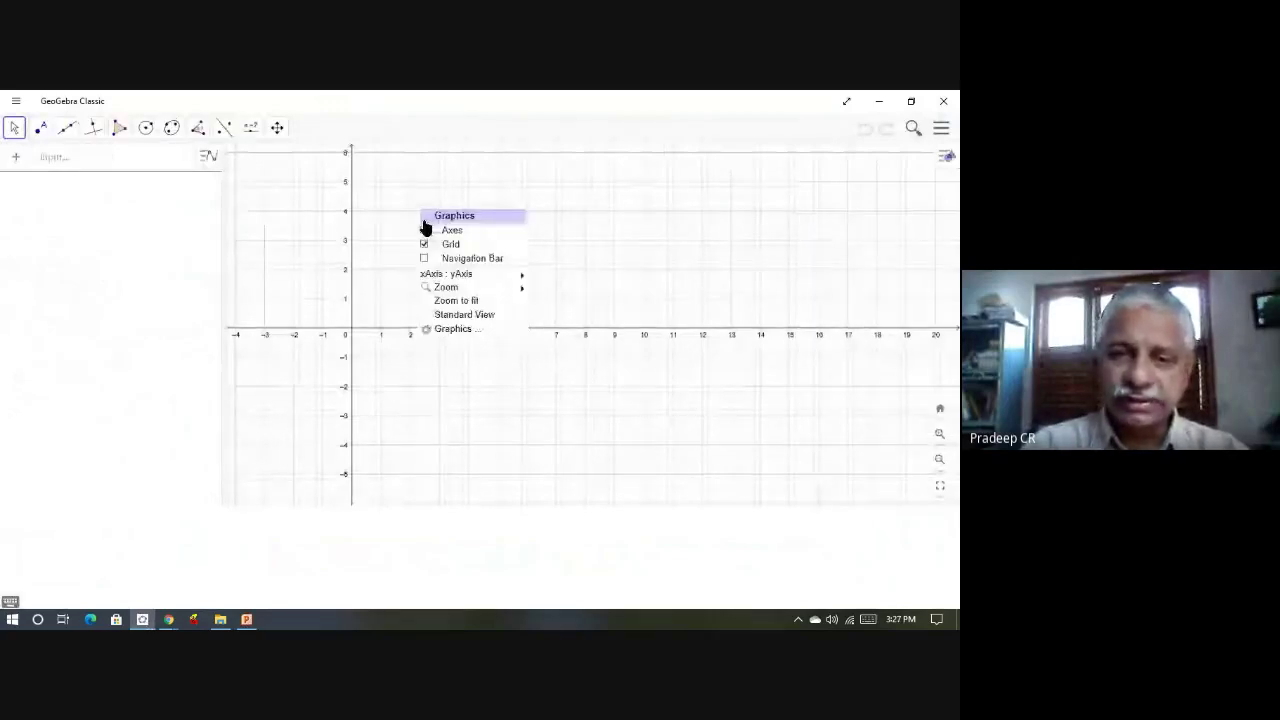
click(434, 244)
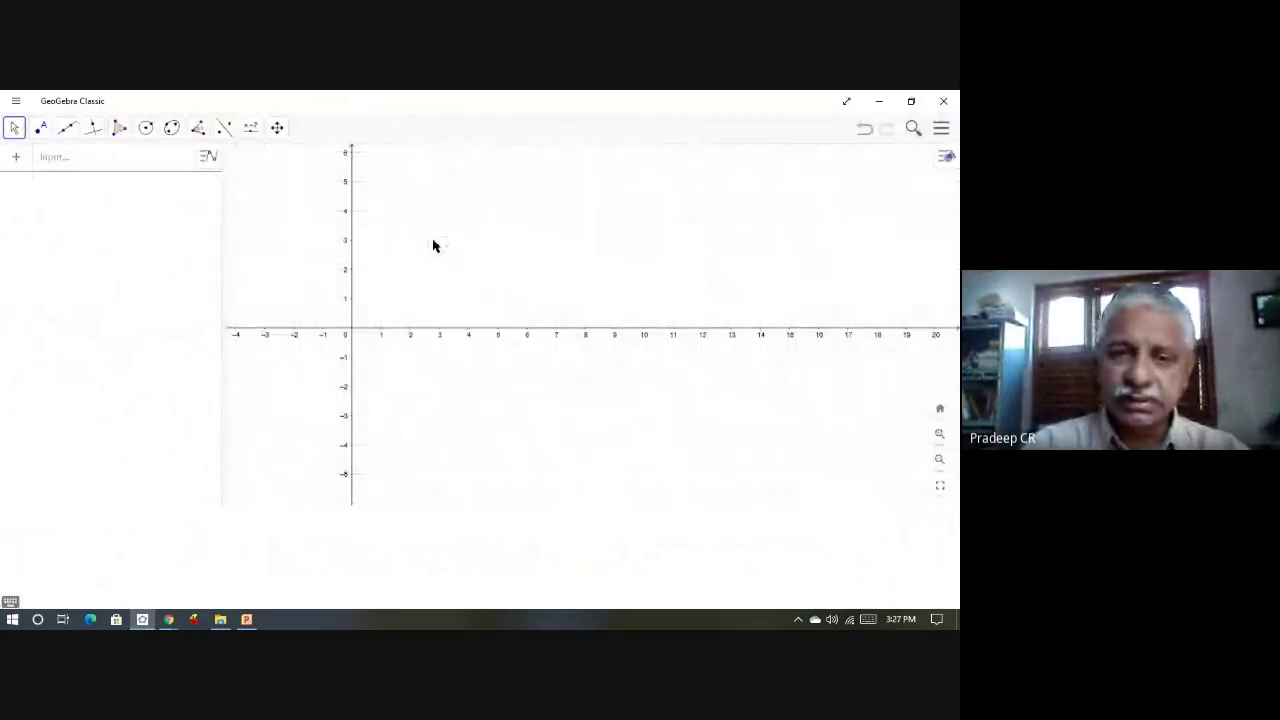
Step: Enter the equation y² = 4x to plot a parabola opening along the positive x-axis
click(121, 164)
text(y=)
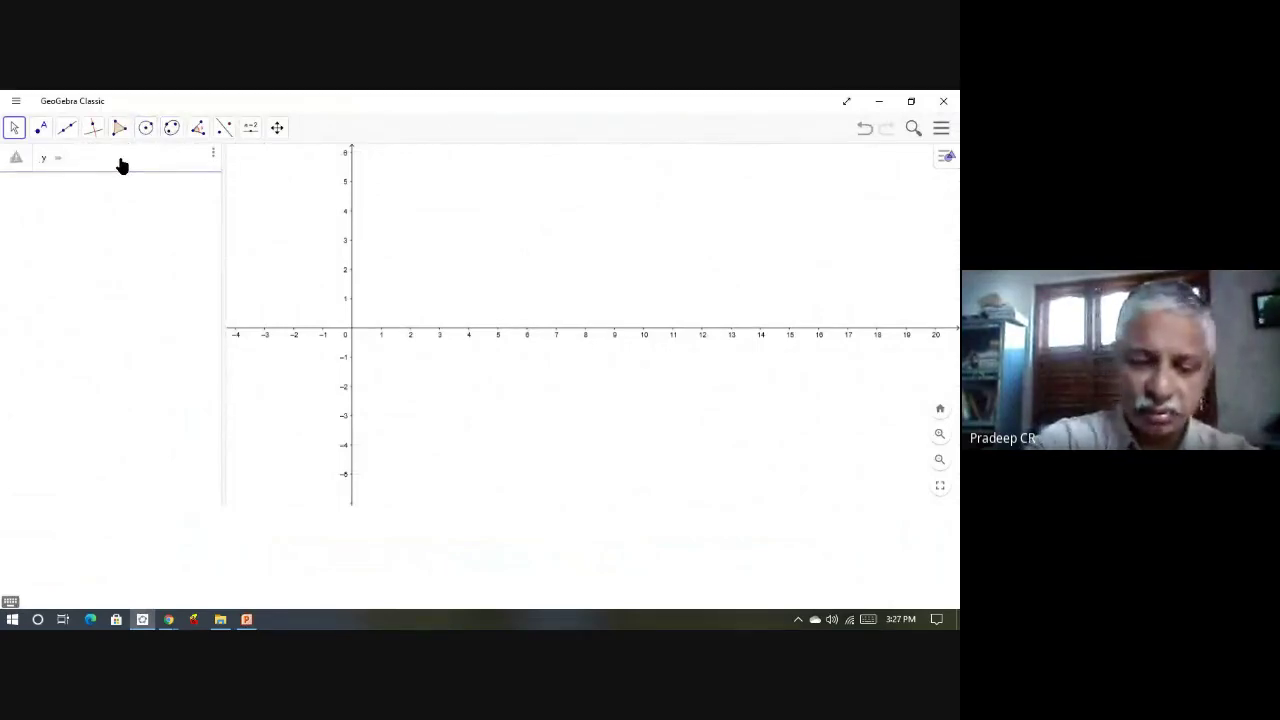
text(^2)
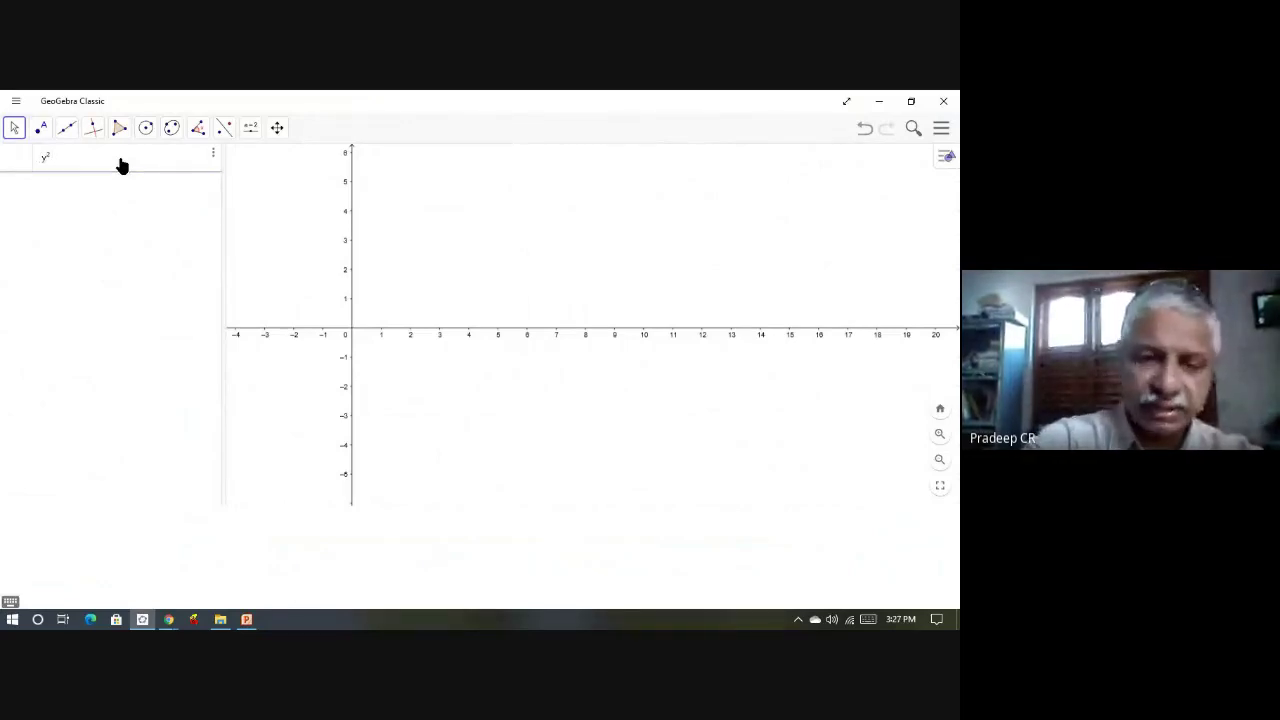
text(4x)
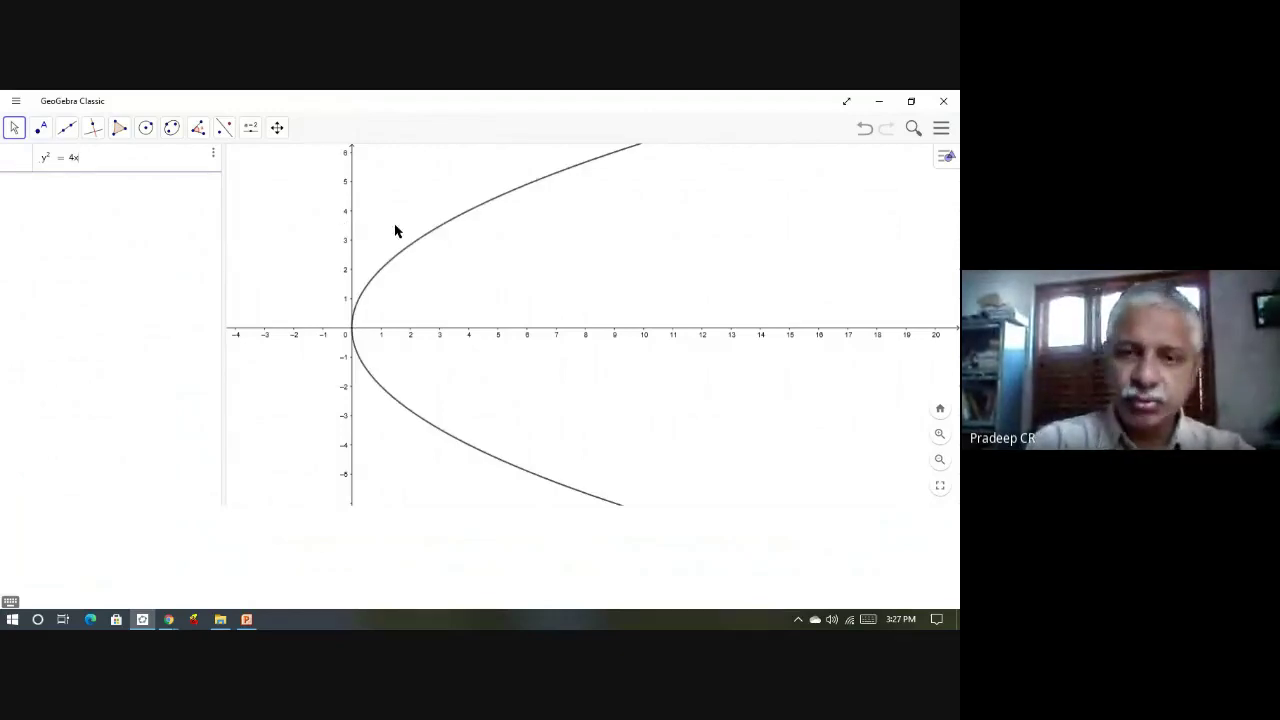
Step: Place a point on the parabola's upper branch at about (5.21, 4.57)
click(44, 131)
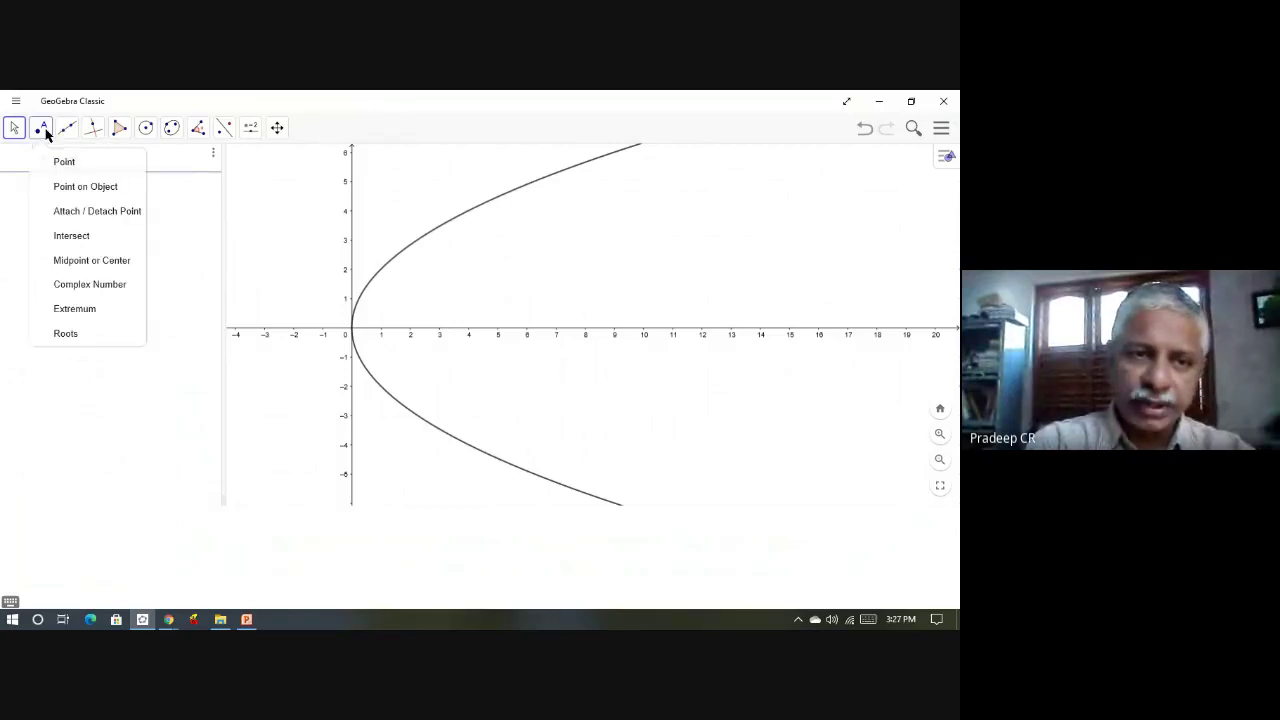
click(63, 162)
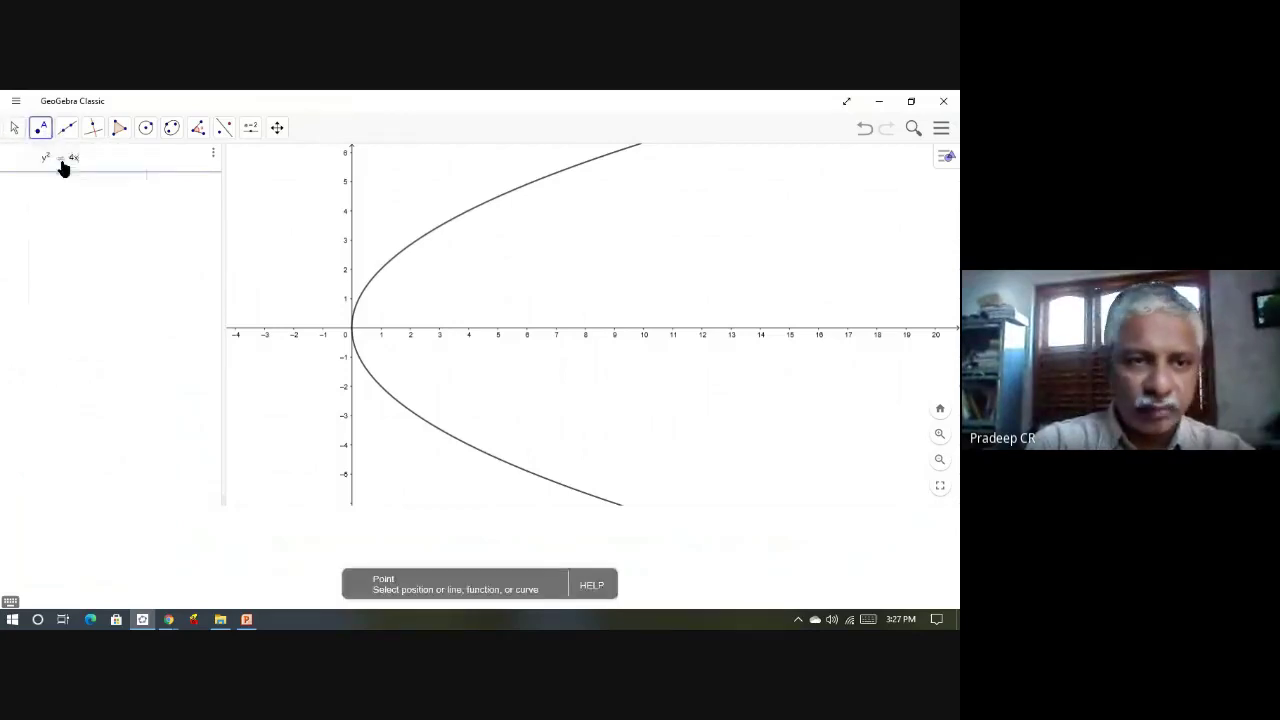
click(504, 196)
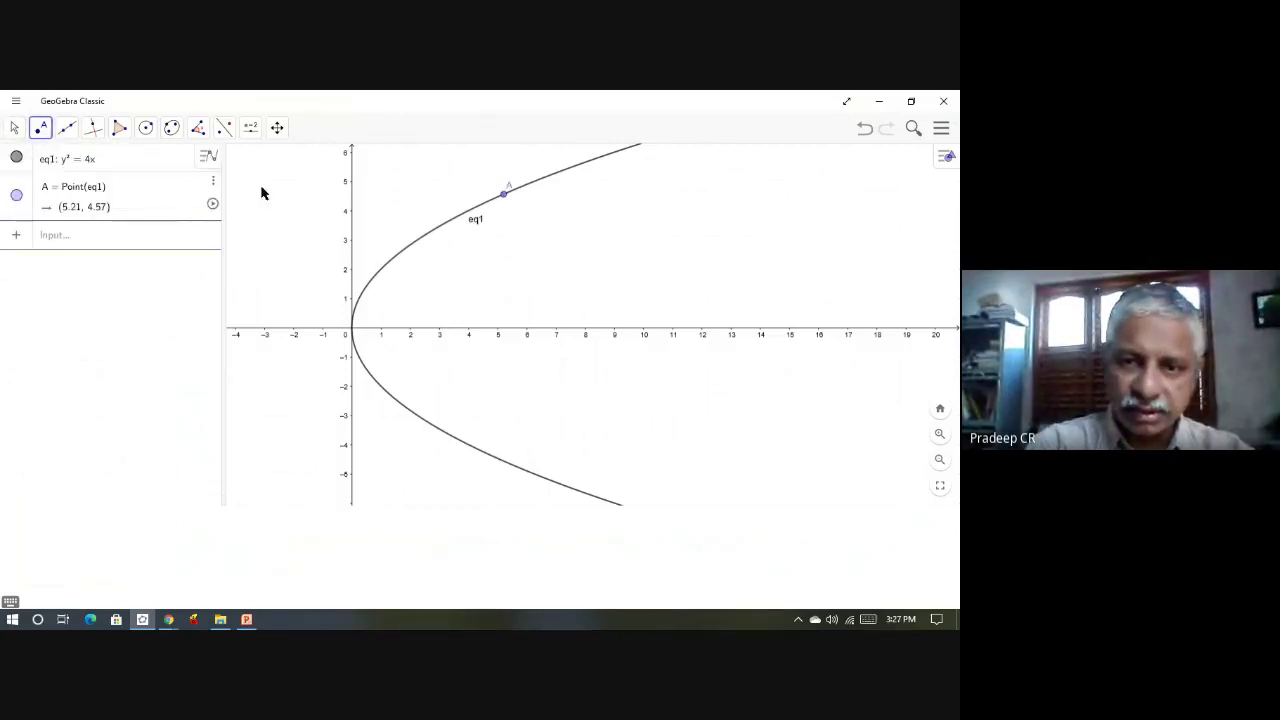
Step: Construct the tangent to the parabola at point A
click(68, 131)
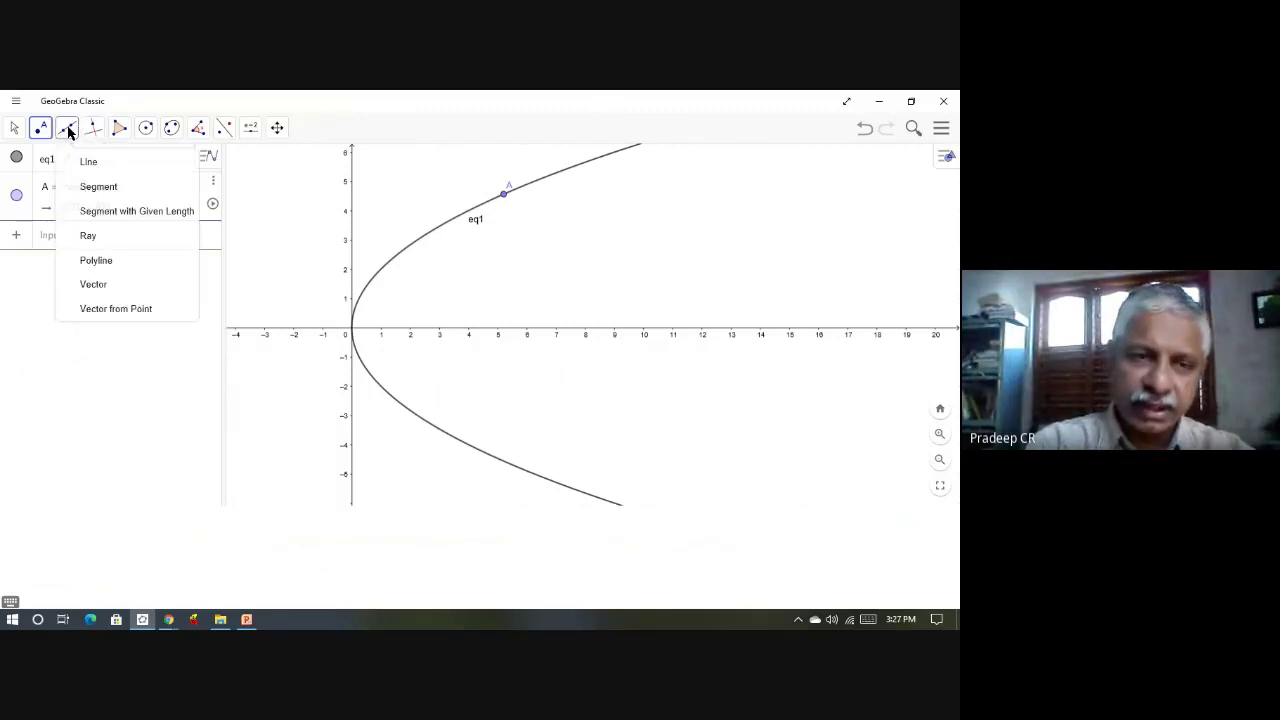
mouse_move(93, 137)
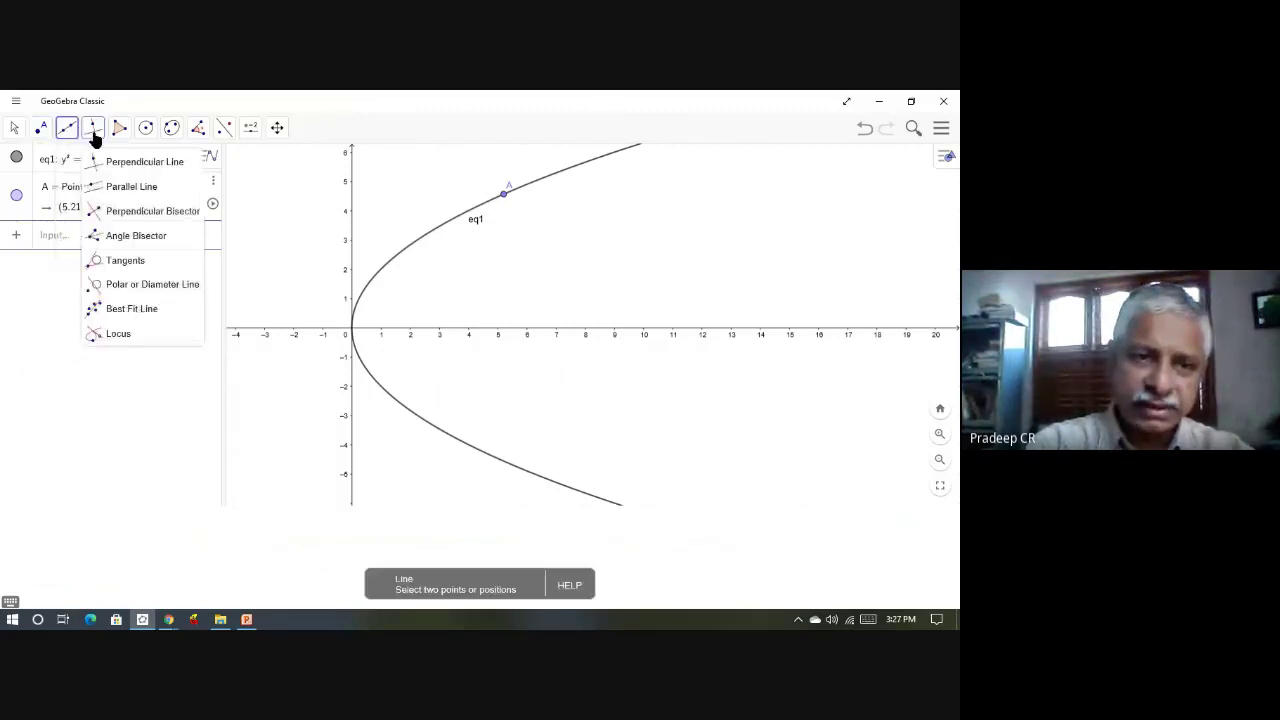
click(122, 261)
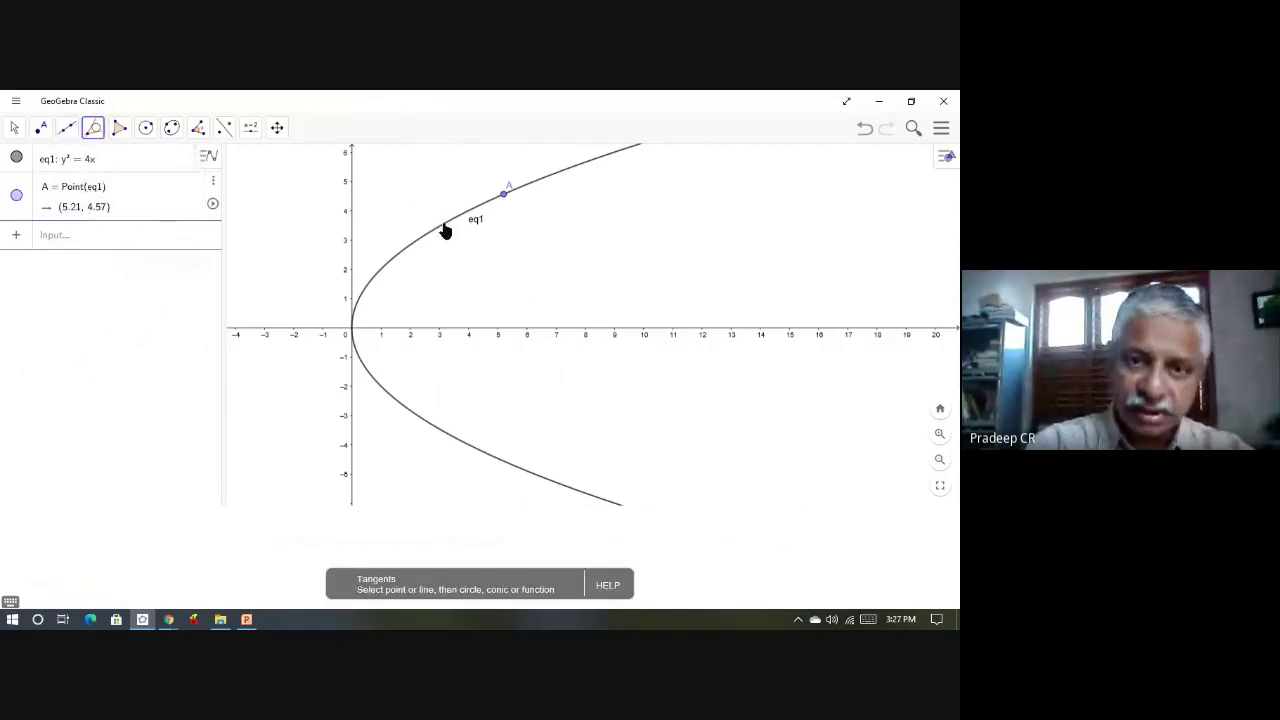
click(443, 228)
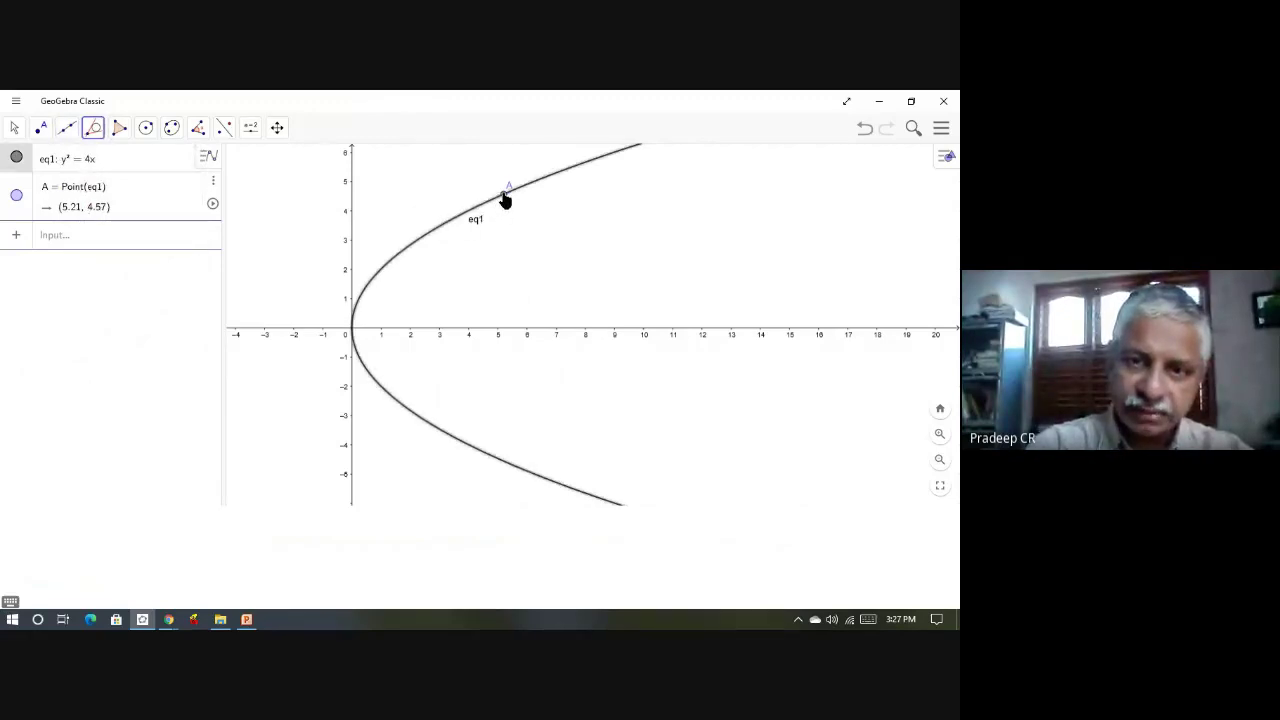
click(504, 196)
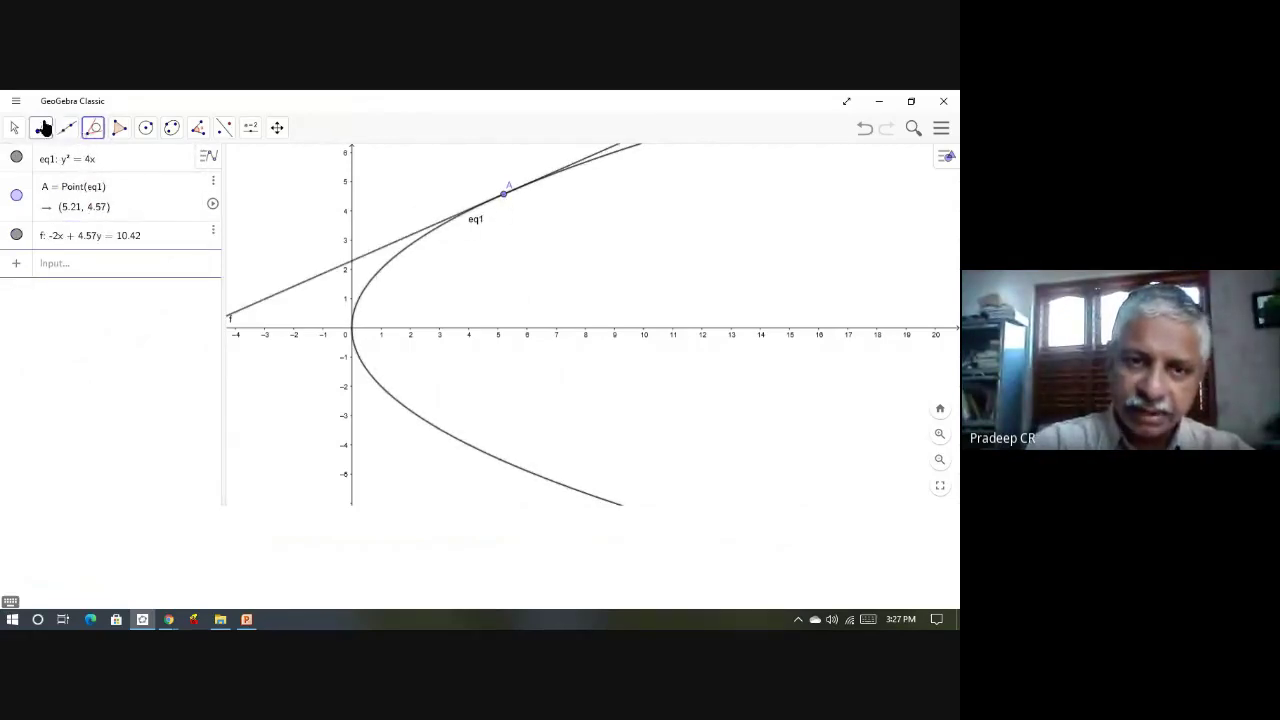
click(41, 130)
click(57, 162)
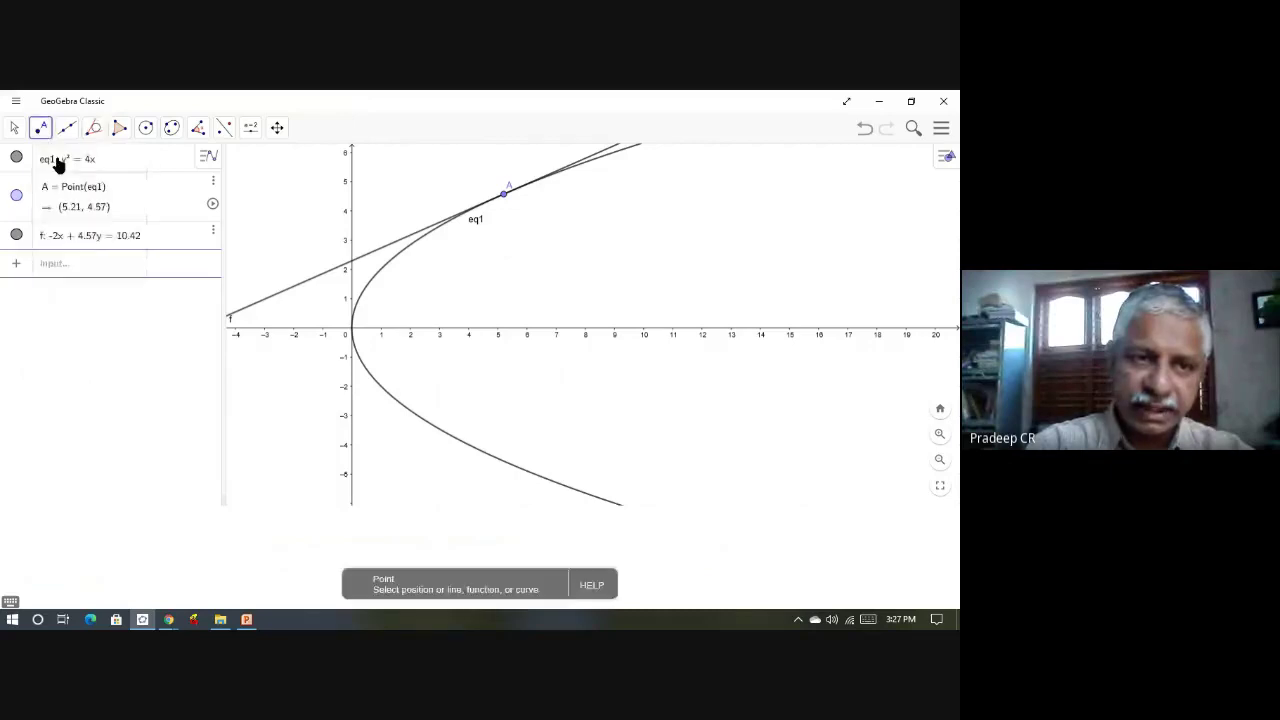
drag(555, 276, 777, 294)
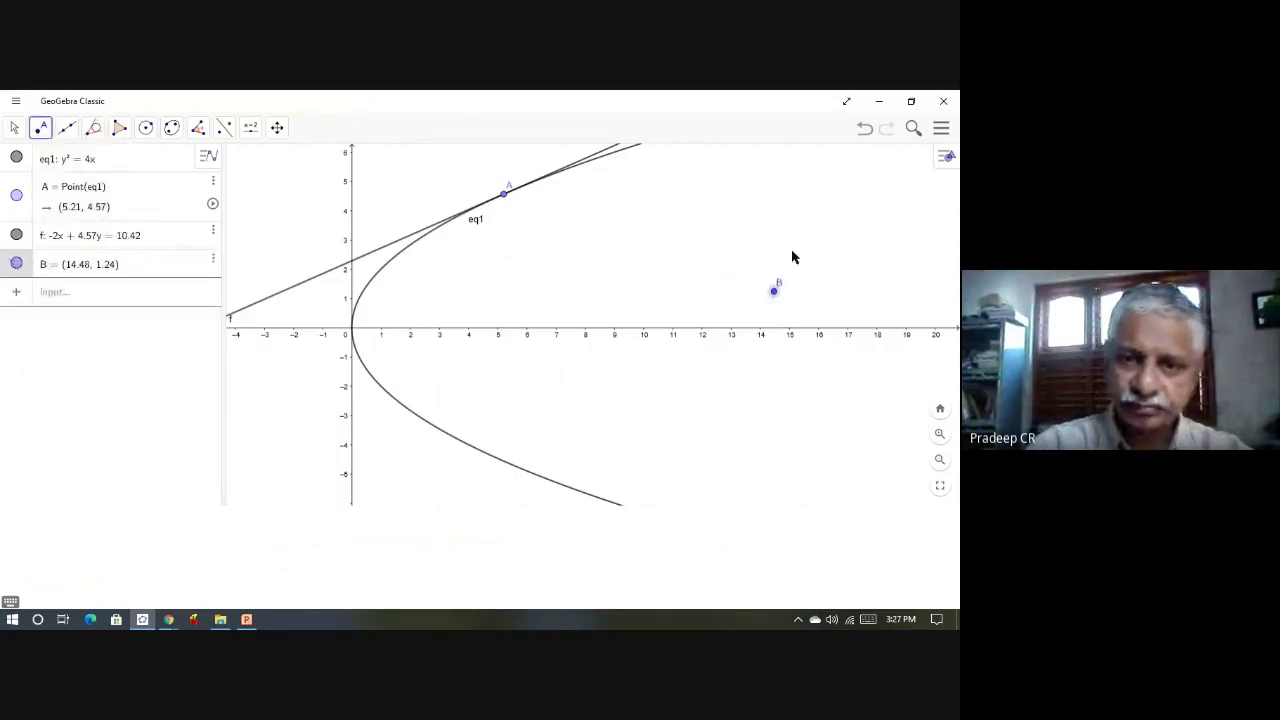
click(865, 130)
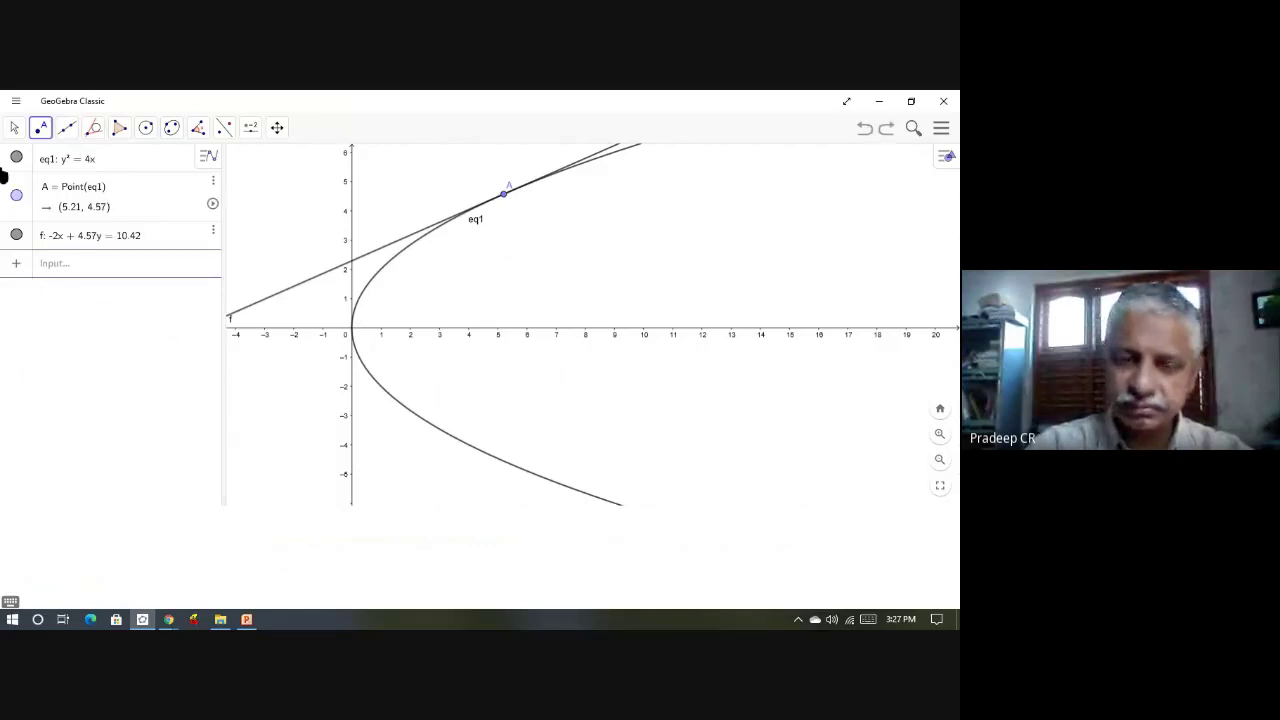
Step: Create the intersection point of tangent f and the x-axis
click(14, 128)
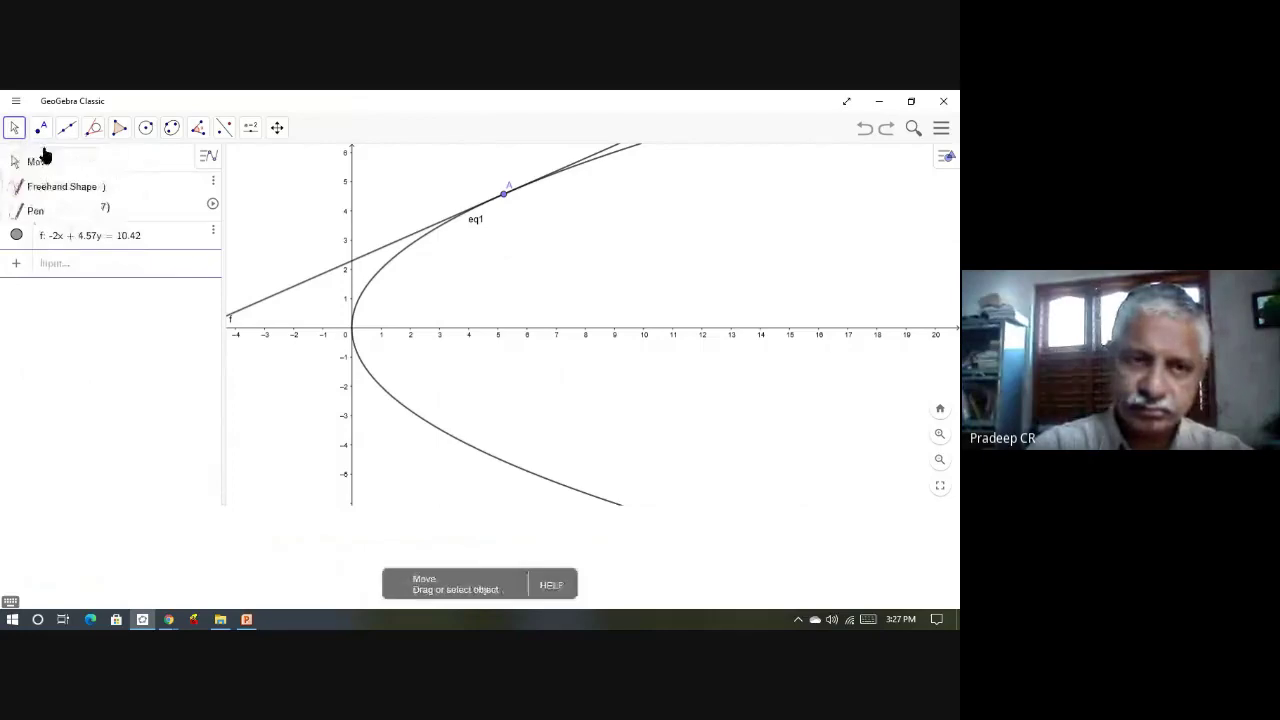
click(36, 166)
drag(655, 287, 755, 290)
click(41, 130)
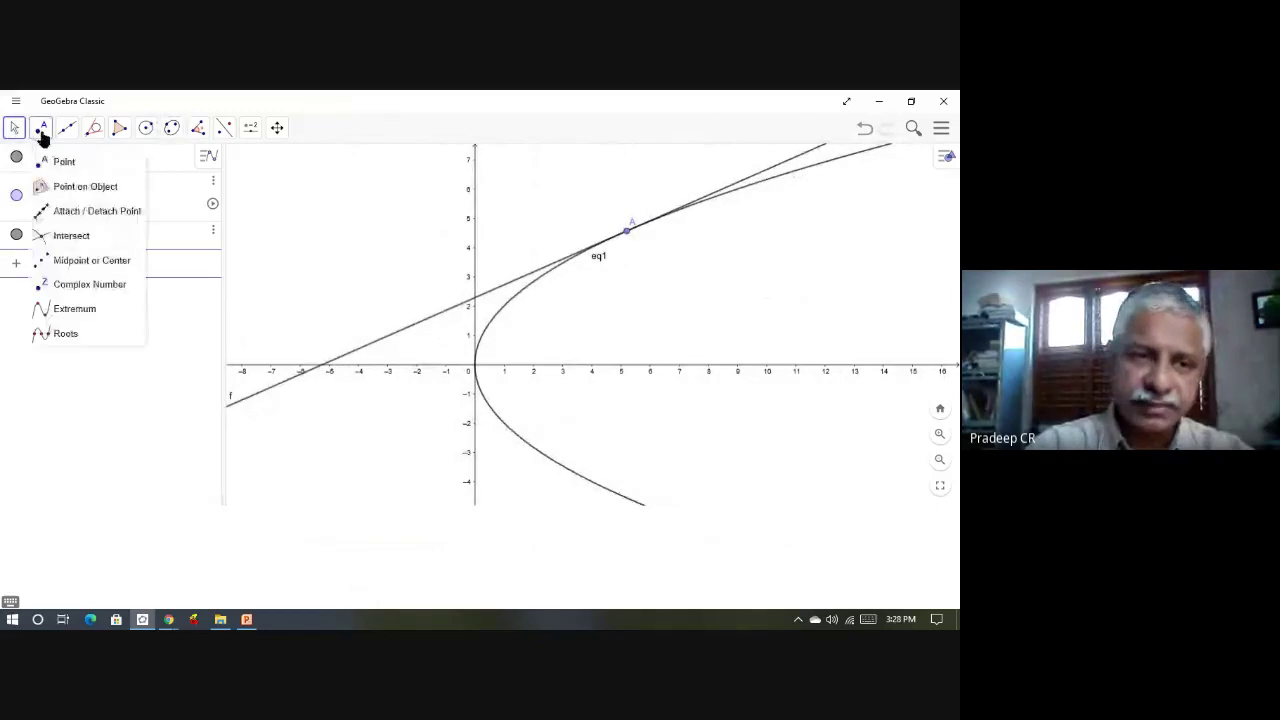
click(63, 236)
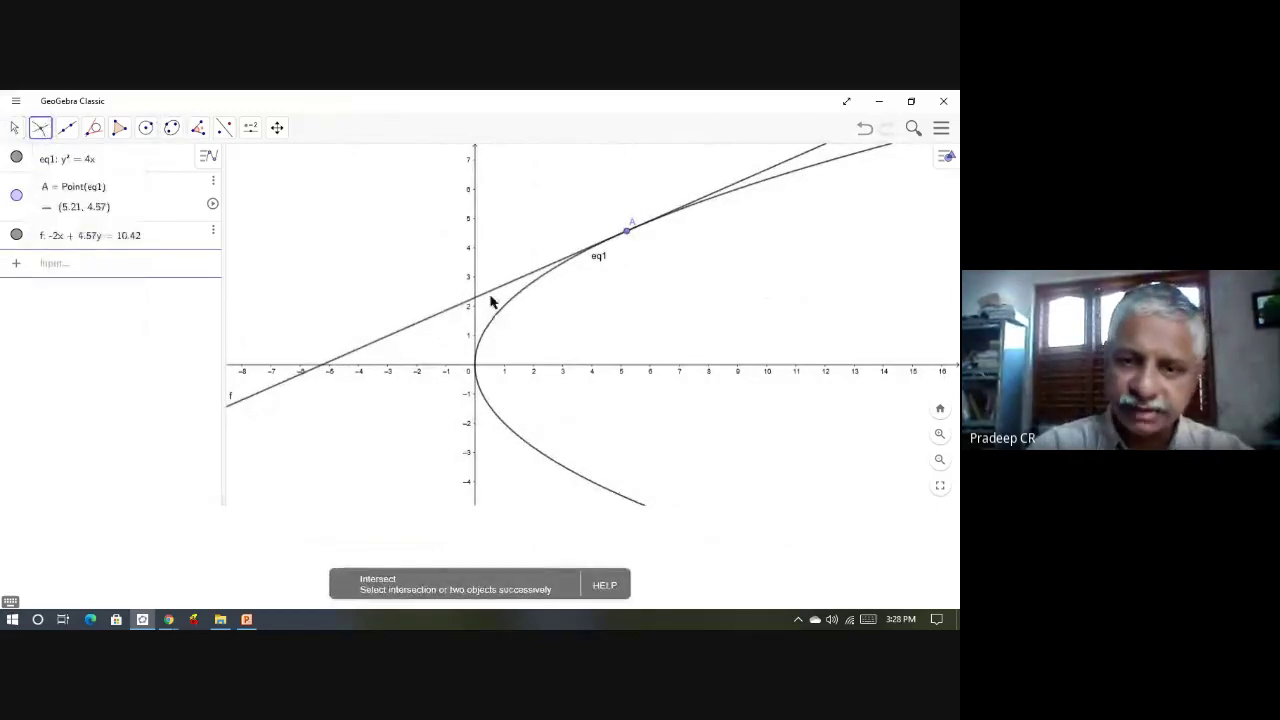
click(489, 295)
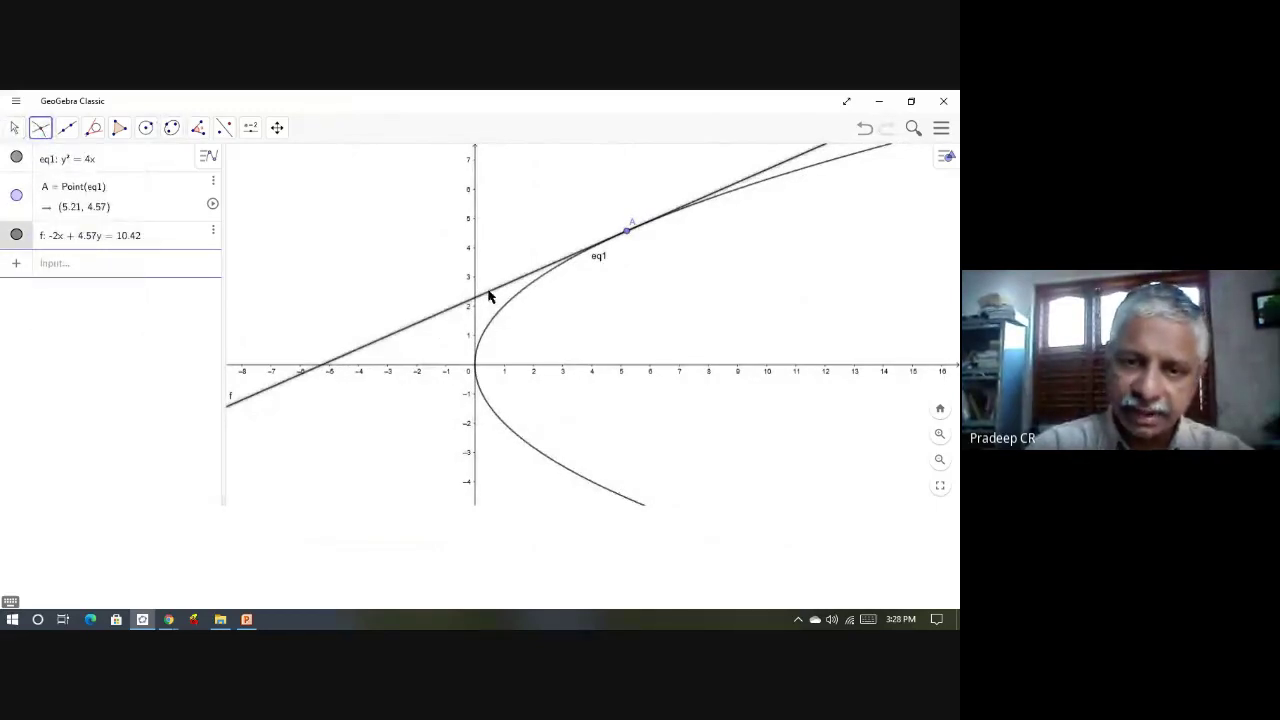
click(432, 371)
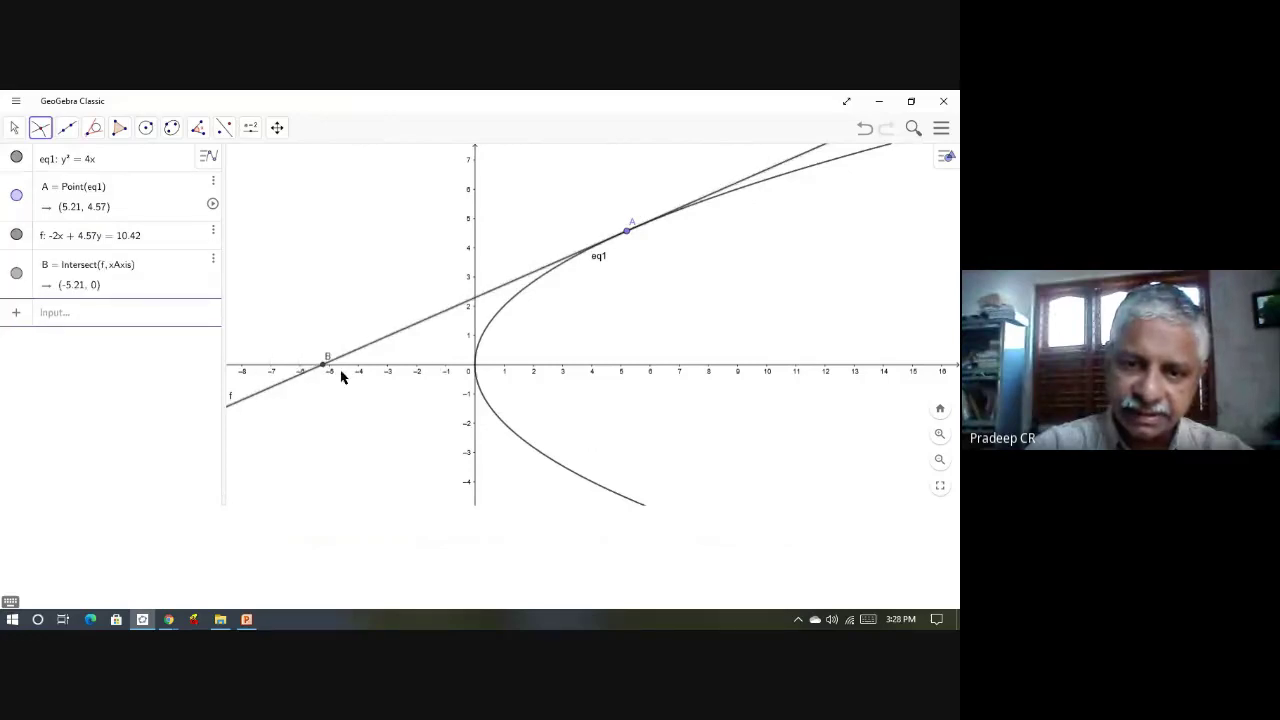
Step: Place a point on the positive x-axis at about (15.58, 0), far beyond the parabola's vertex
click(37, 135)
click(46, 162)
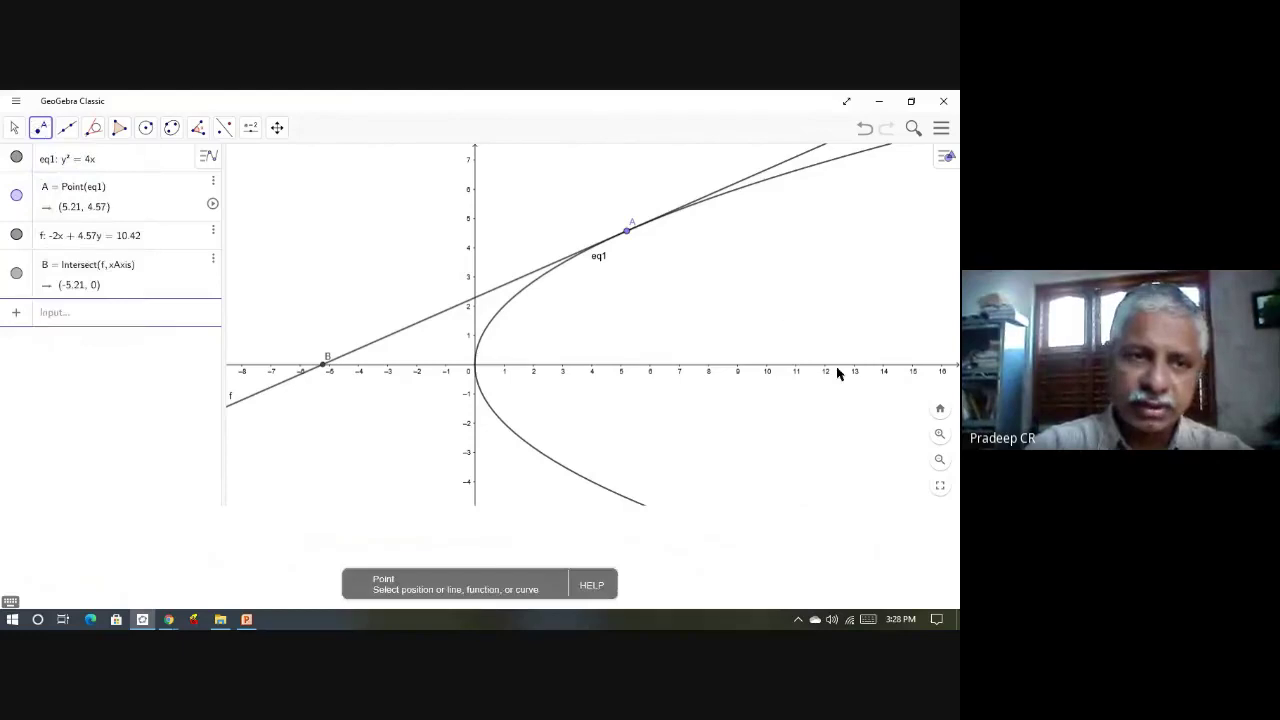
click(929, 366)
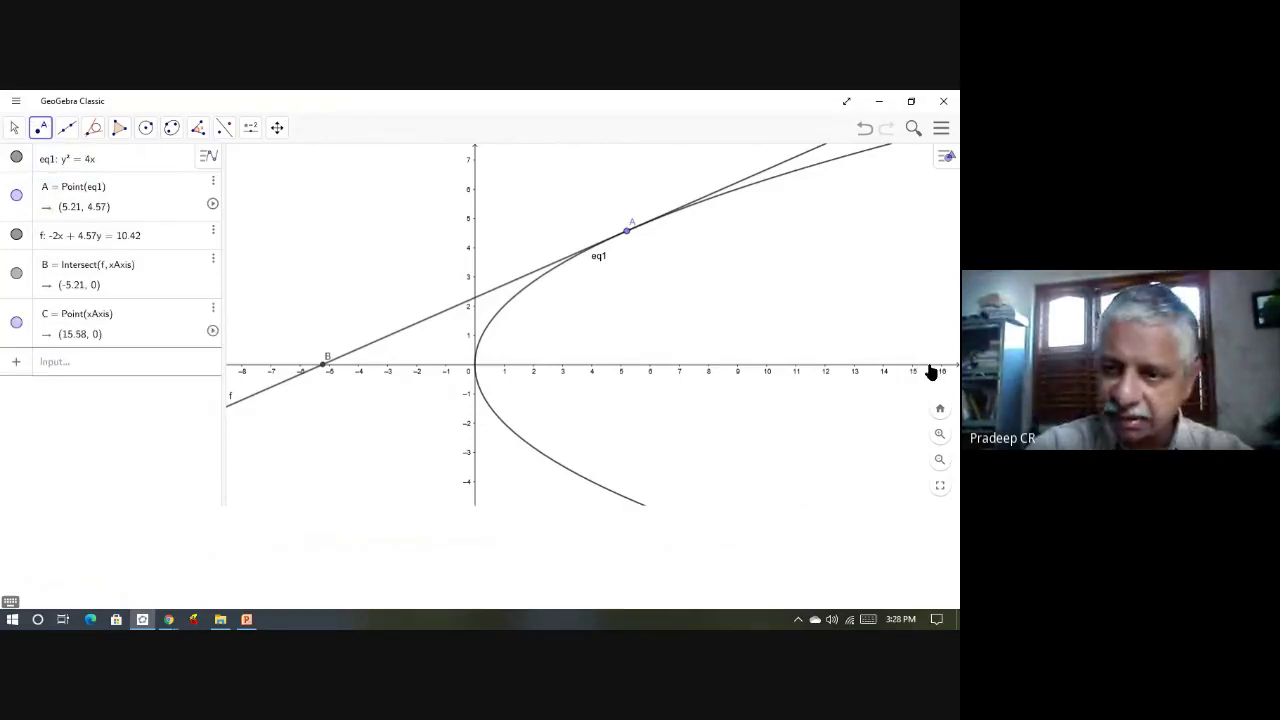
Step: Create angle CBA between the x-axis and the tangent, and move point A along the parabola to about (5.45, 4.67)
click(197, 133)
click(210, 163)
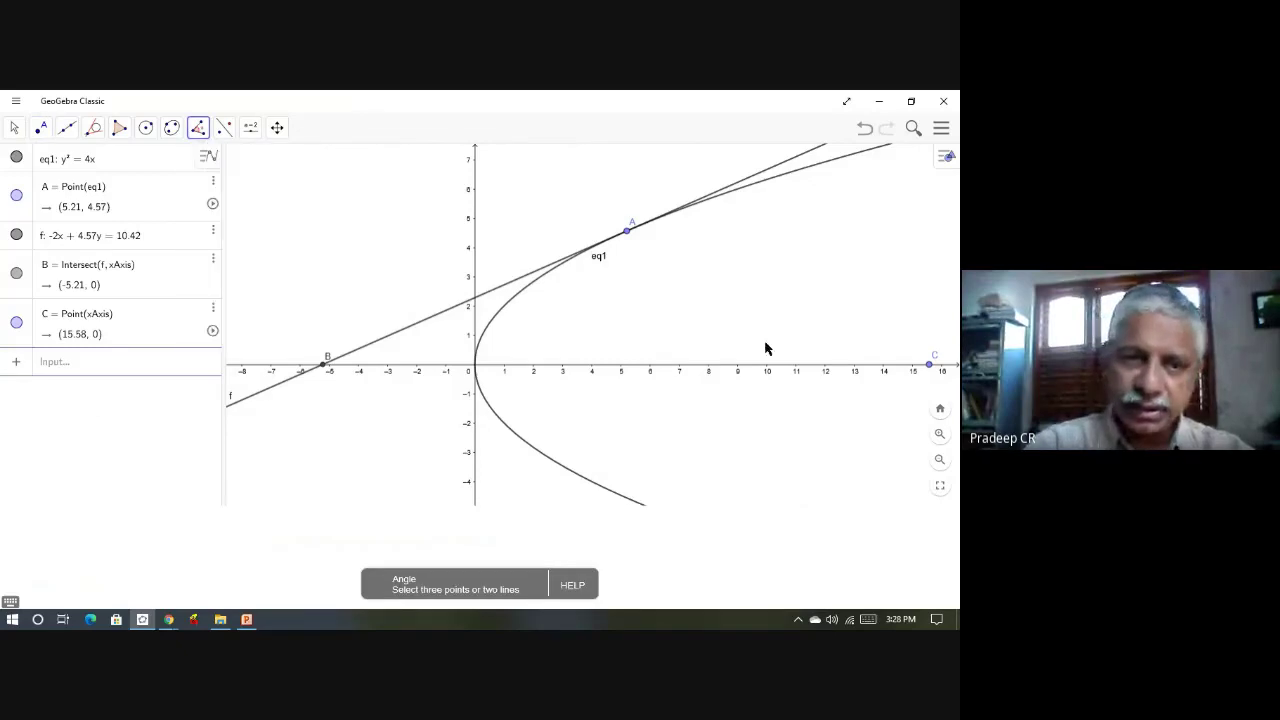
click(929, 366)
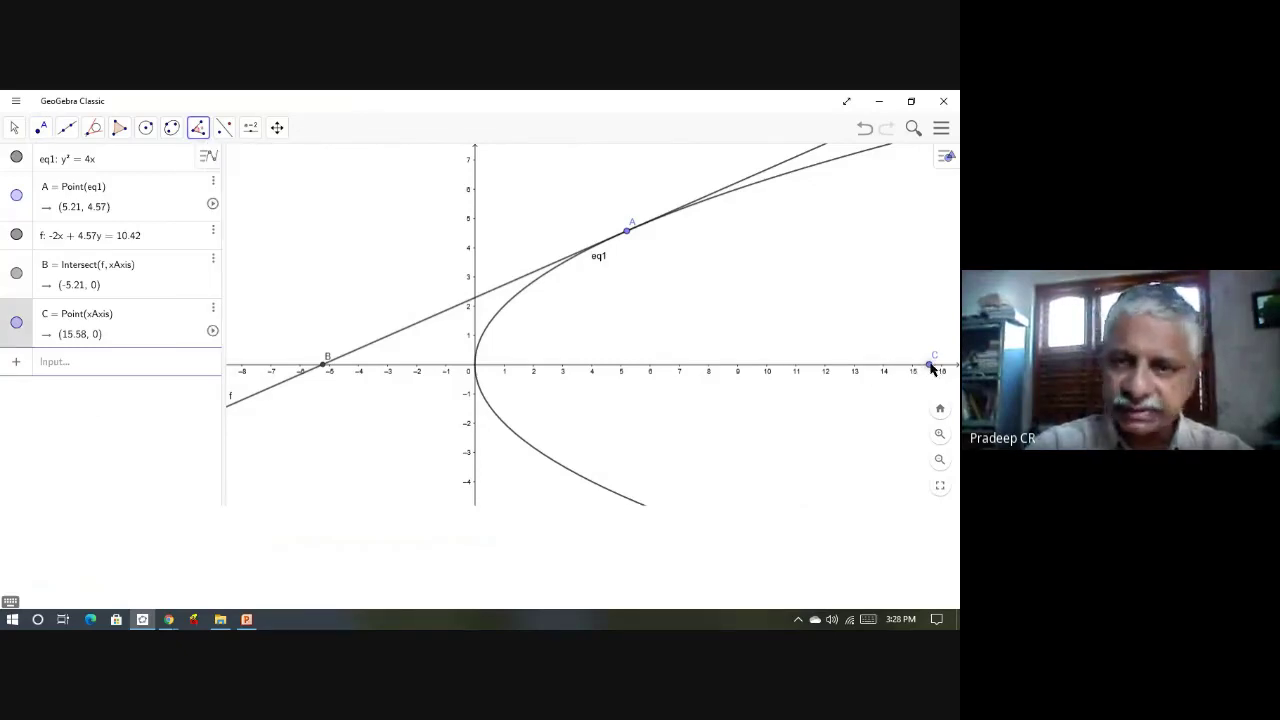
click(325, 368)
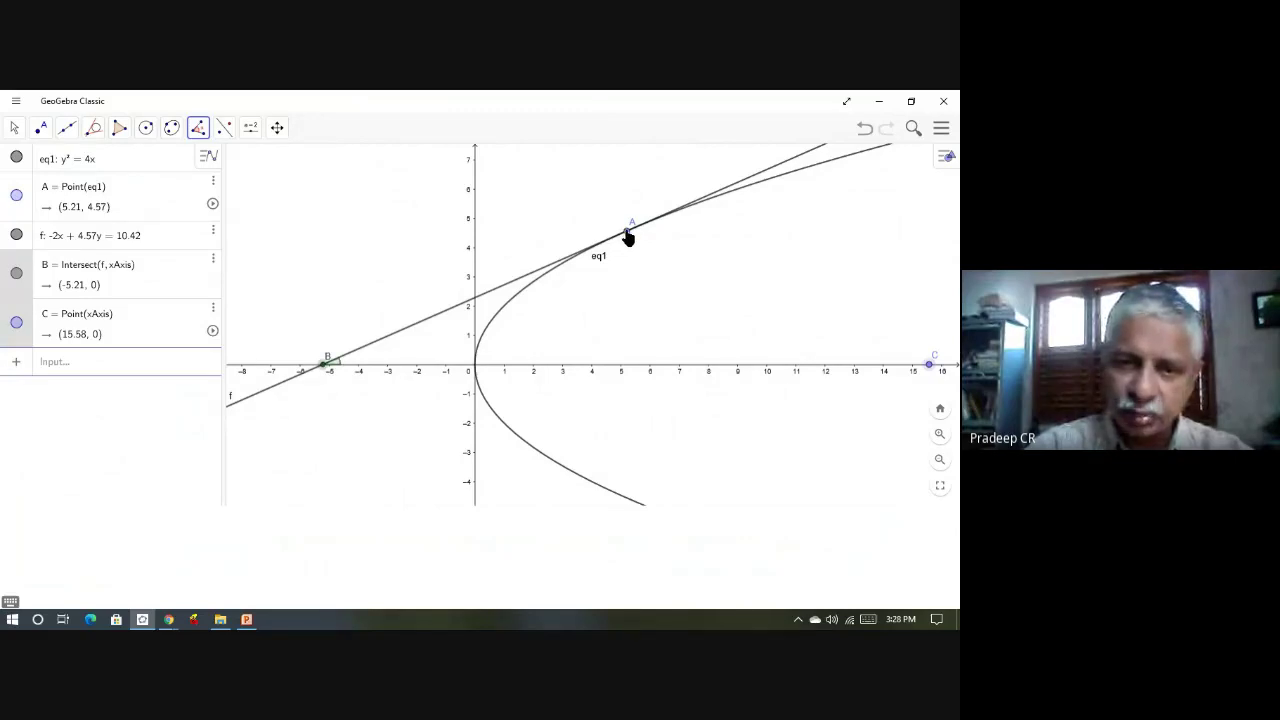
click(627, 234)
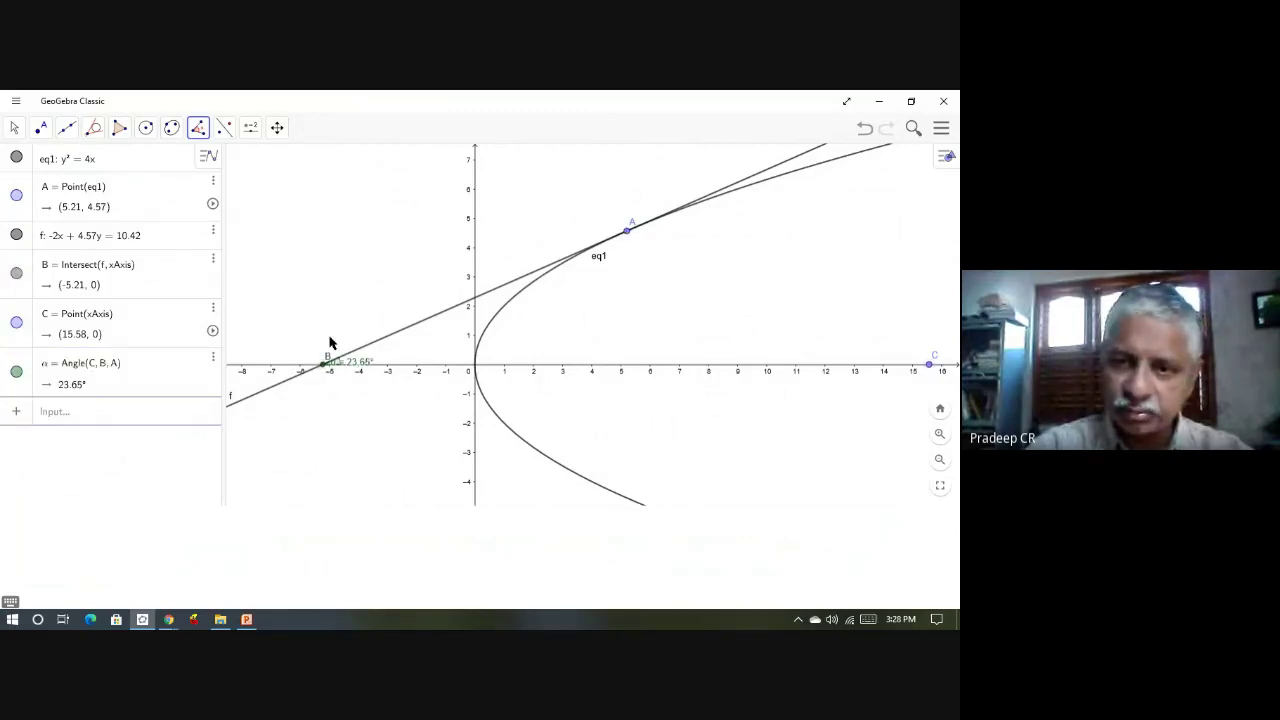
click(16, 130)
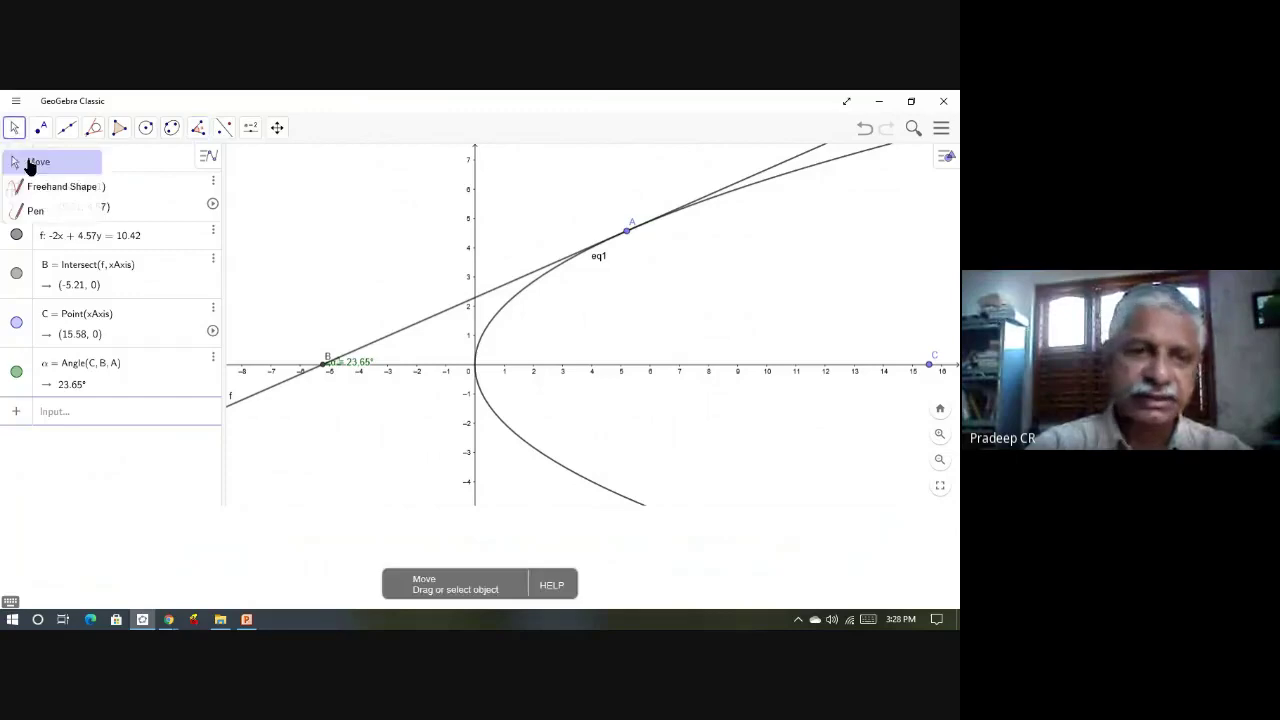
drag(629, 237, 646, 268)
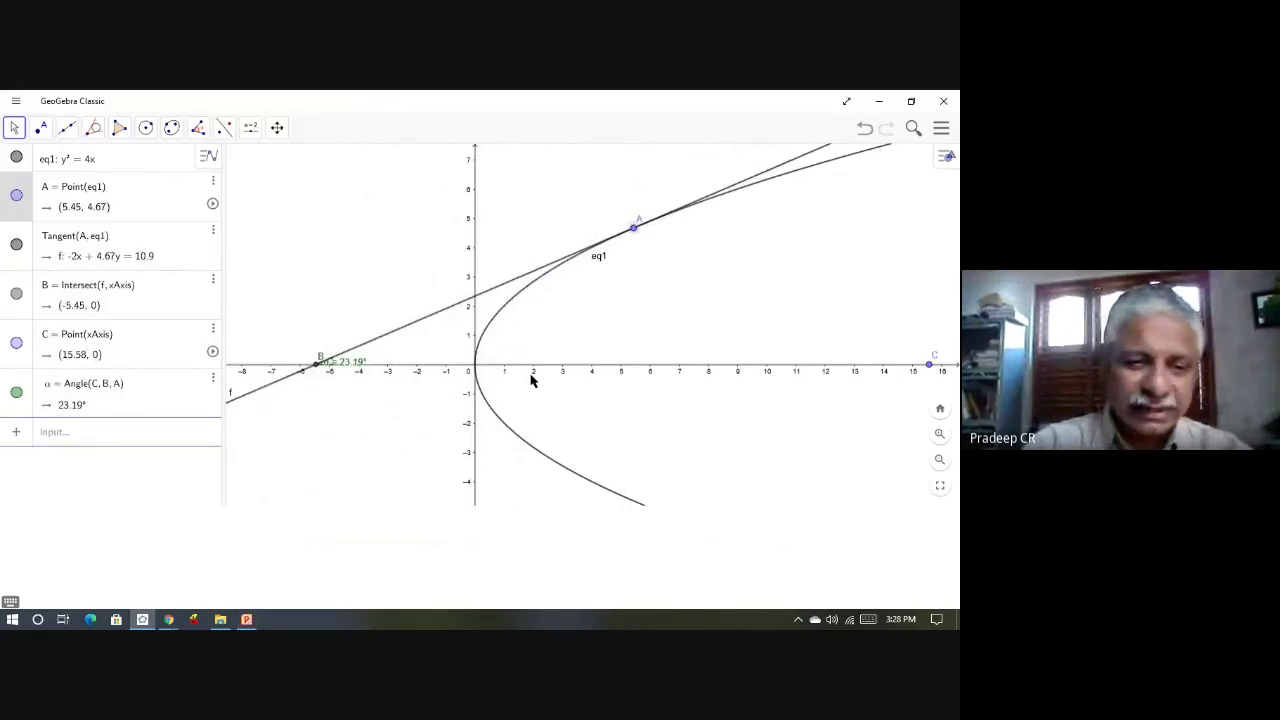
Step: Start a new file without saving the parabola construction, and hide the grid
click(944, 131)
click(899, 173)
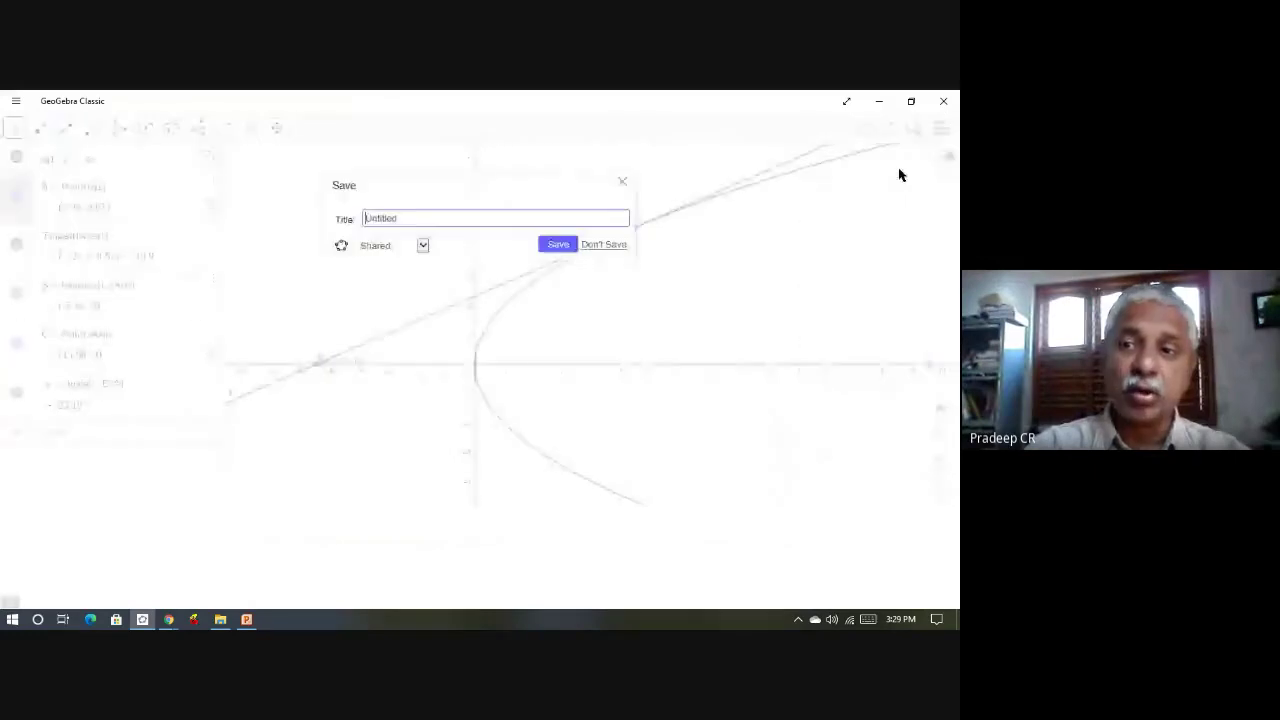
click(604, 245)
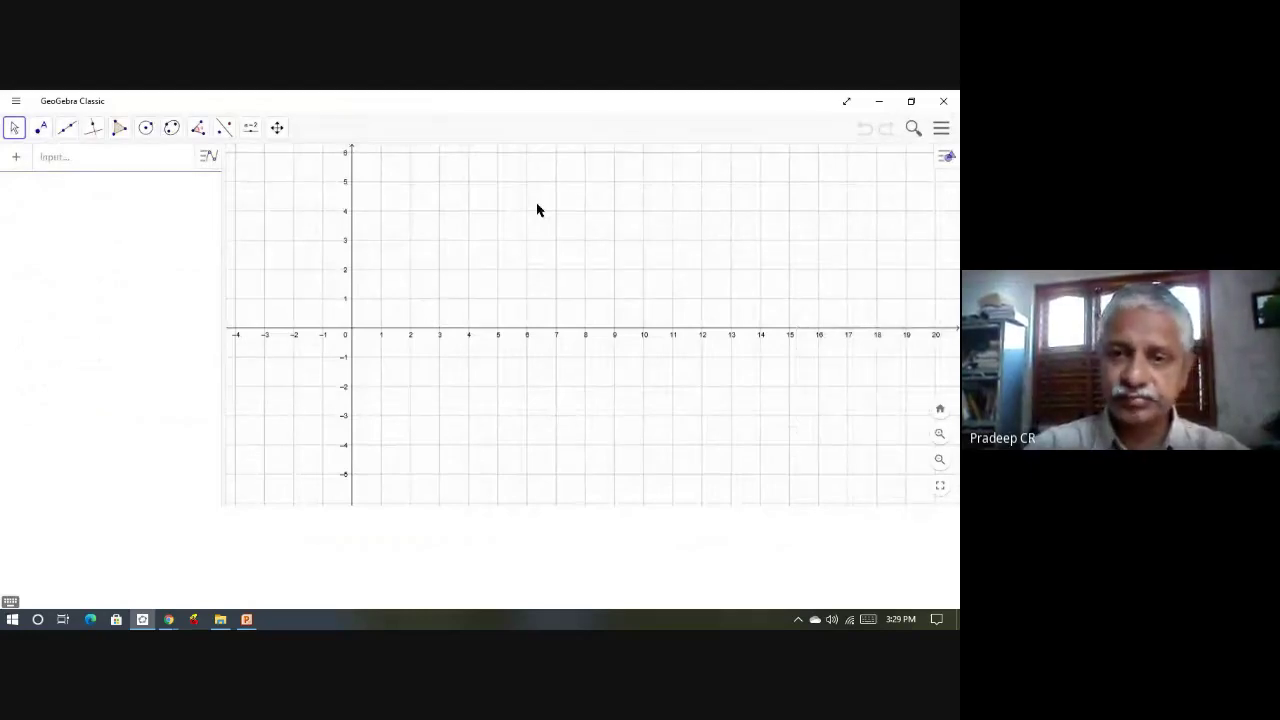
right_click(675, 227)
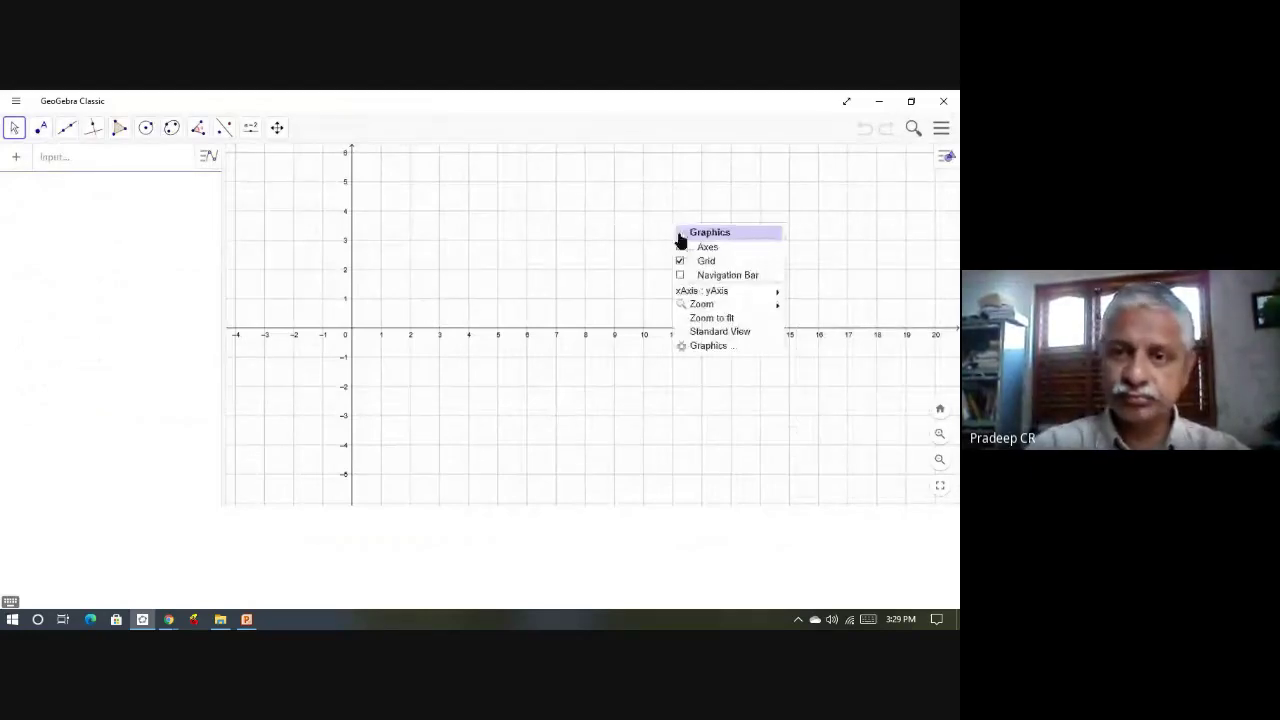
click(692, 261)
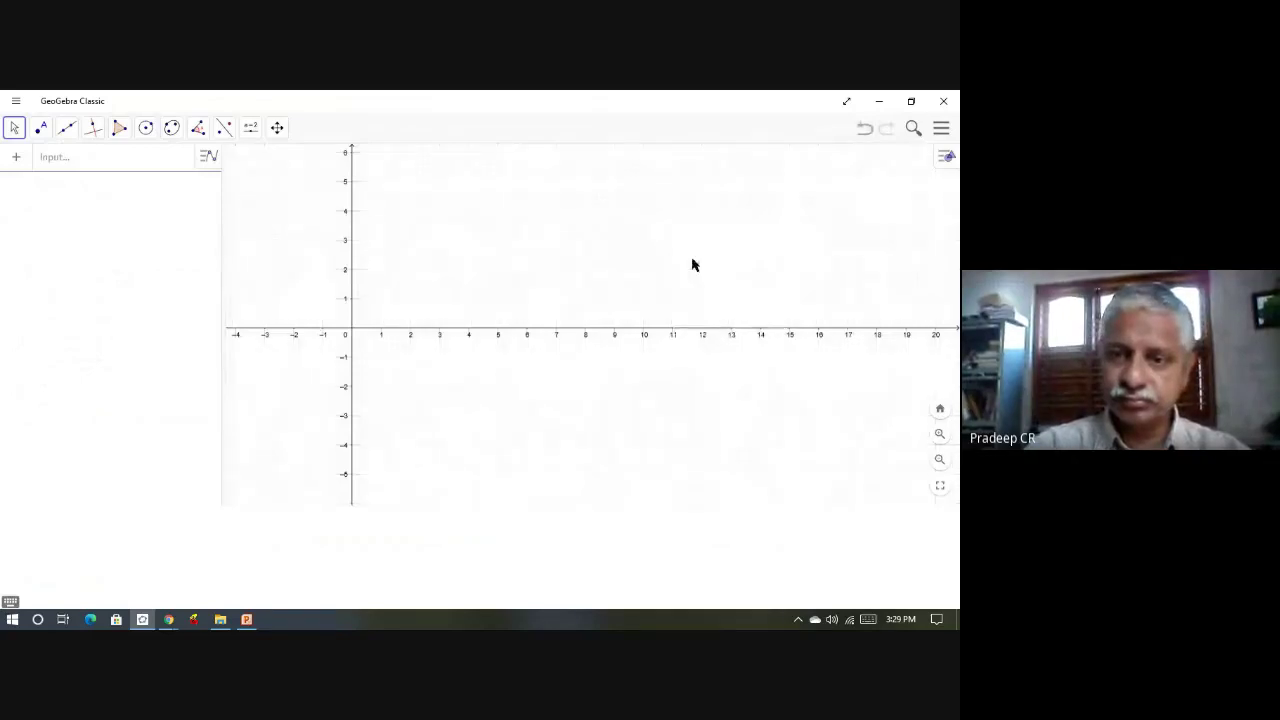
Step: Draw a line through about (2.84, -2.72) and (11.06, 2.18), and hide its two defining points
click(73, 130)
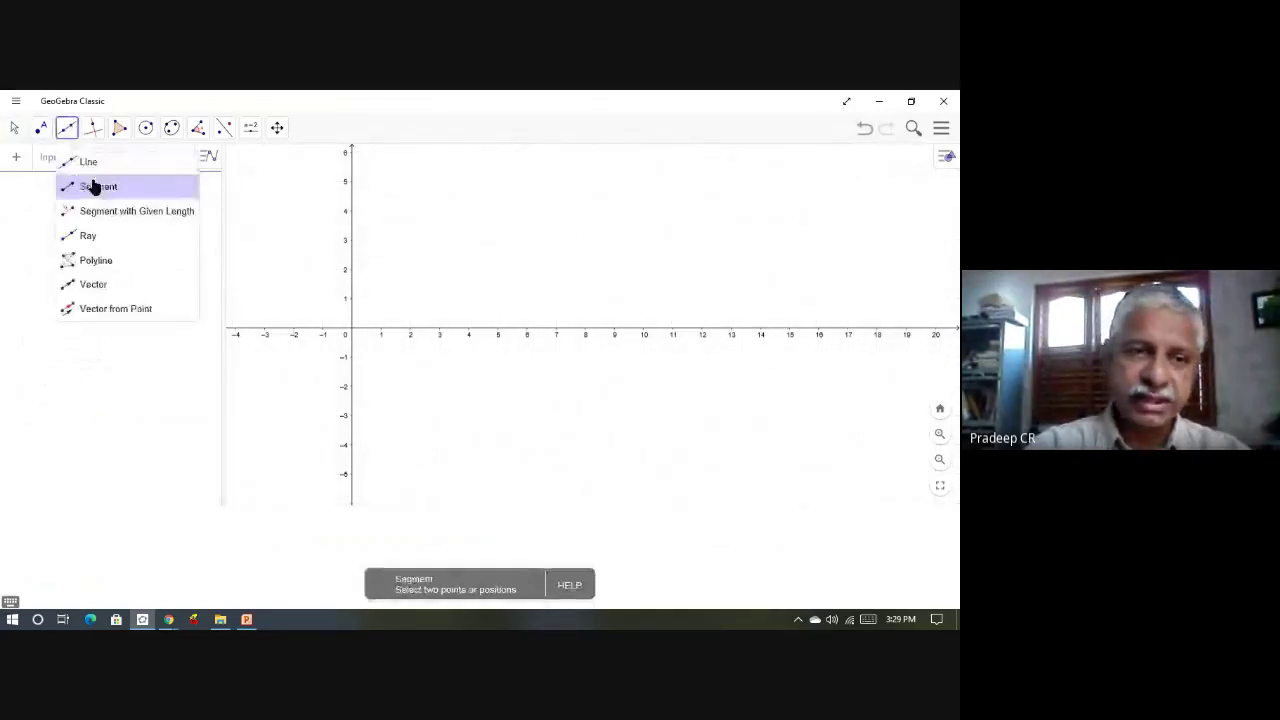
click(92, 166)
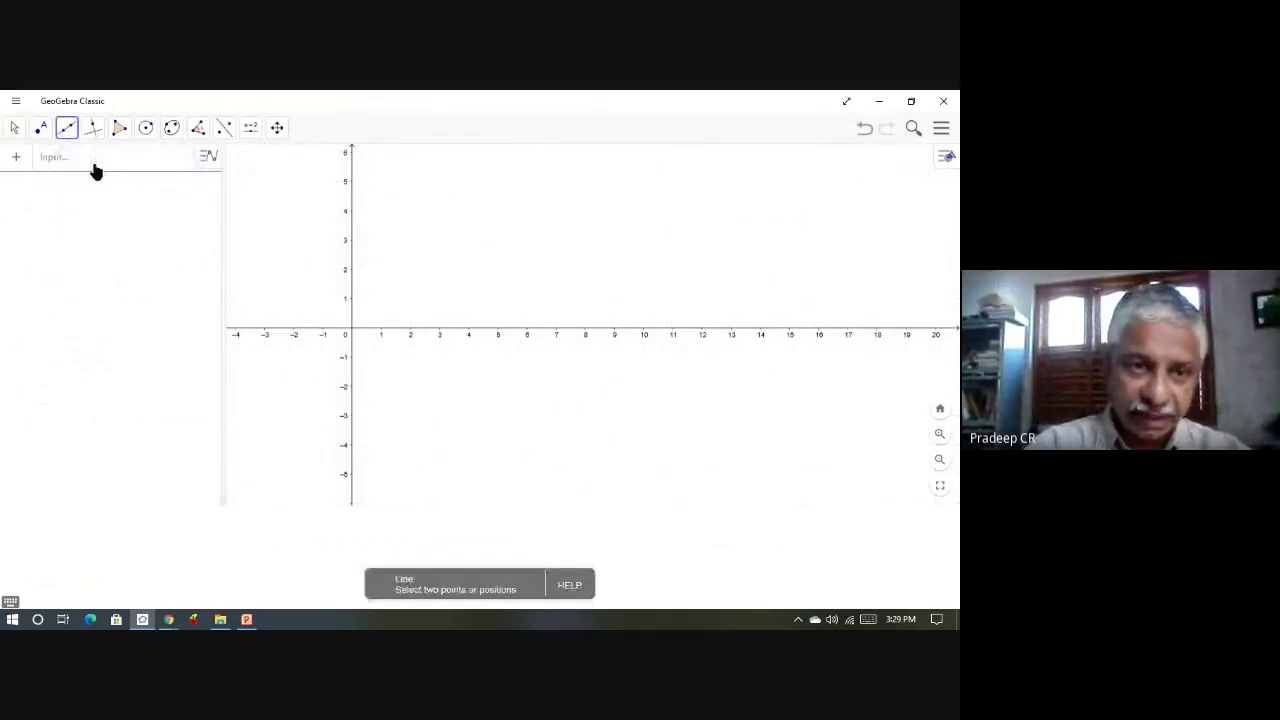
click(434, 407)
click(674, 263)
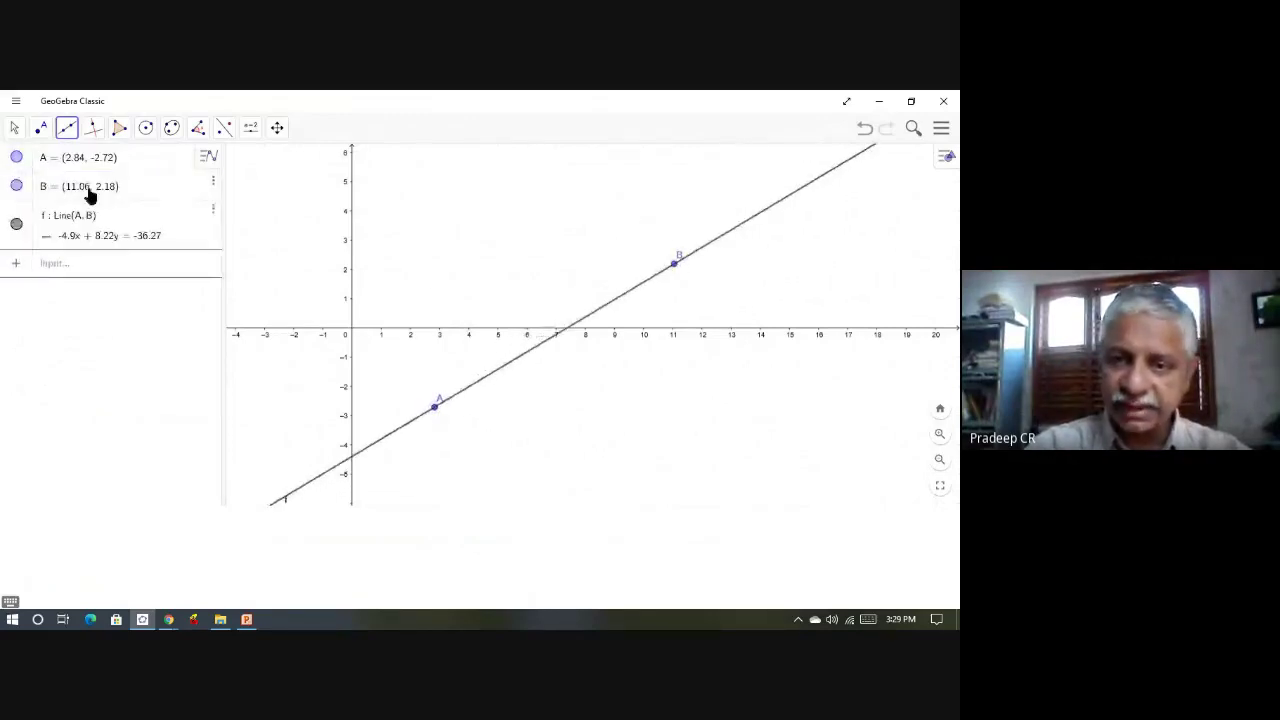
click(17, 158)
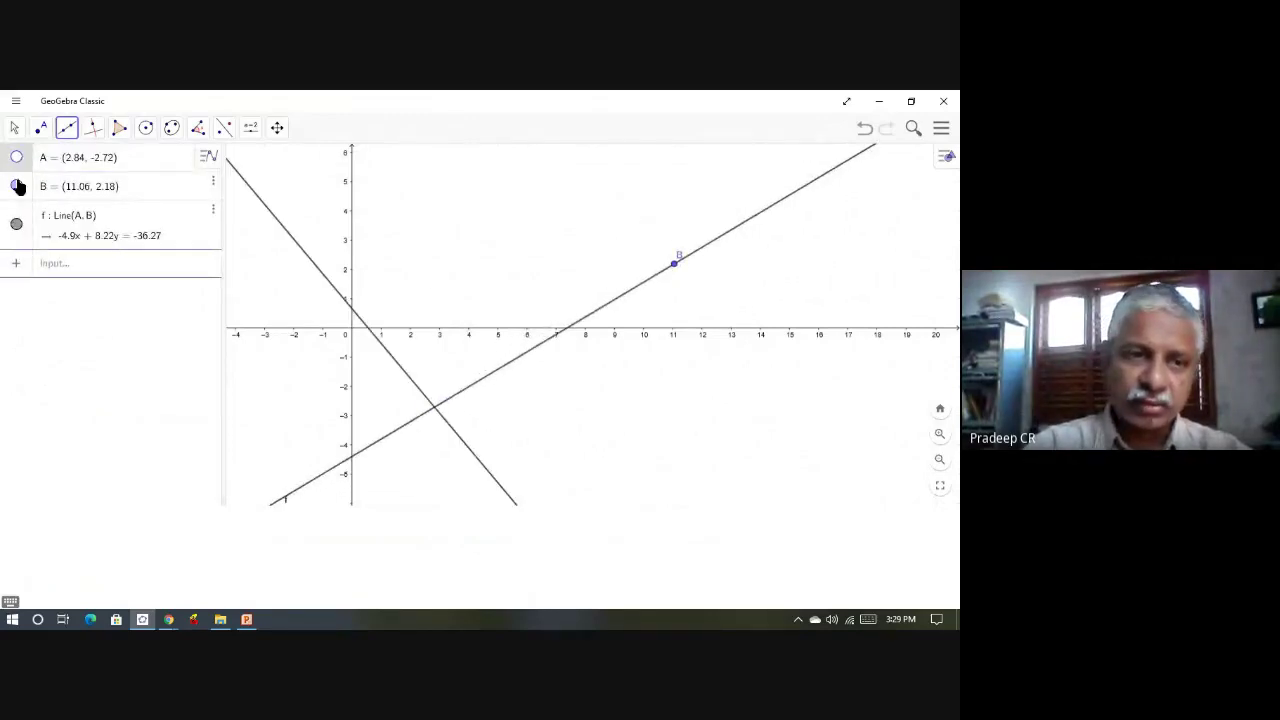
click(17, 188)
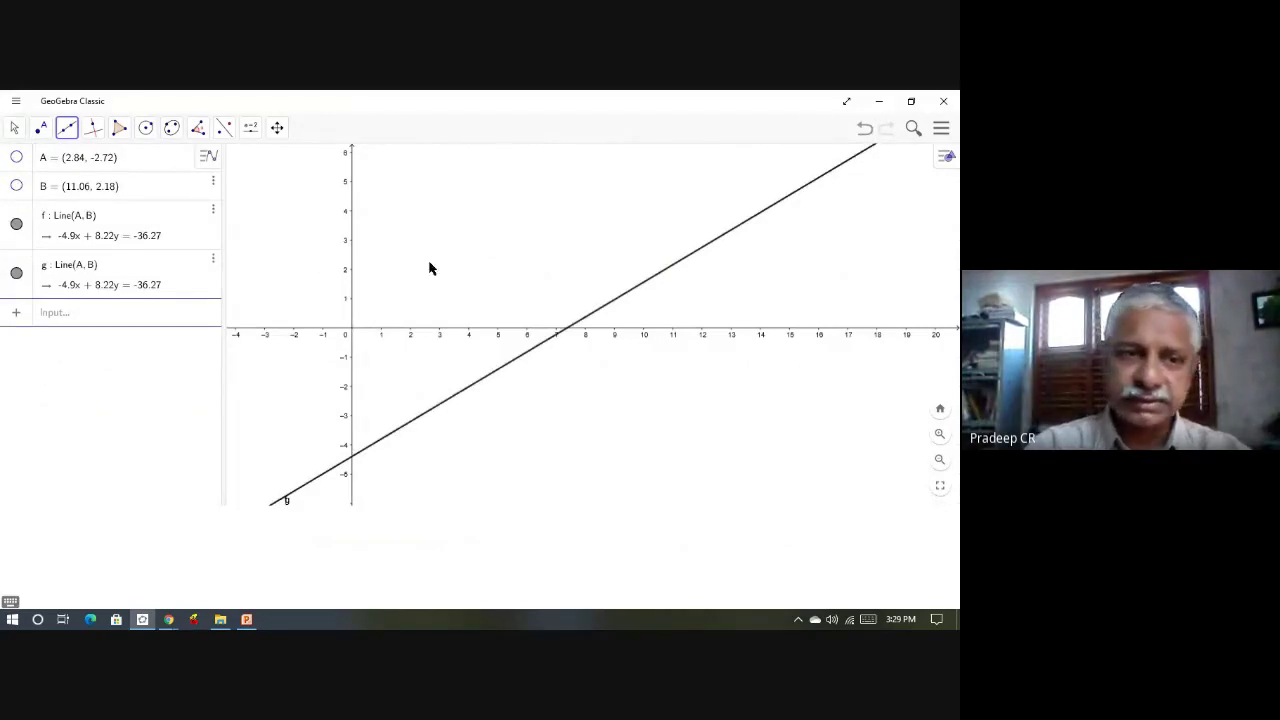
Step: Place points on the line at about (2.52, -2.91) and (15.1, 4.59), and one on the x-axis at (18, 0)
click(35, 134)
click(68, 166)
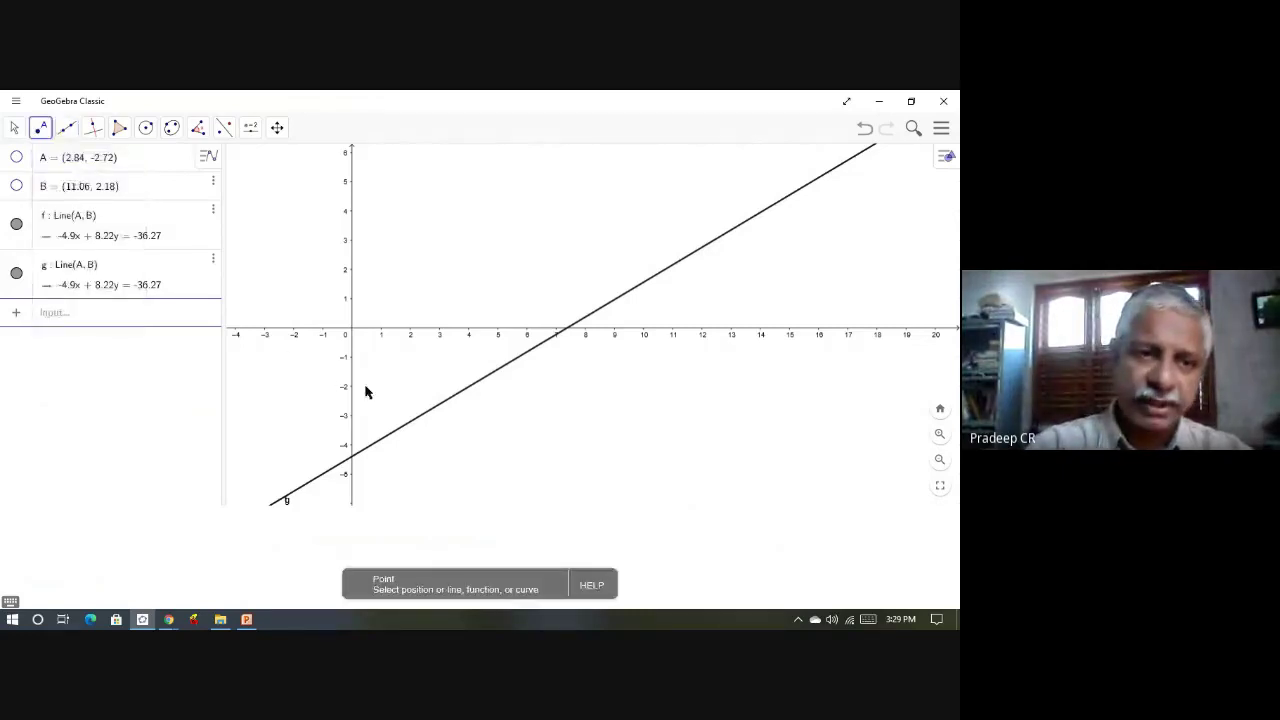
click(425, 413)
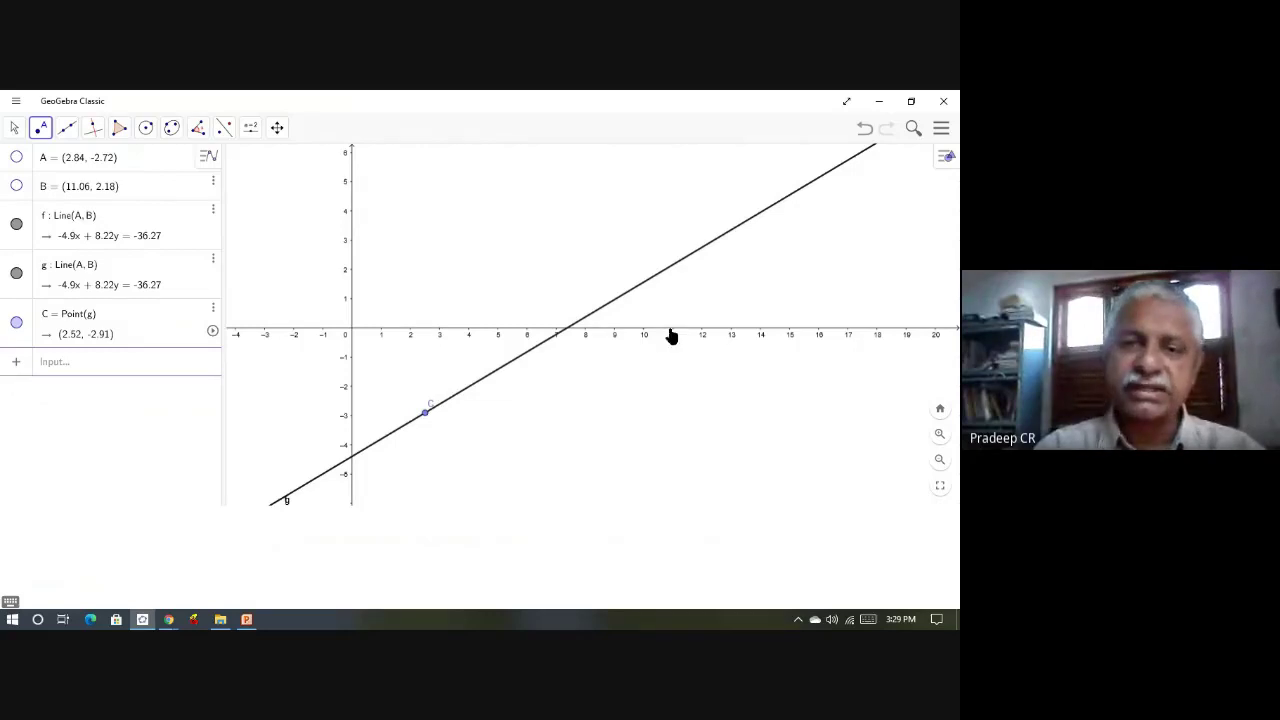
click(876, 330)
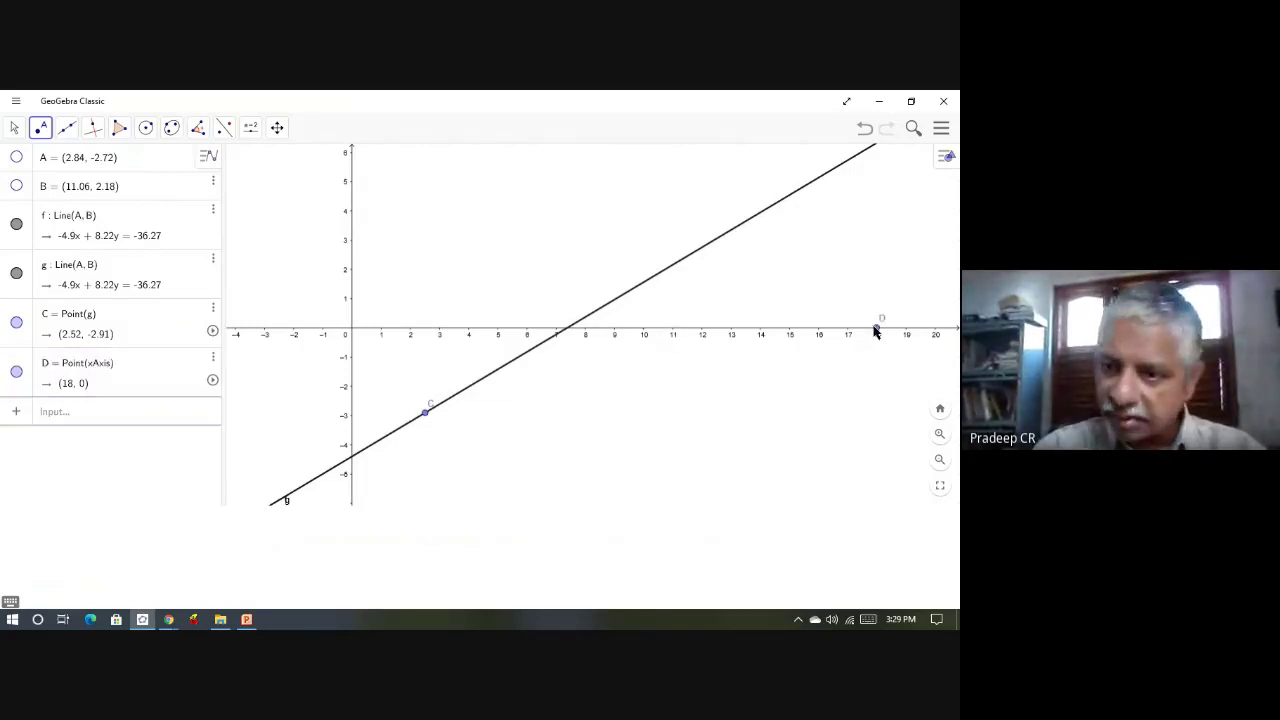
click(793, 196)
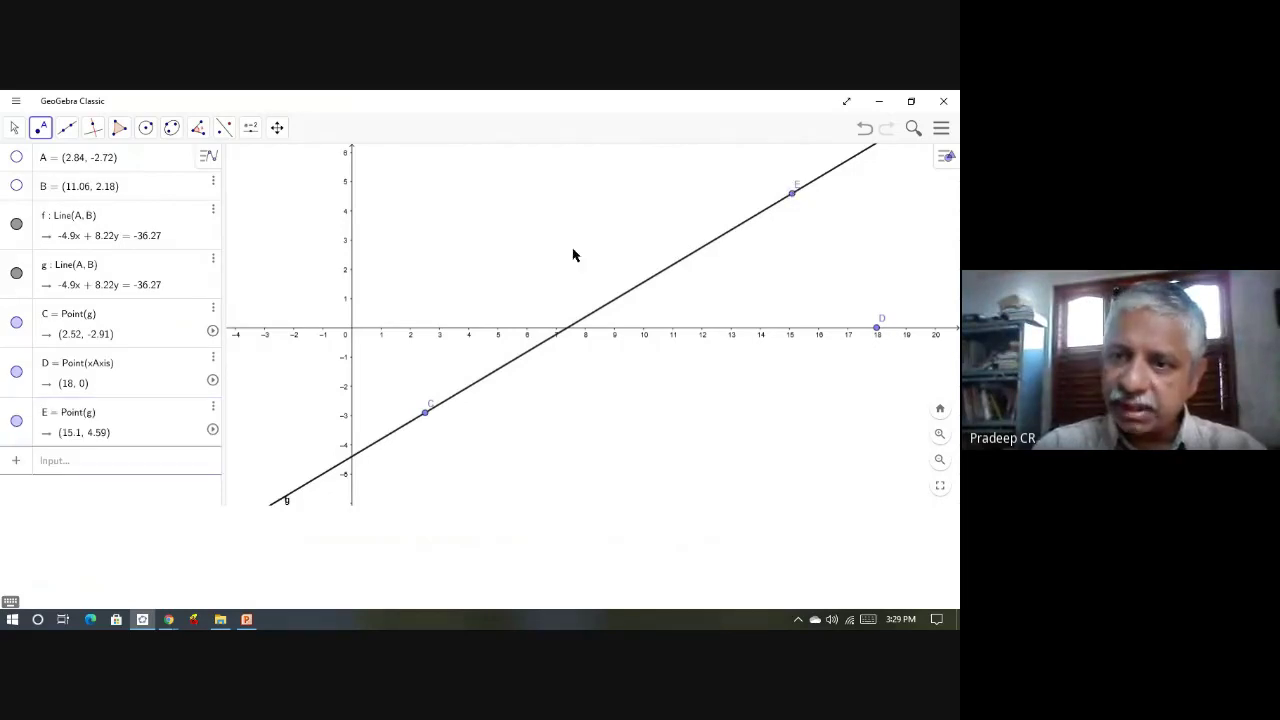
click(199, 128)
click(205, 161)
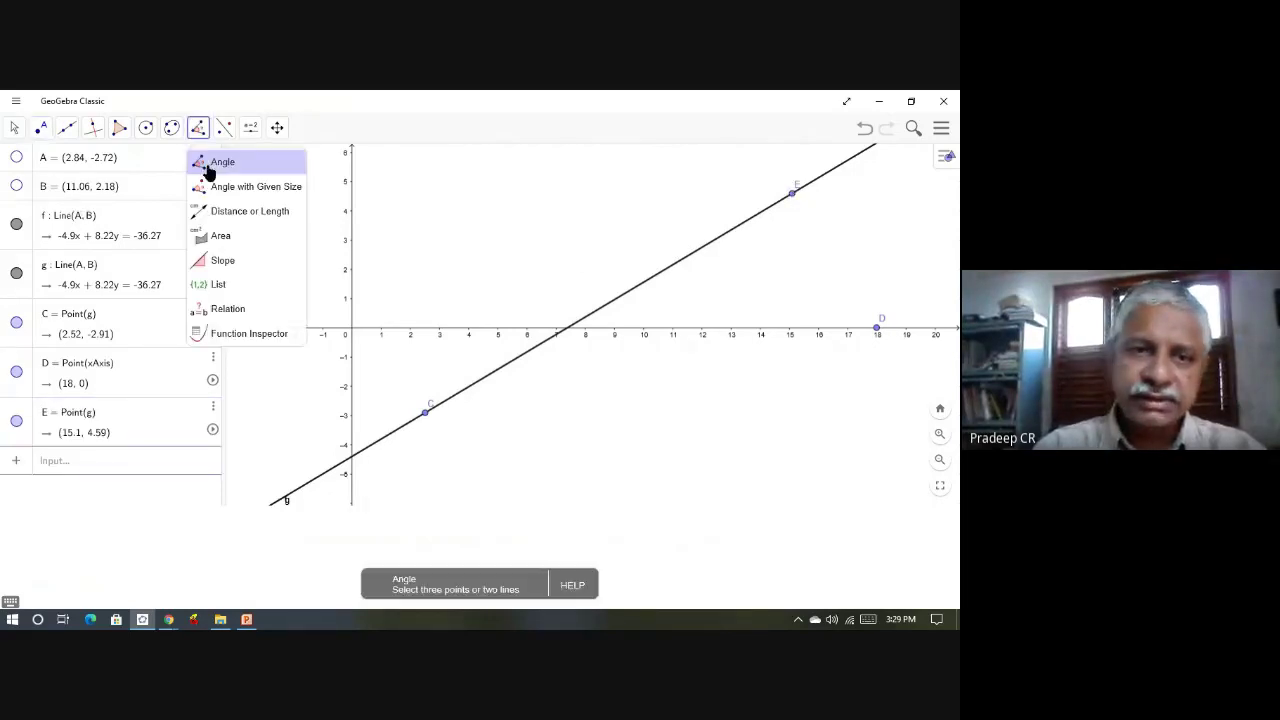
click(877, 329)
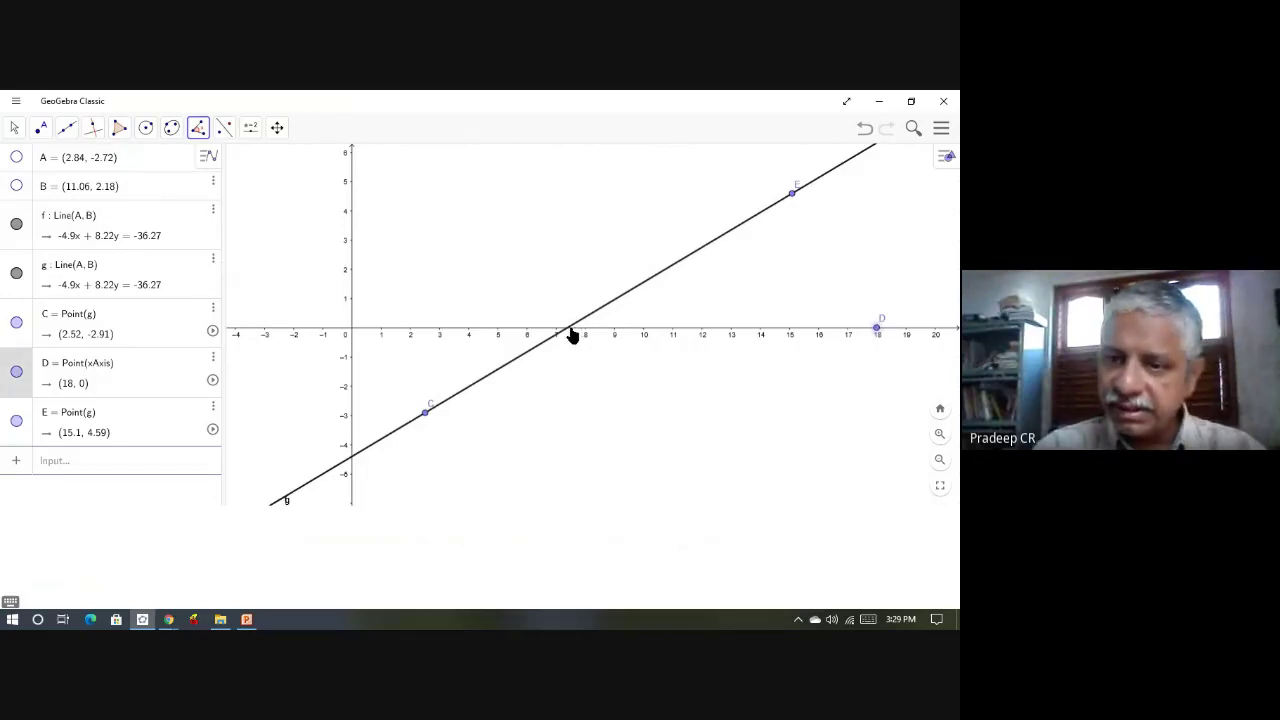
Step: Create the intersection point of the line and the x-axis
click(44, 130)
click(78, 236)
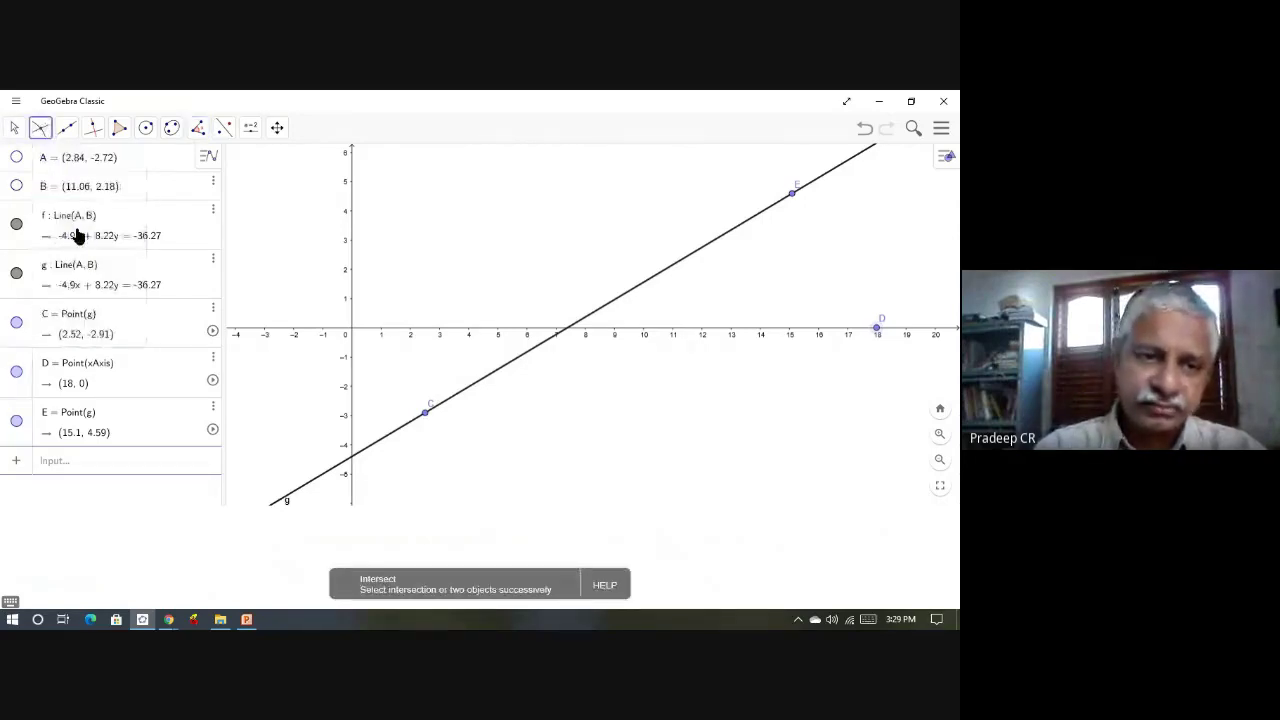
click(697, 257)
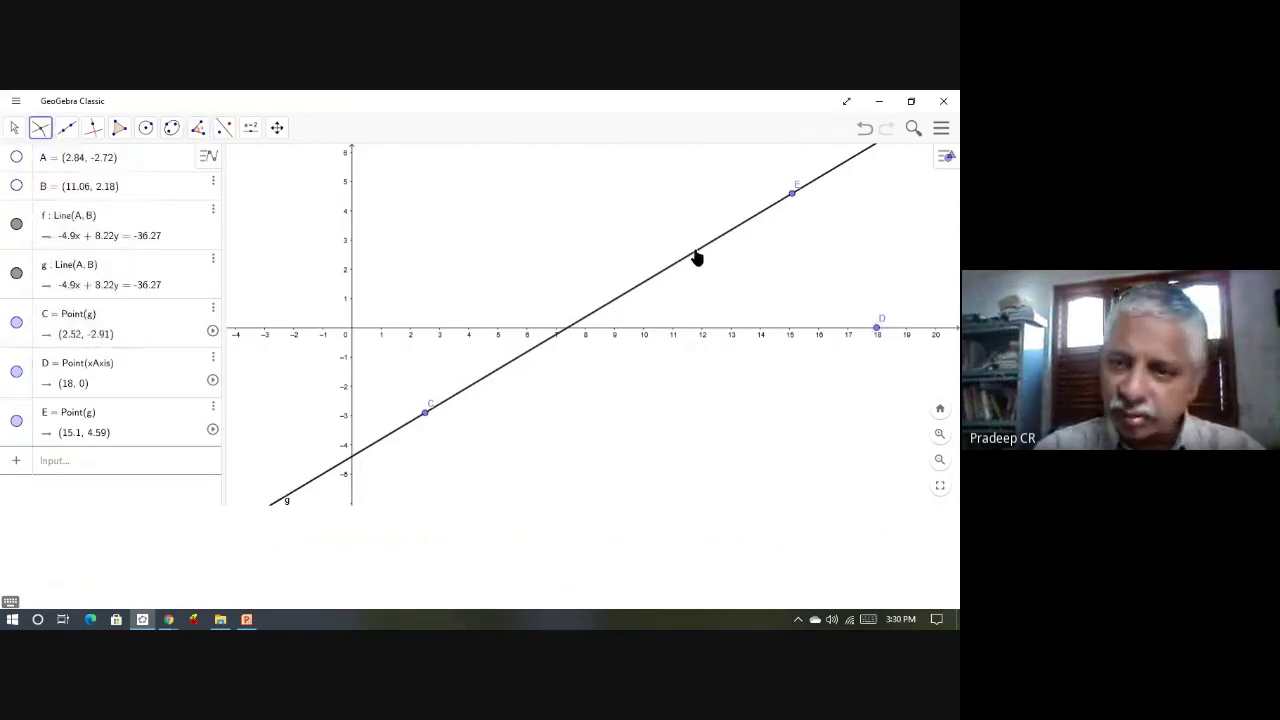
click(697, 257)
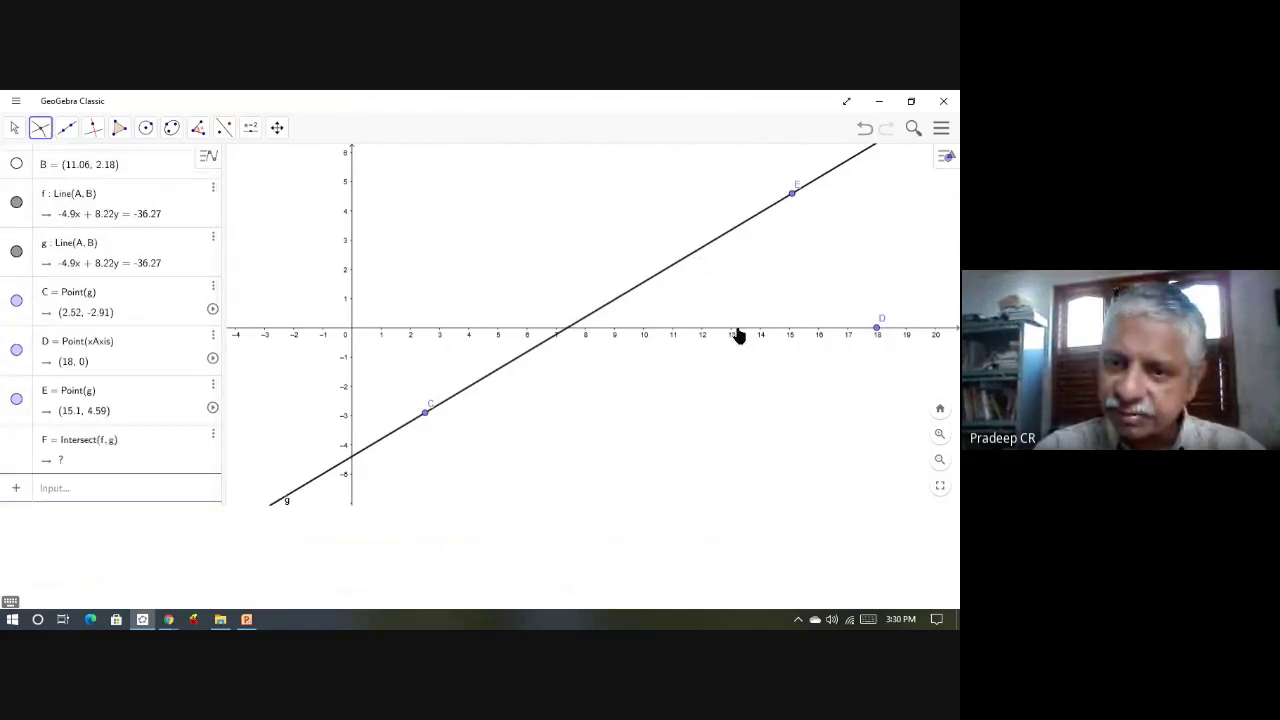
click(718, 247)
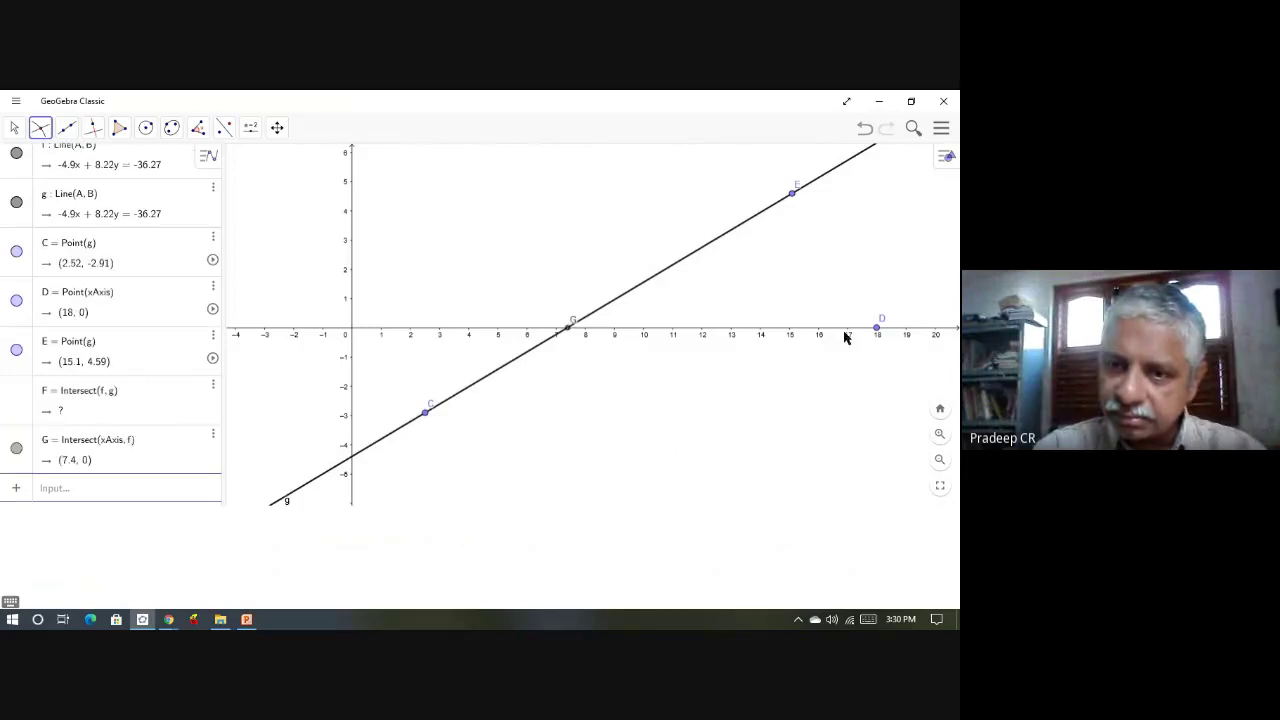
Step: Create angle DGE between the positive x-axis and the upper part of the line
click(203, 134)
click(216, 164)
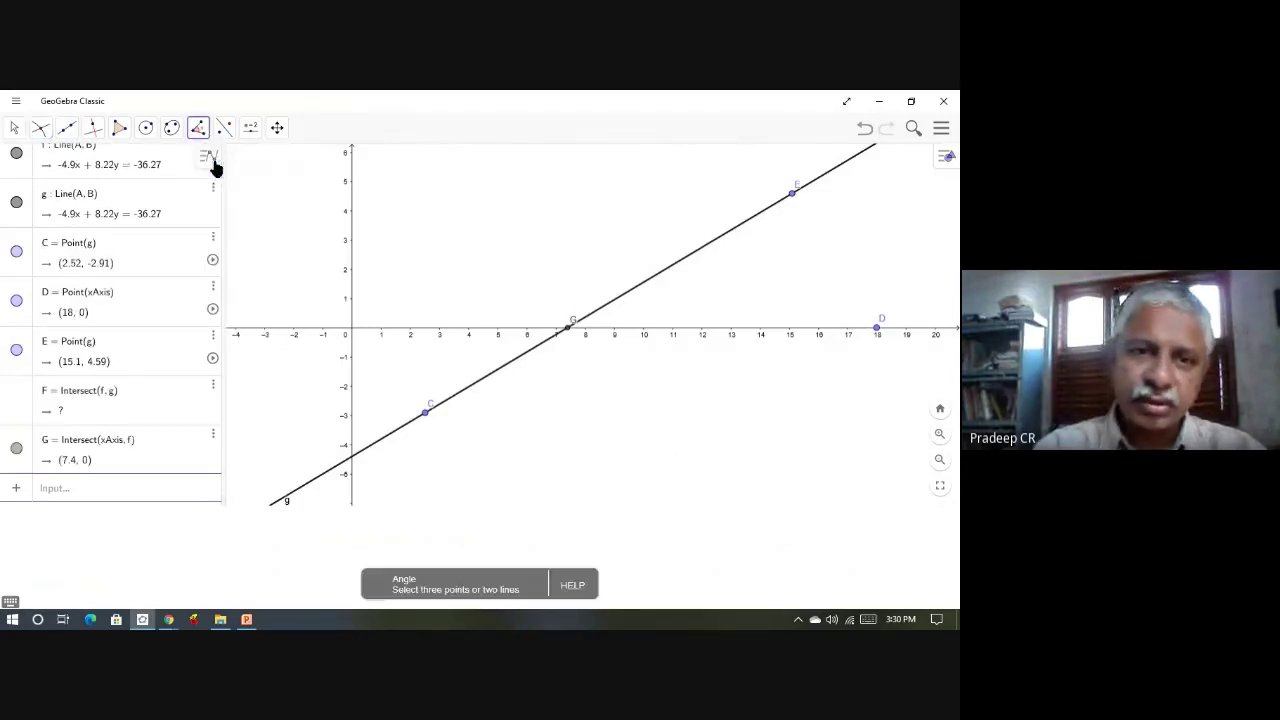
click(877, 328)
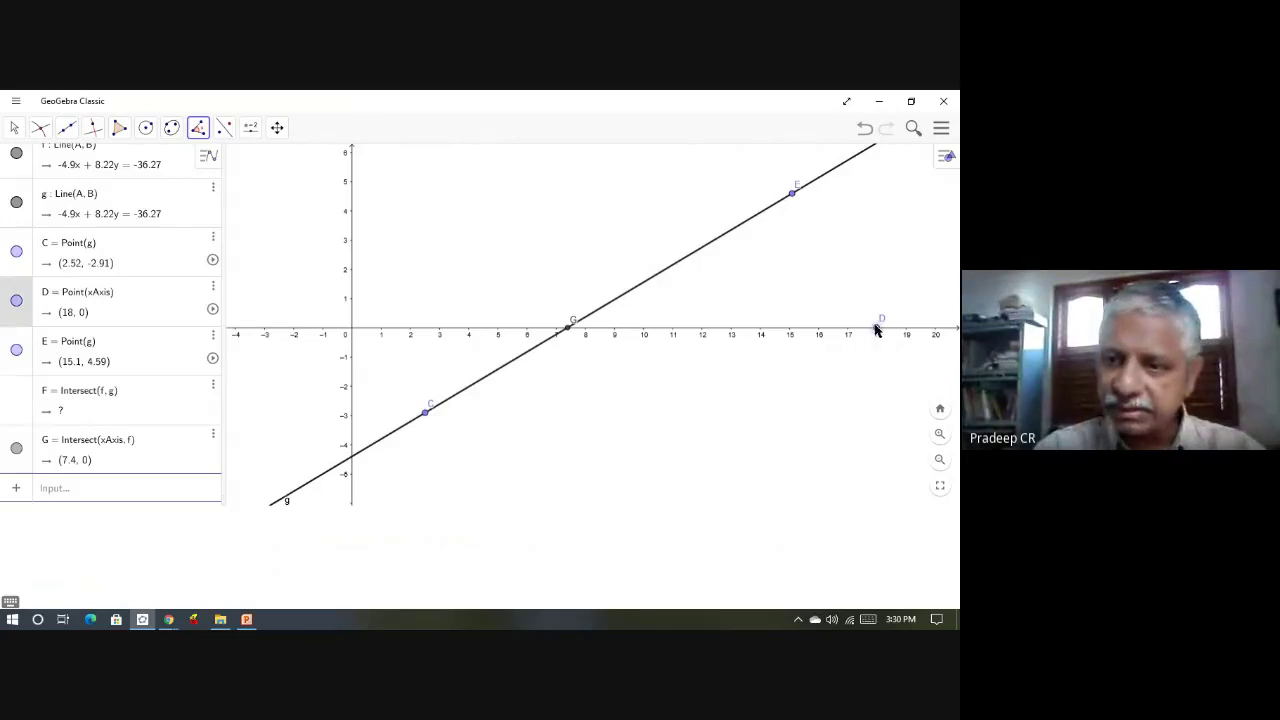
click(566, 322)
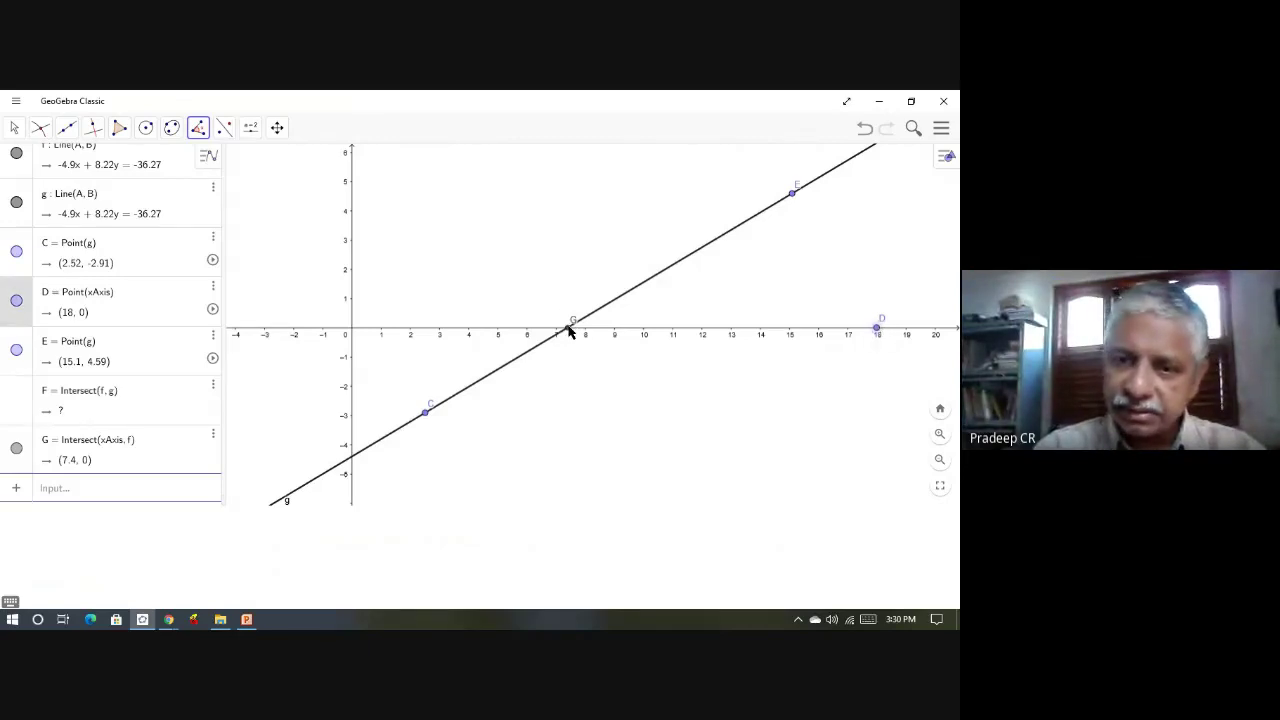
click(791, 194)
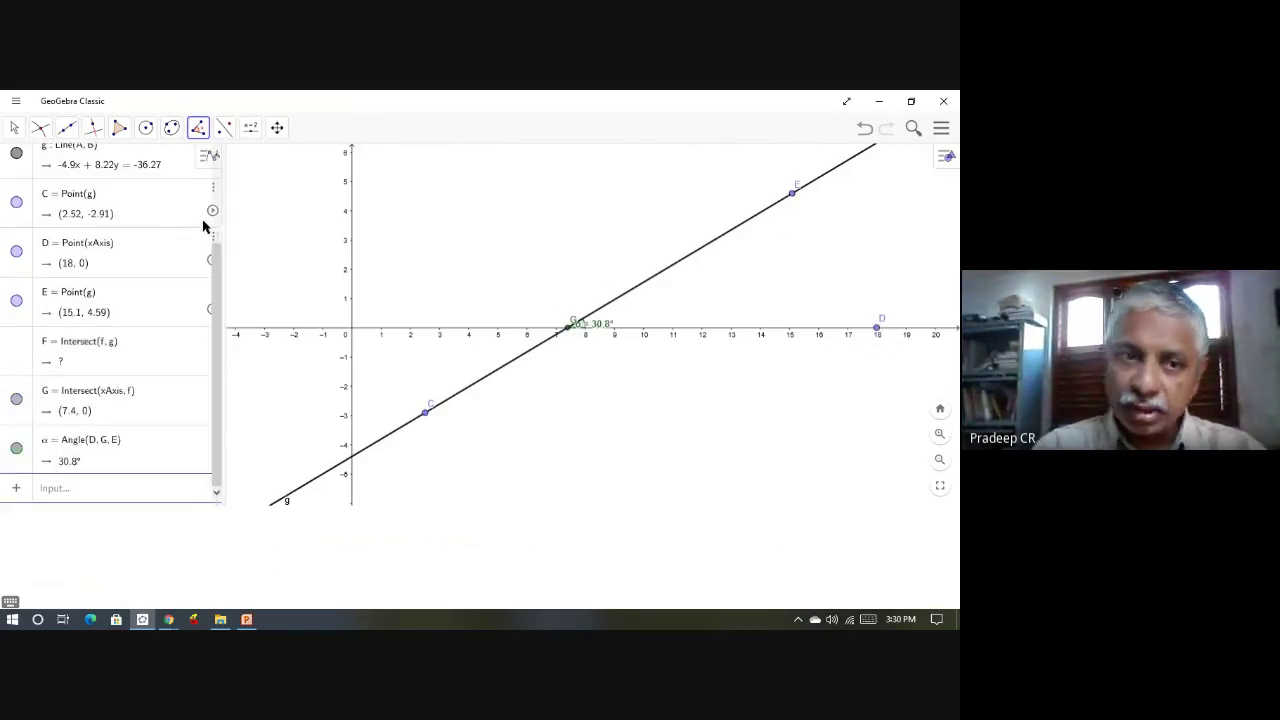
Step: Move point C up along the line in stages, past the x-axis, to about (11.71, 2.57)
click(16, 130)
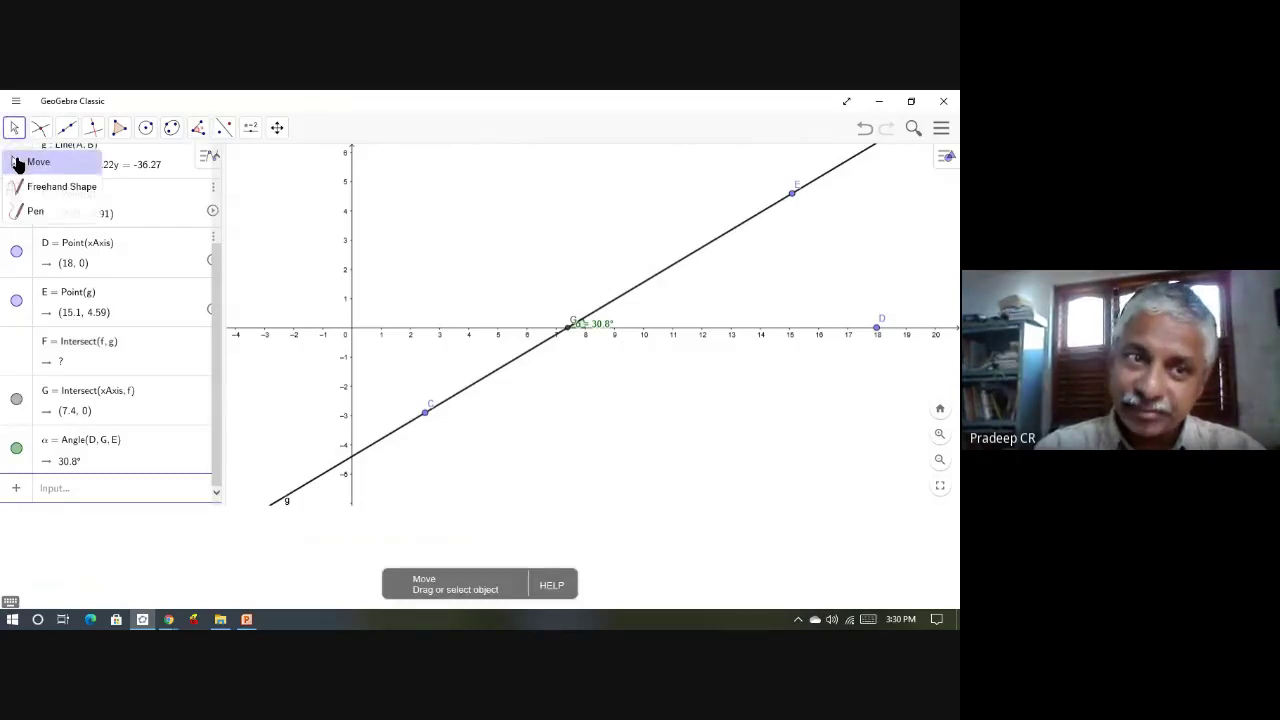
drag(425, 418, 496, 378)
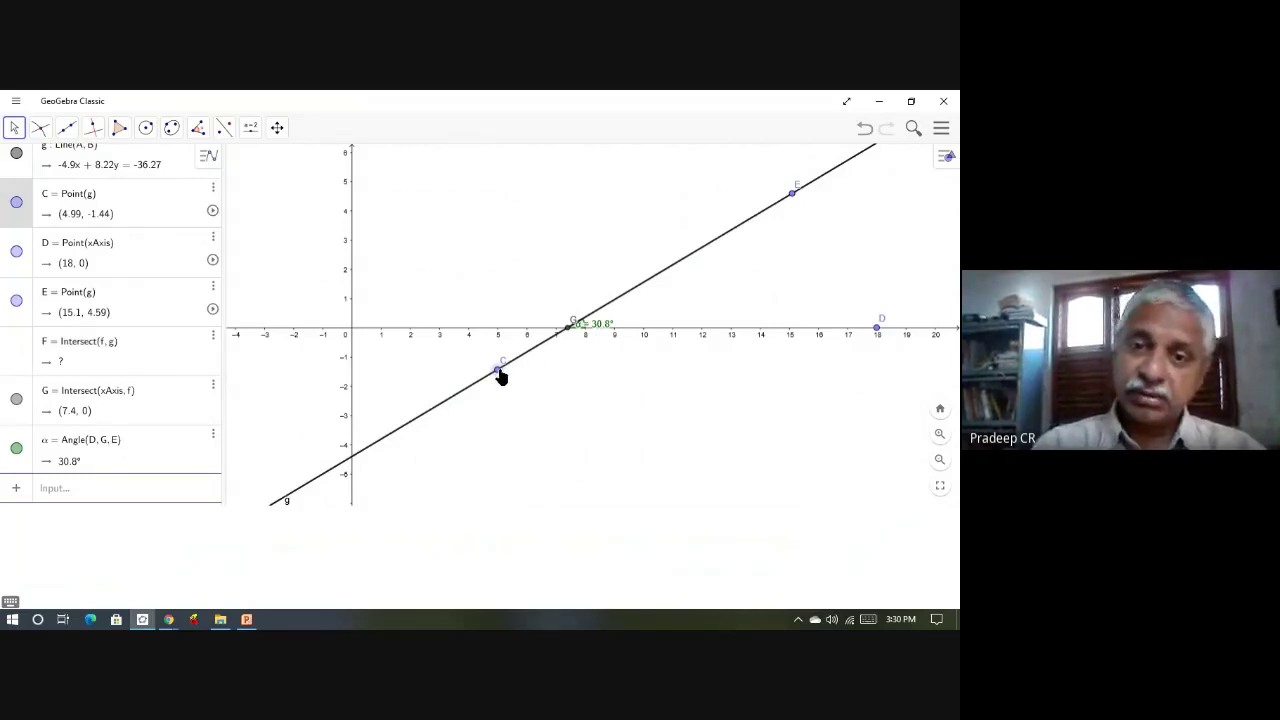
drag(501, 376, 631, 283)
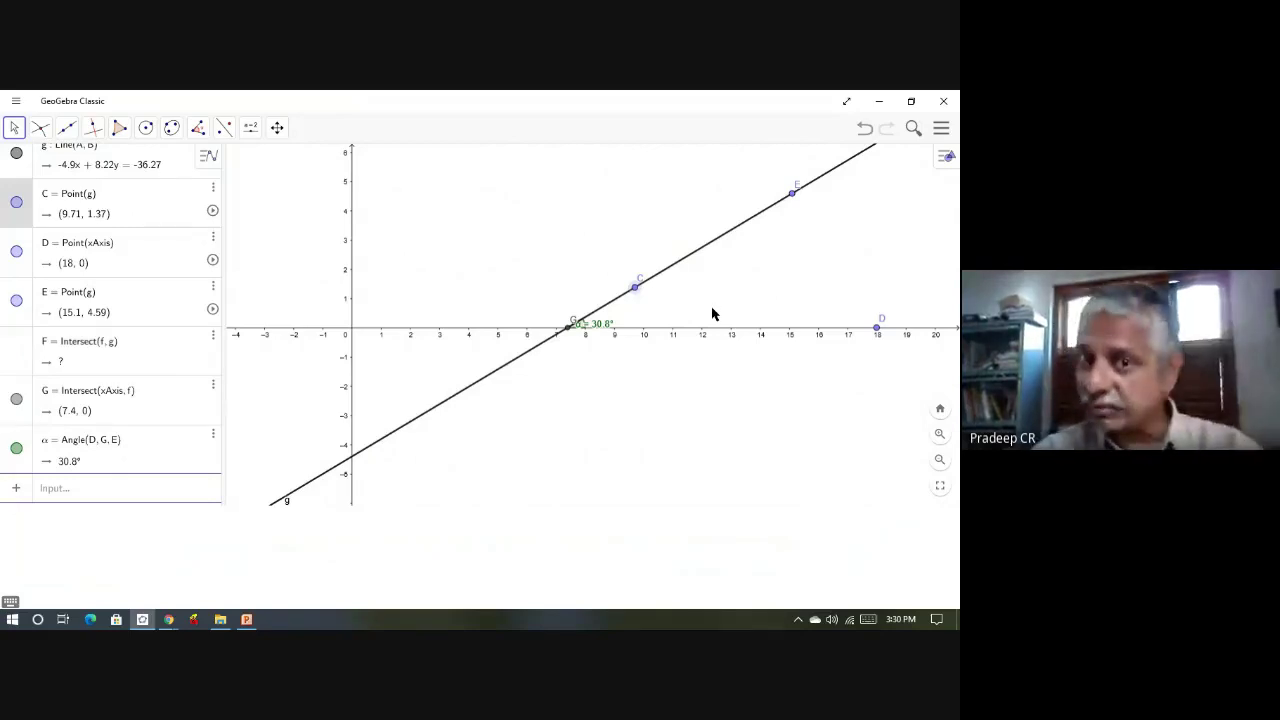
drag(633, 290, 700, 283)
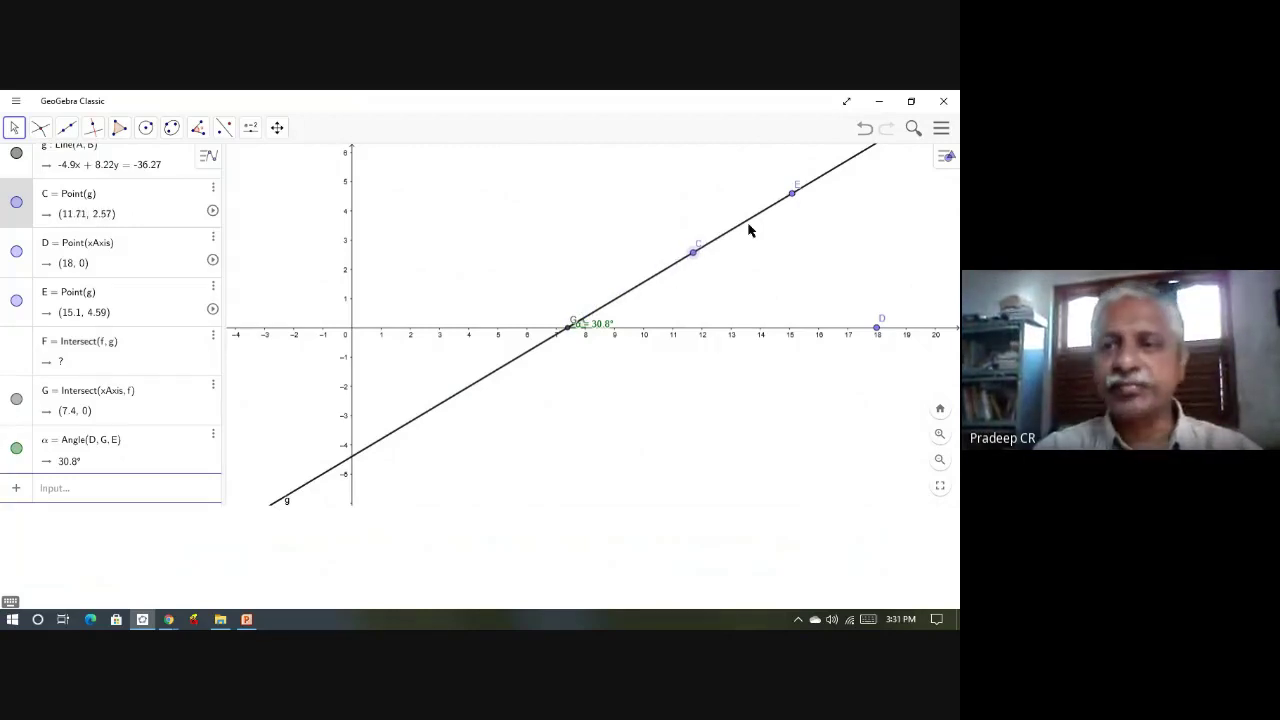
Step: Start a new blank construction, discarding the current line and angle construction without saving
click(940, 130)
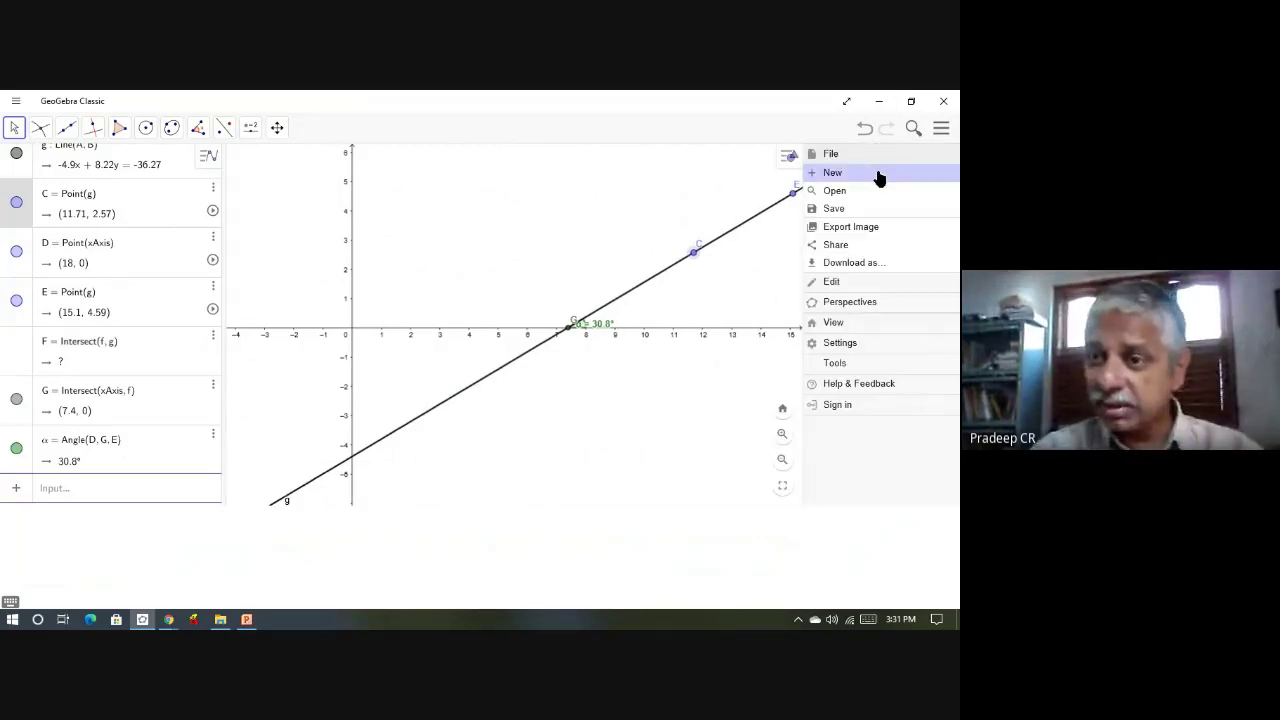
click(878, 177)
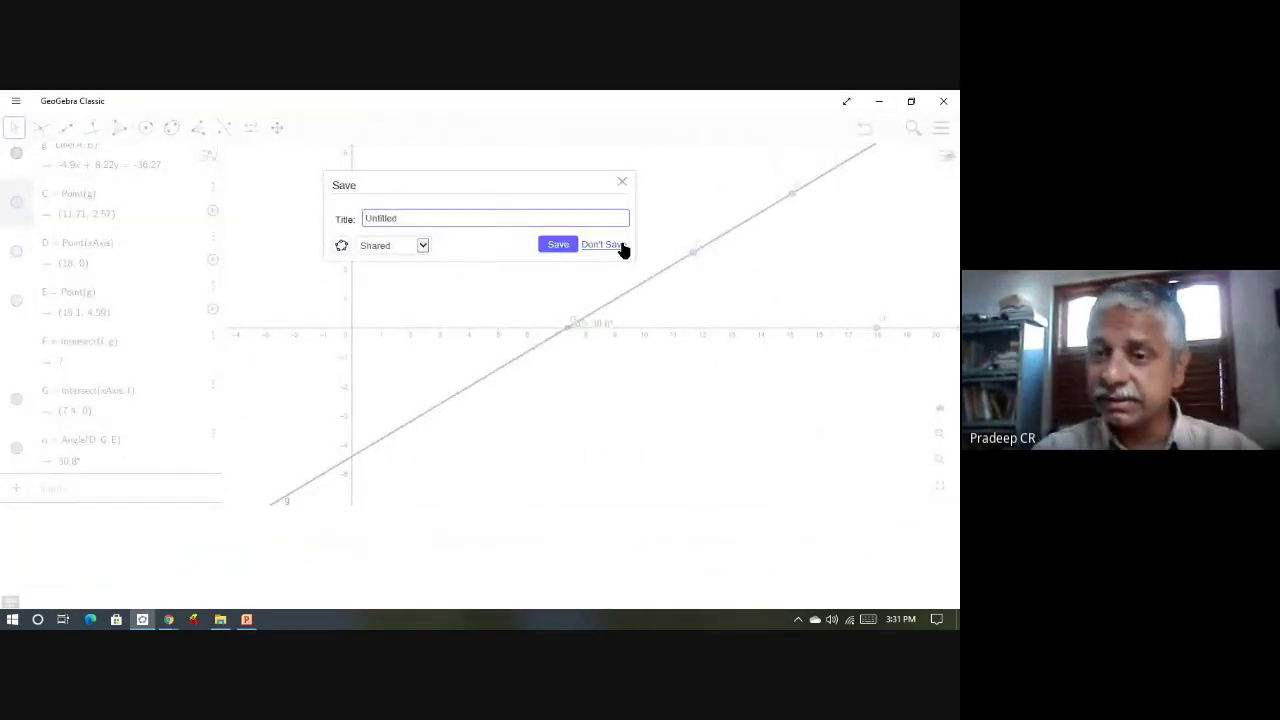
click(601, 245)
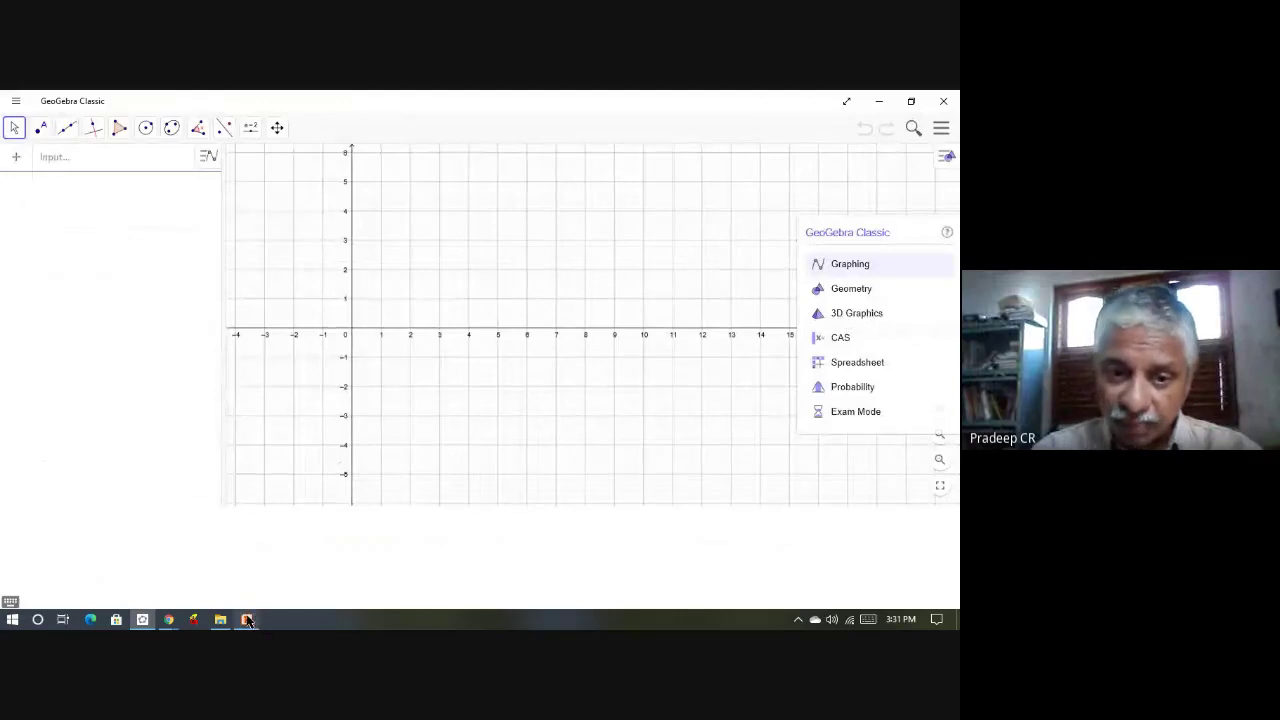
Step: Switch to the PowerPoint presentation and run its slide show through all bullets of the first Curvature slide to the second slide
click(247, 620)
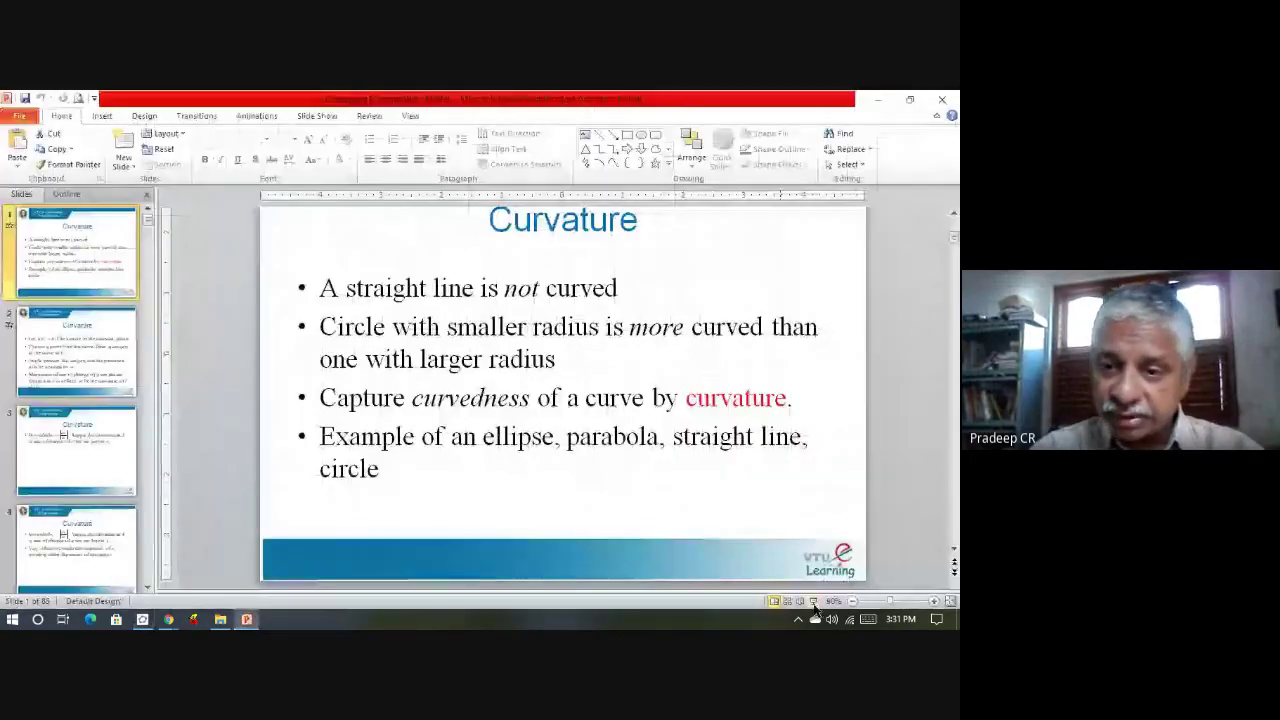
click(813, 607)
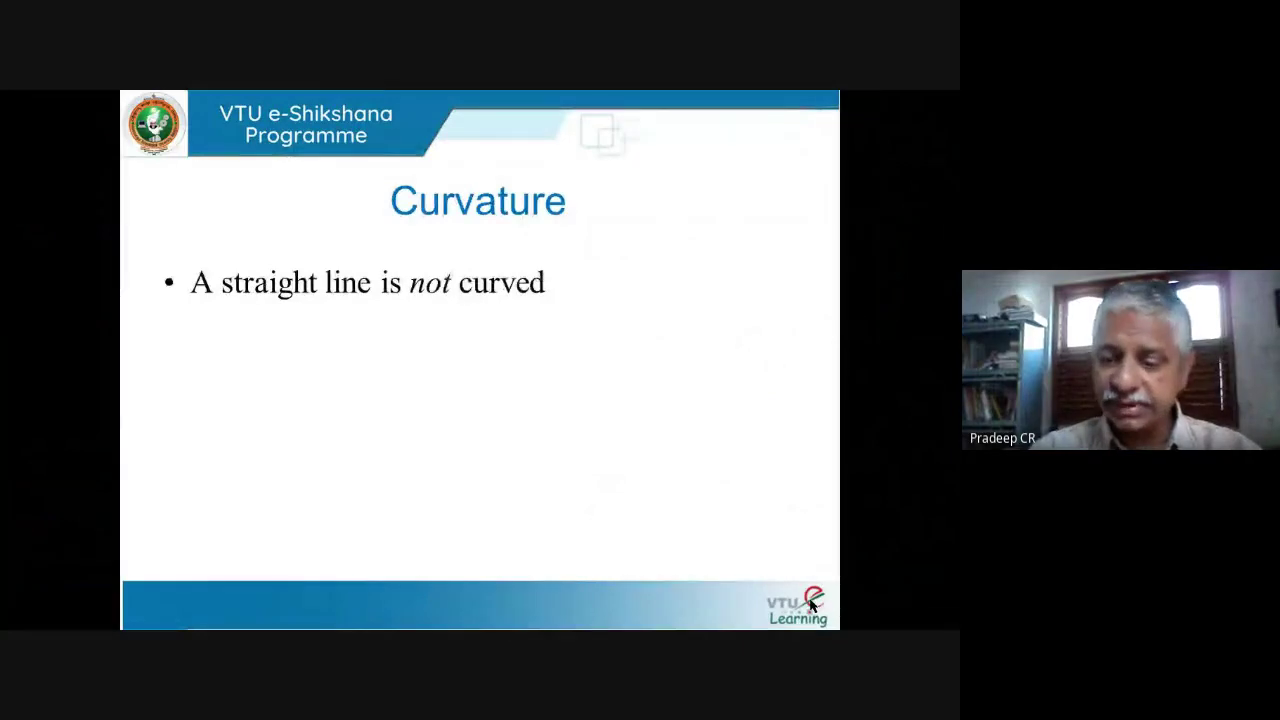
click(812, 604)
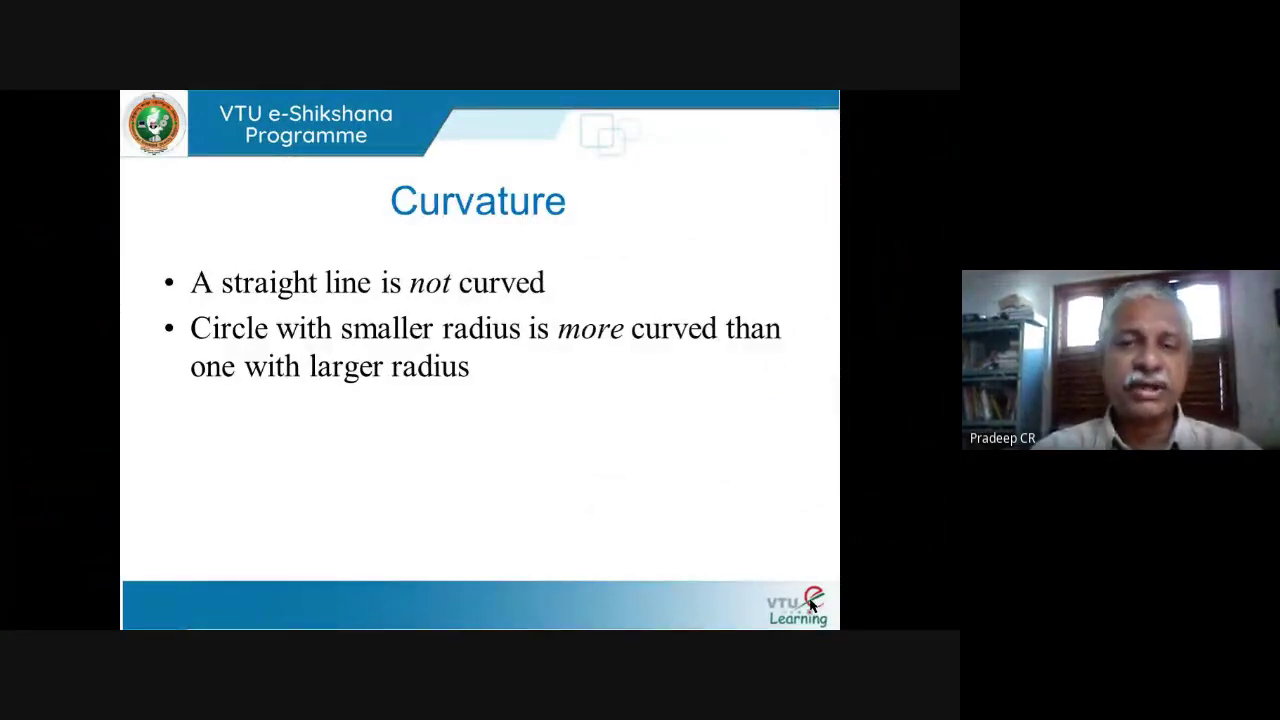
click(812, 604)
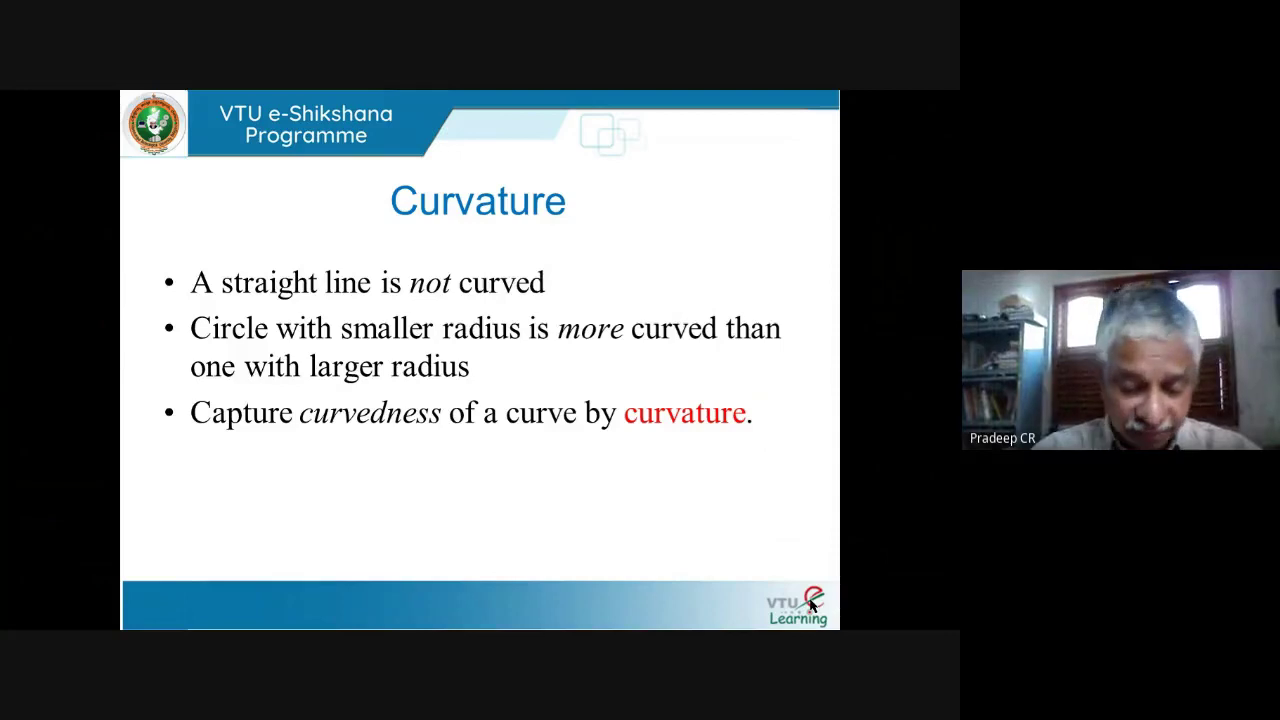
click(812, 604)
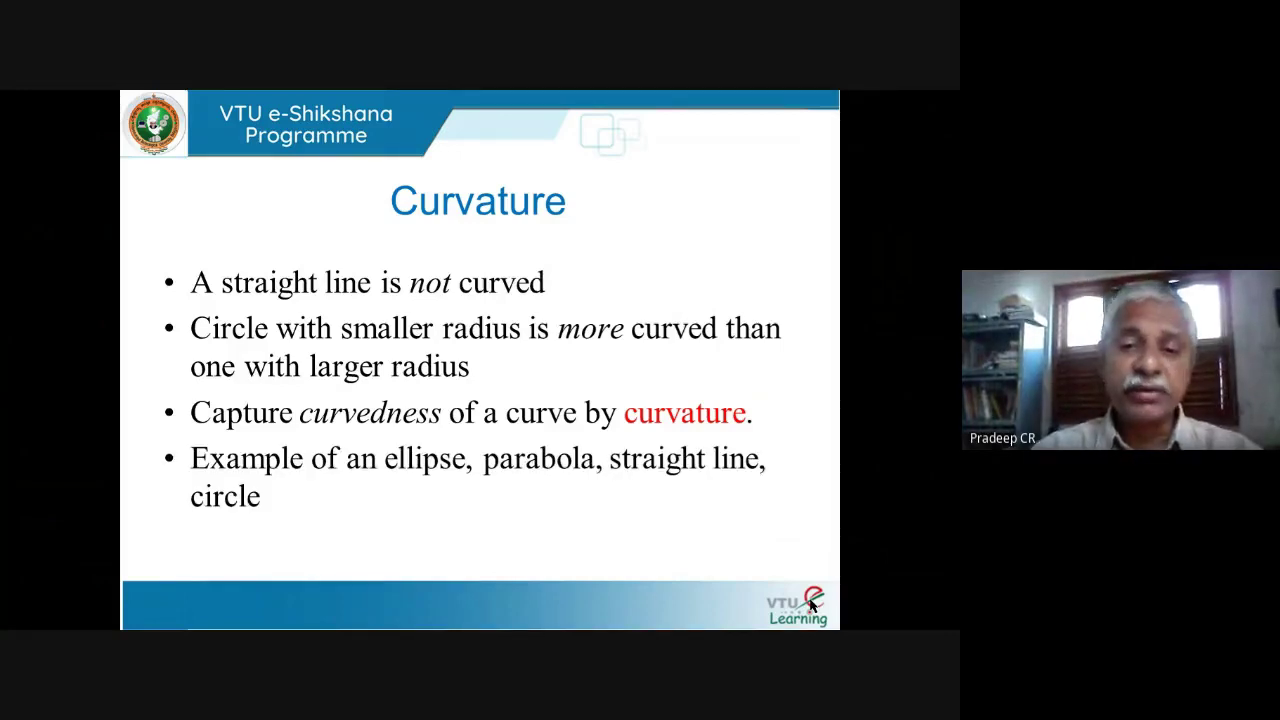
click(812, 604)
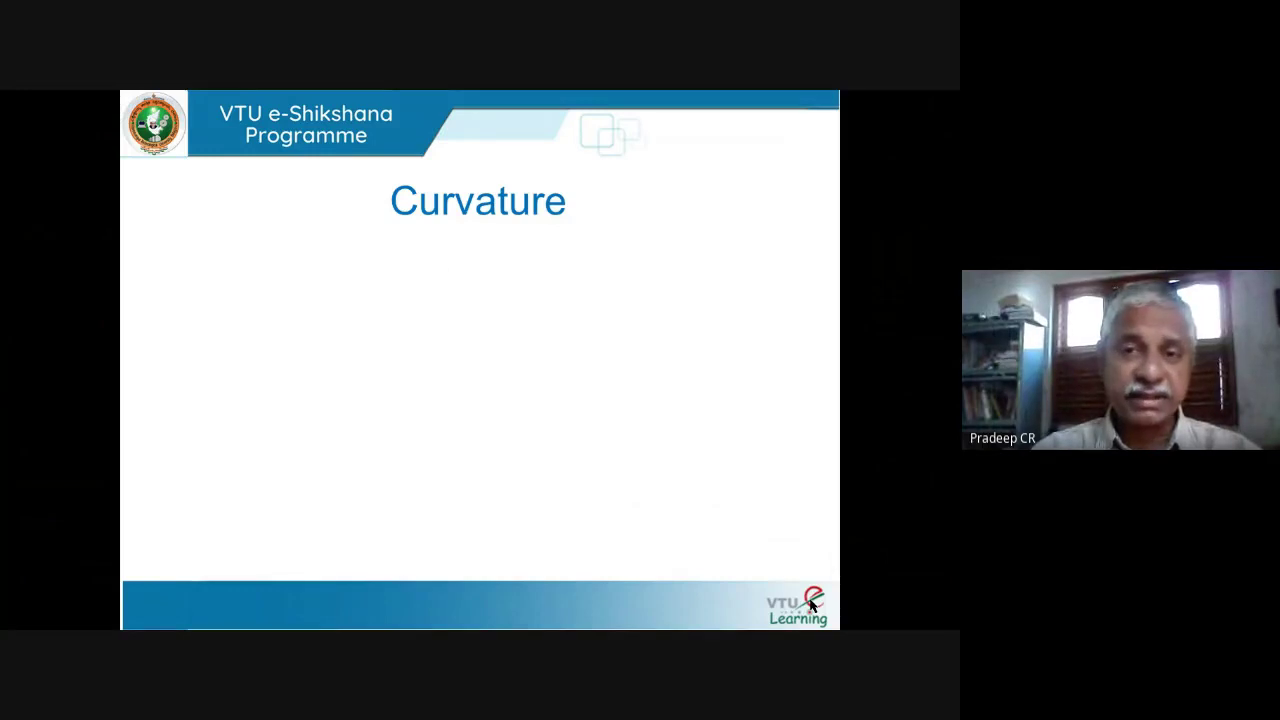